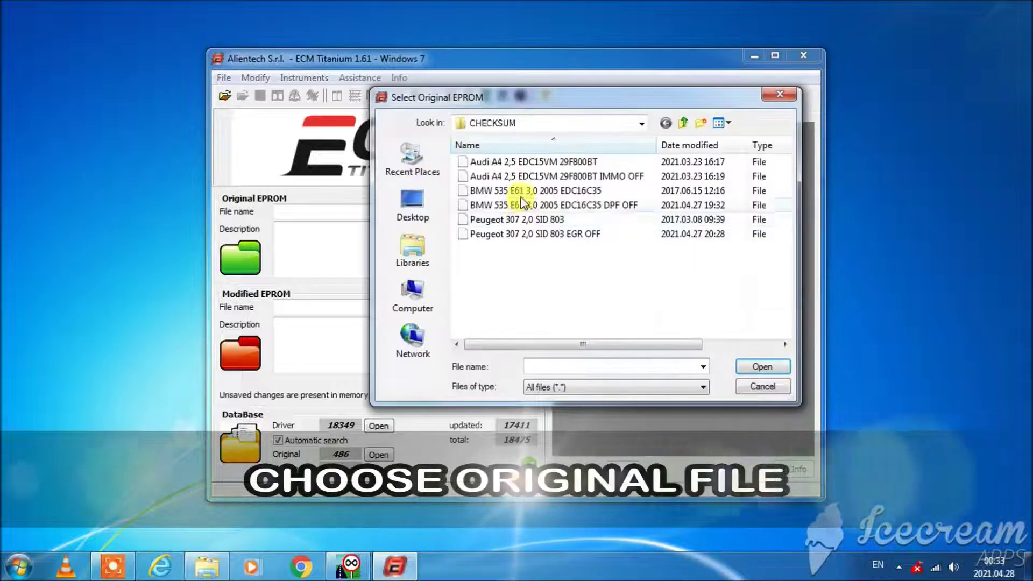
- Load Audi A4 2,5 EDC15VM 29F800BT as the original file with driver A142_555, without saving it into the database
click(530, 162)
click(762, 367)
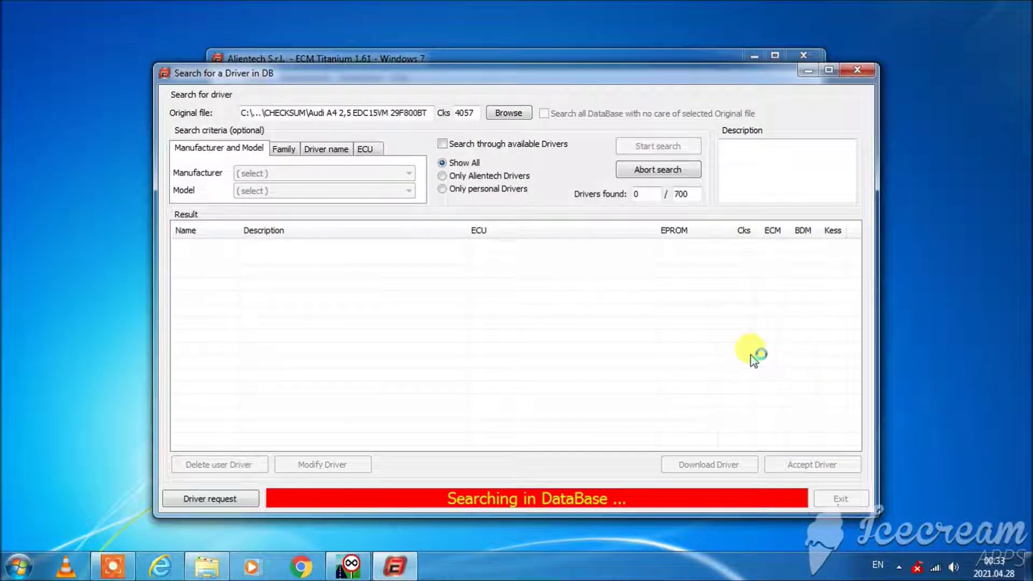
click(649, 173)
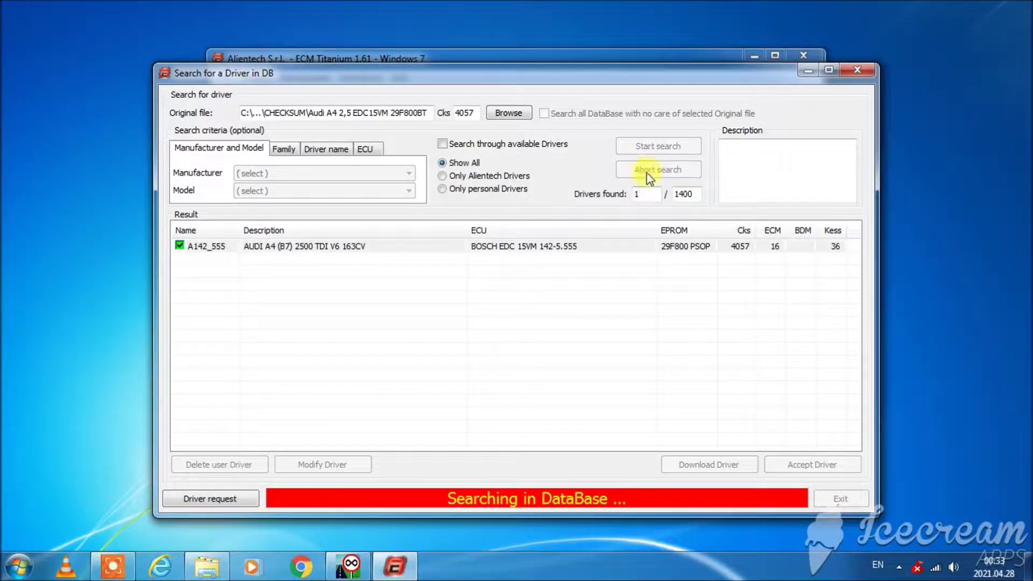
click(624, 249)
click(823, 460)
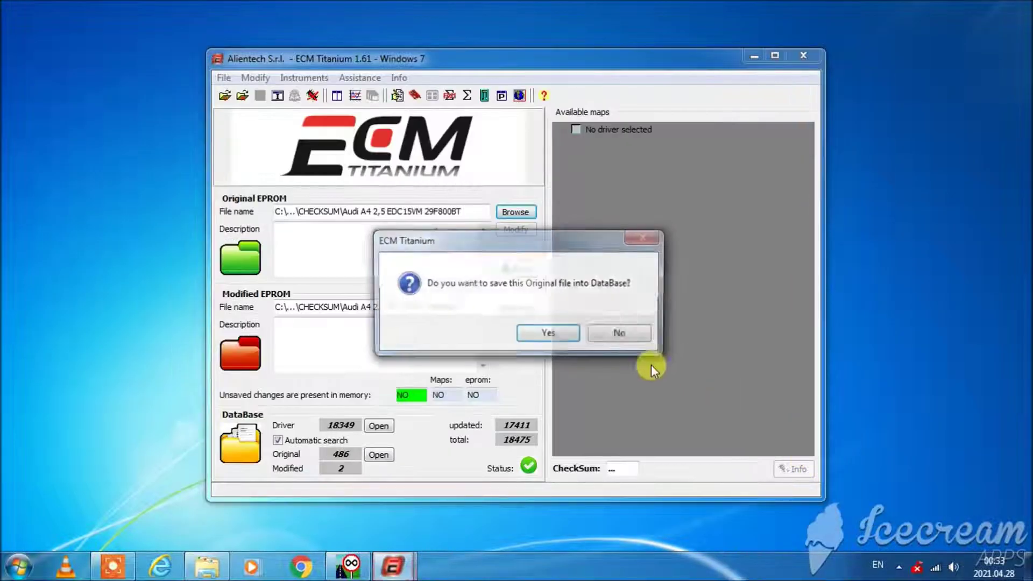
click(625, 340)
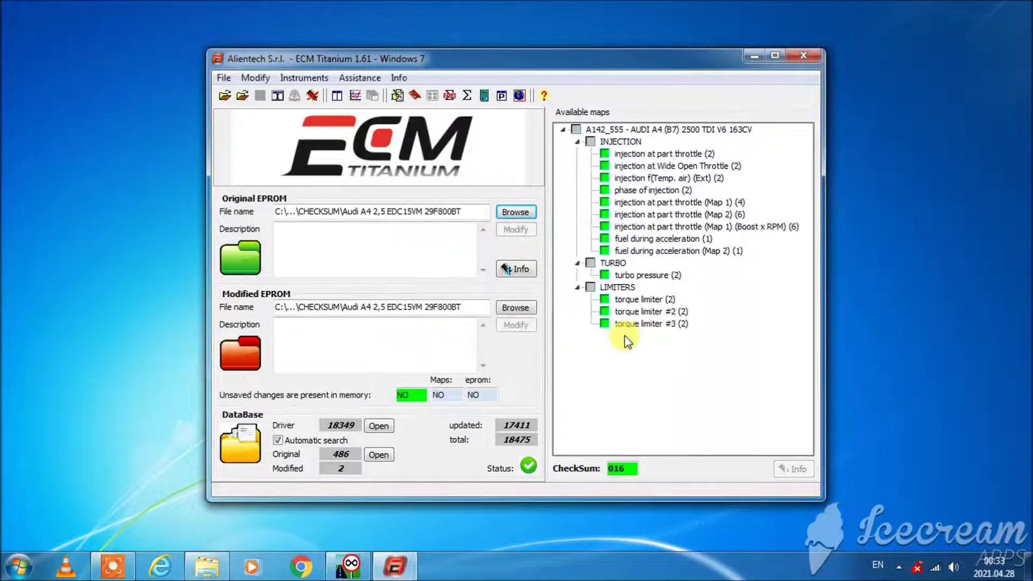
- Load Audi A4 2,5 EDC15VM 29F800BT IMMO OFF as the modified EPROM file
click(516, 308)
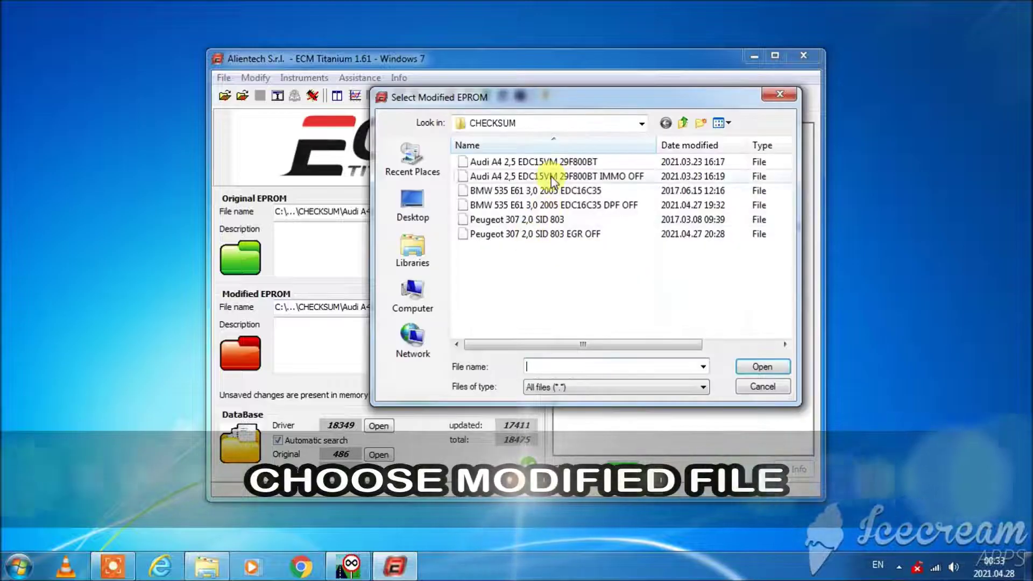
click(562, 176)
click(763, 370)
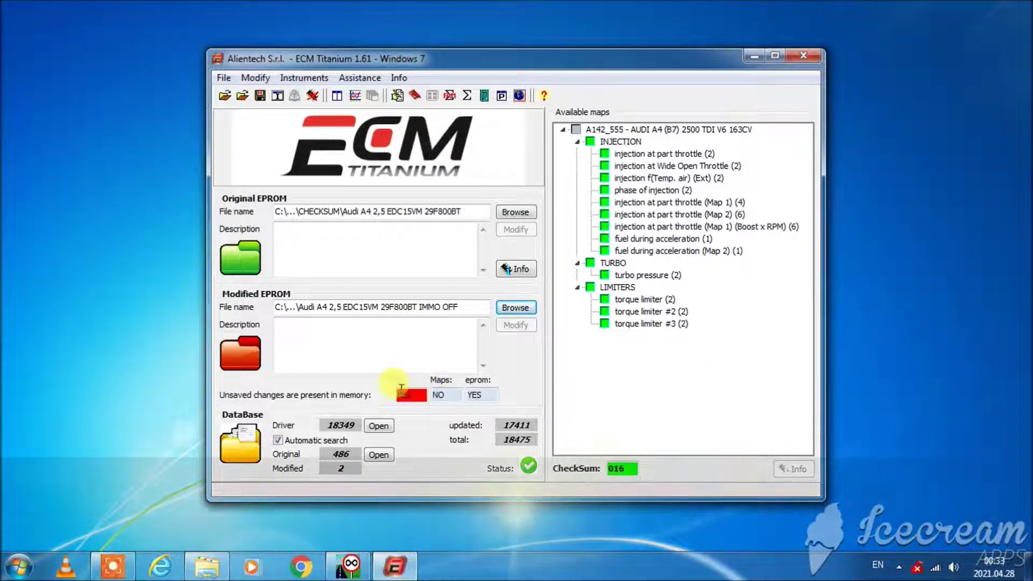
- Export the modified file to the CHECKSUM folder as "Audi A4 2,5 EDC15VM 29F800BT IMMO OFF CS OK"
click(259, 97)
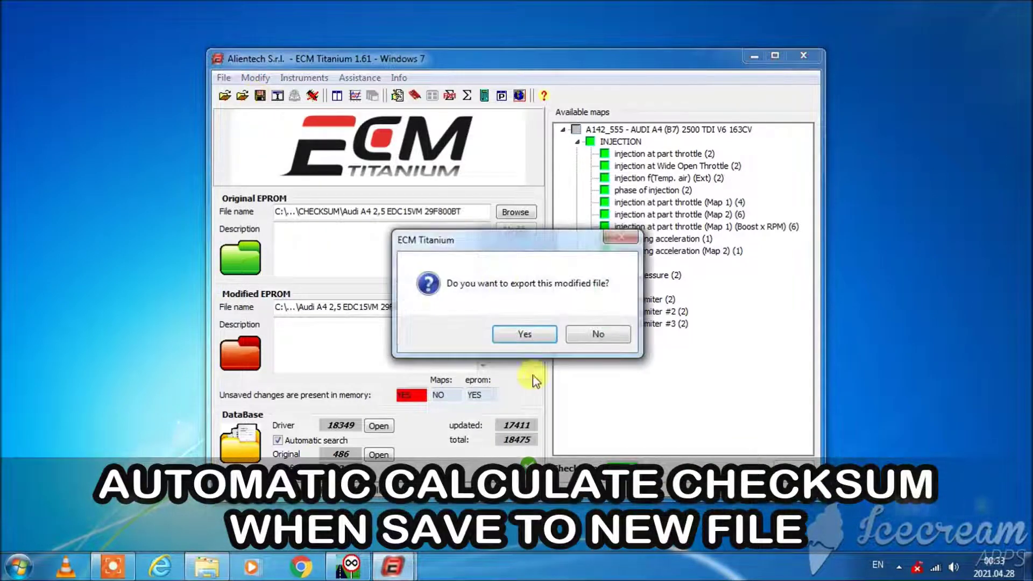
click(528, 334)
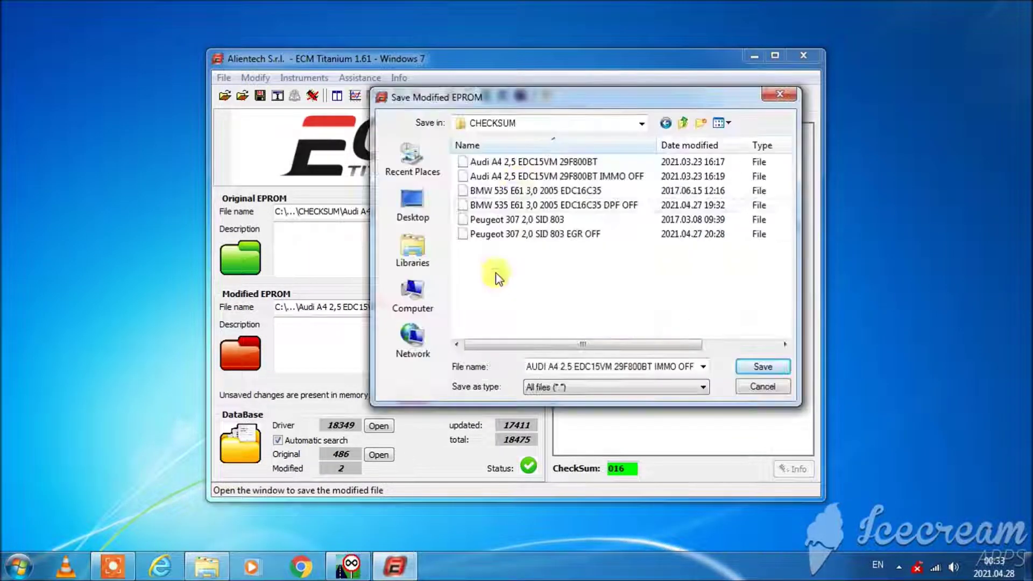
click(523, 176)
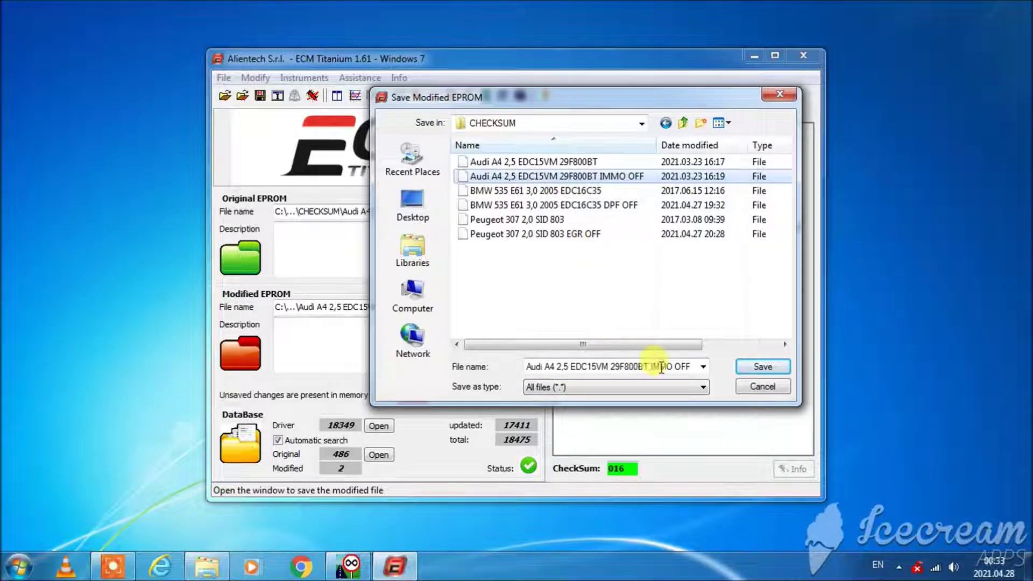
click(690, 367)
click(690, 366)
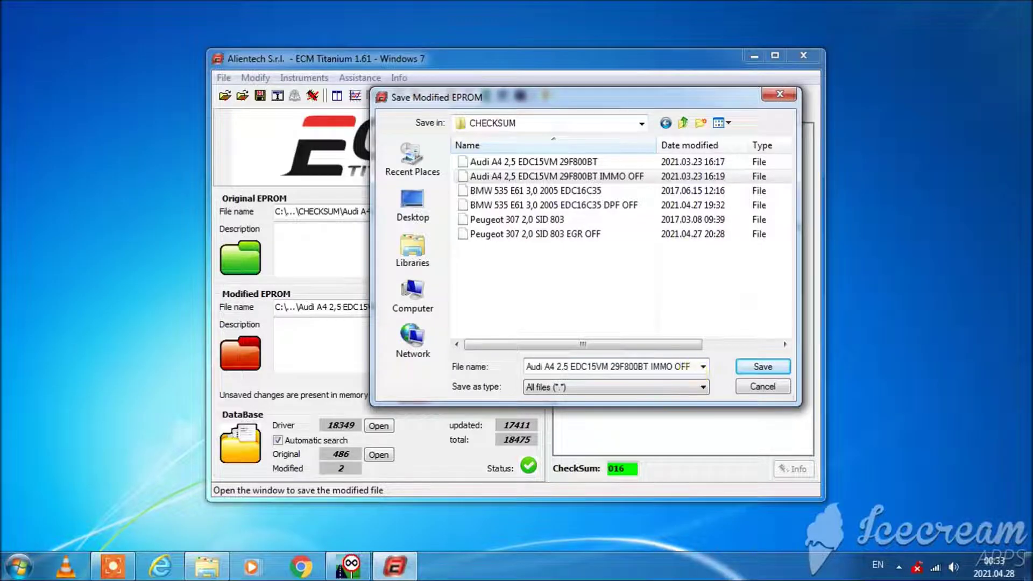
text(CS)
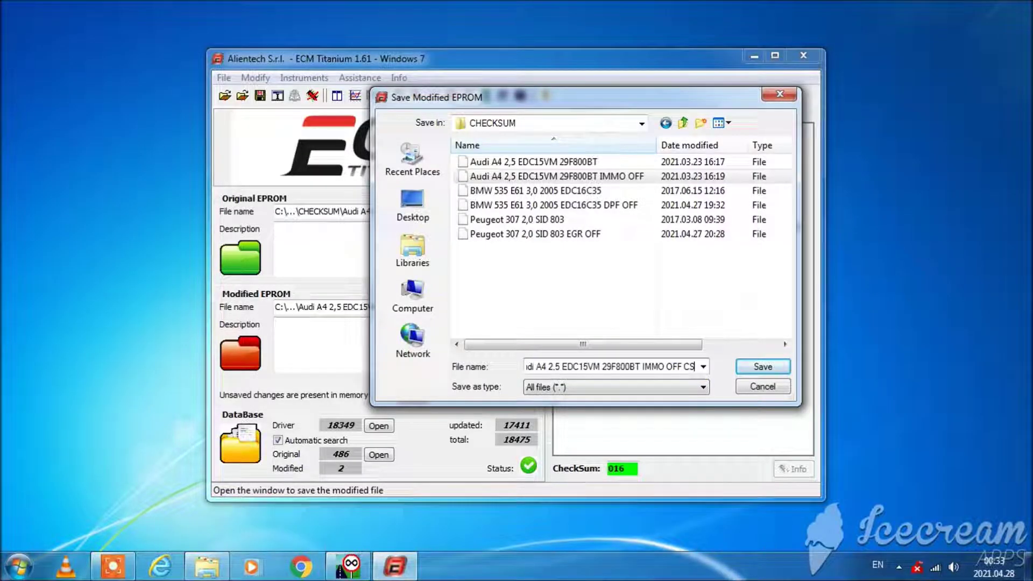
text( OK)
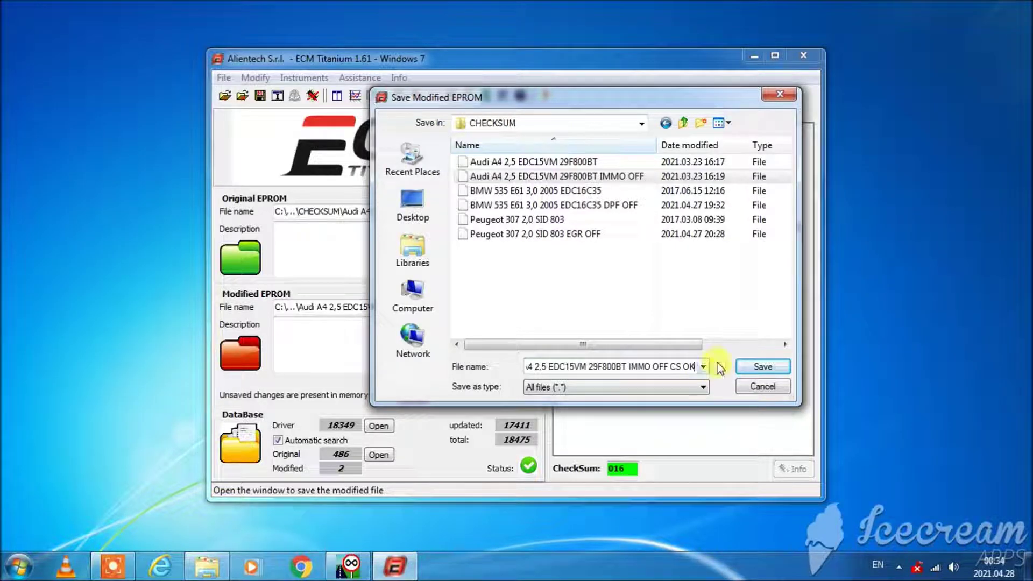
click(757, 368)
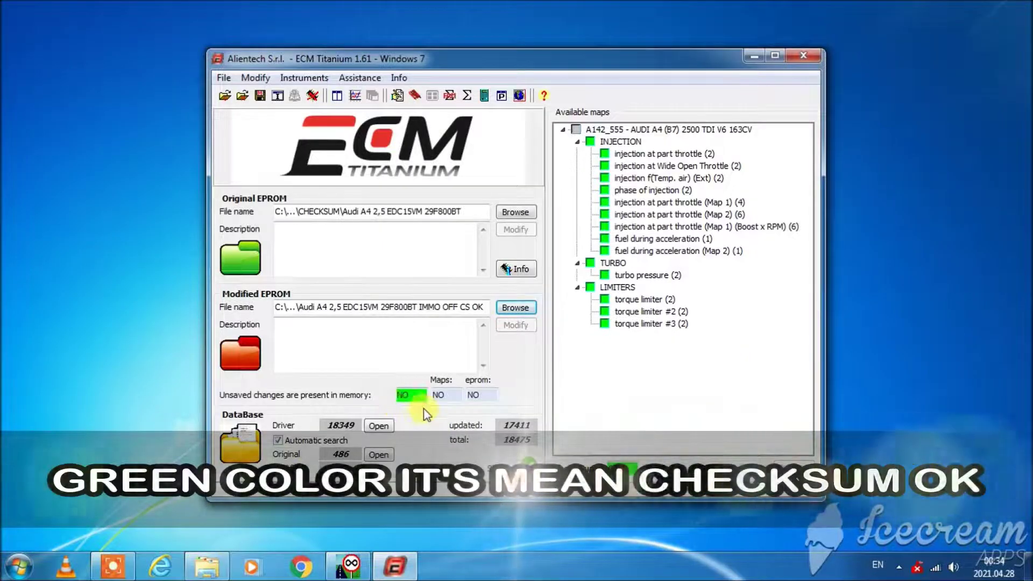
- Replace the data in memory with Audi A4 2,5 EDC15VM 29F800BT IMMO OFF as the original file, aborting the driver search without choosing a driver
click(514, 214)
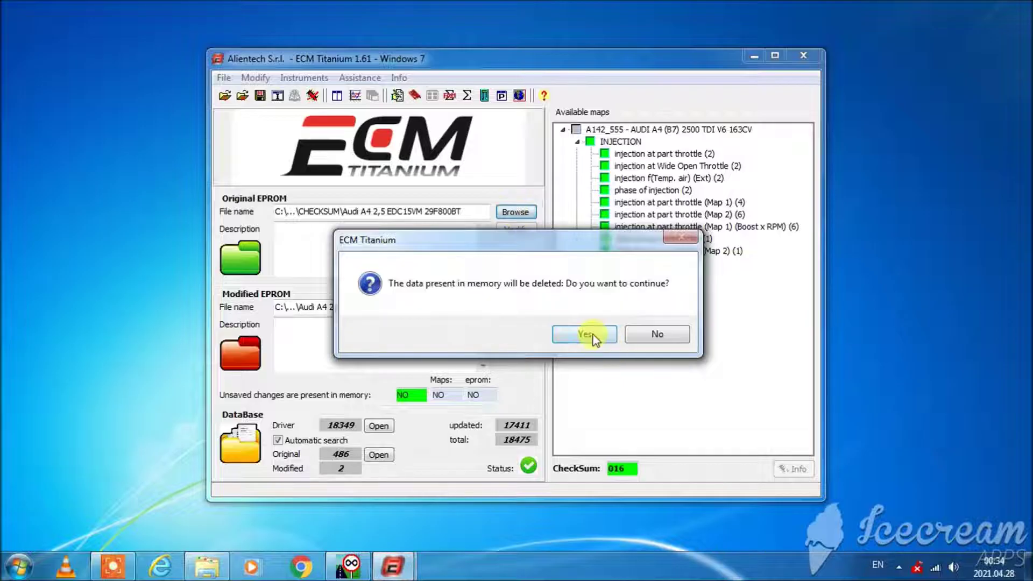
click(592, 335)
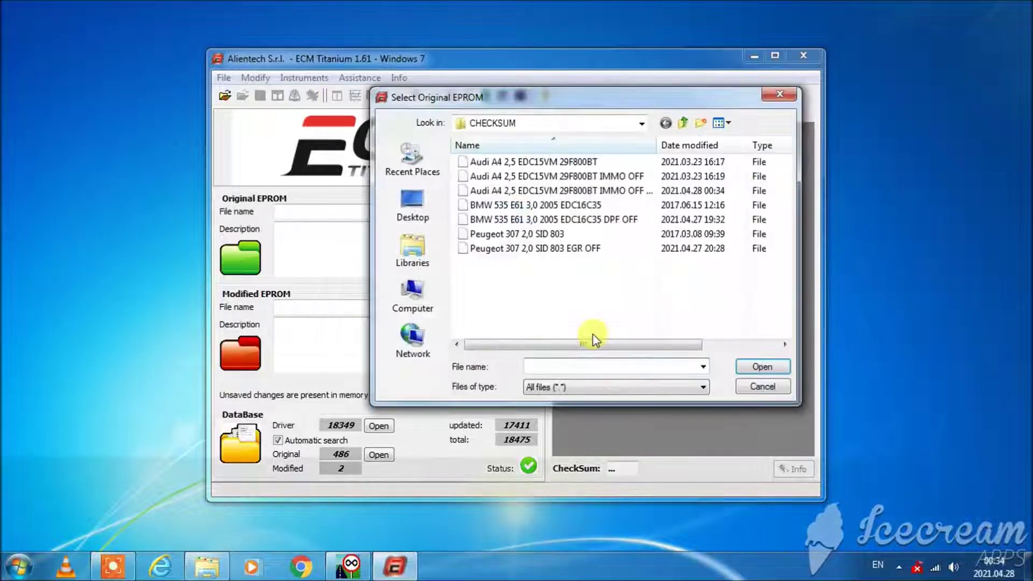
drag(659, 146, 706, 144)
click(624, 177)
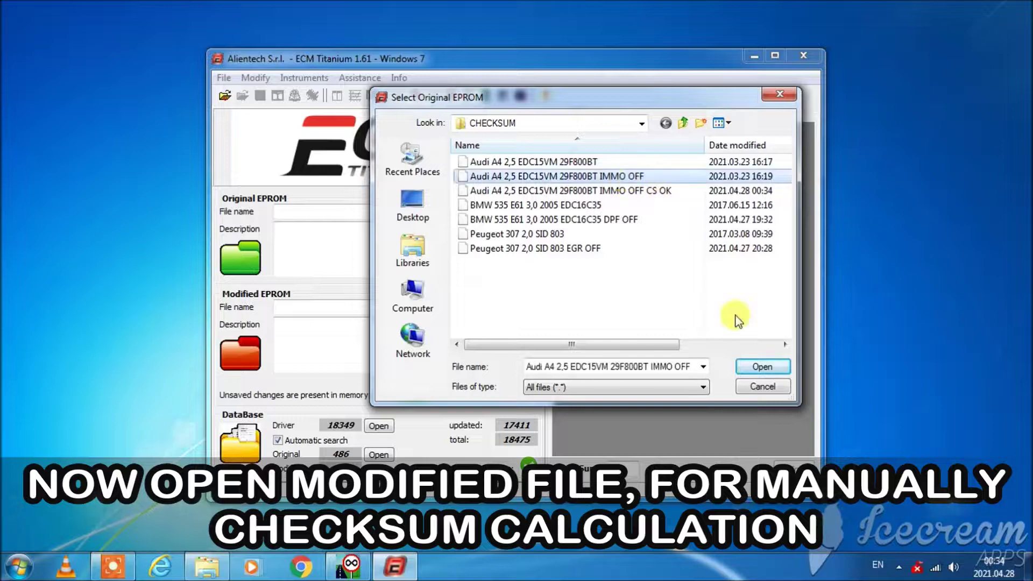
click(757, 371)
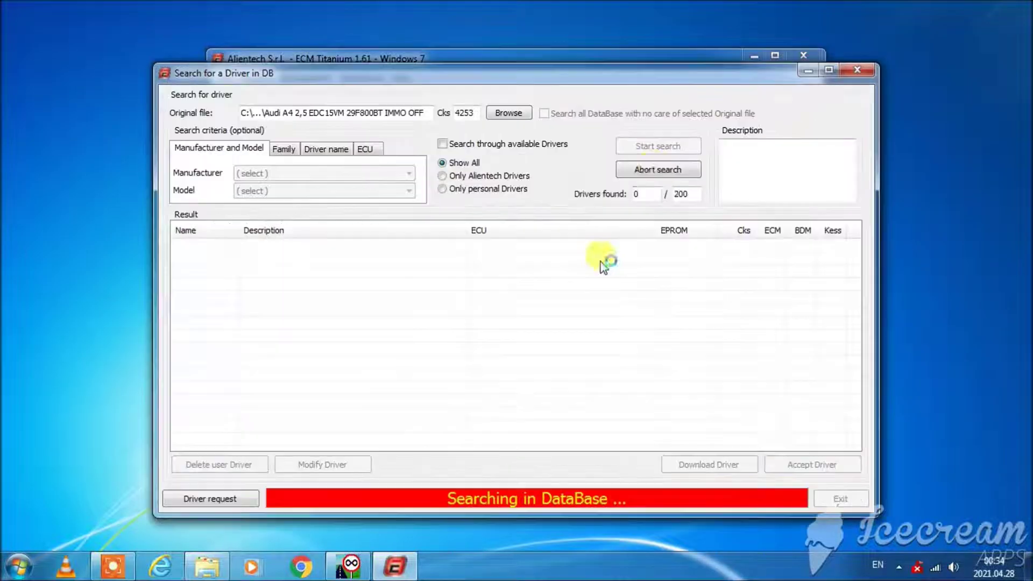
click(656, 171)
click(826, 497)
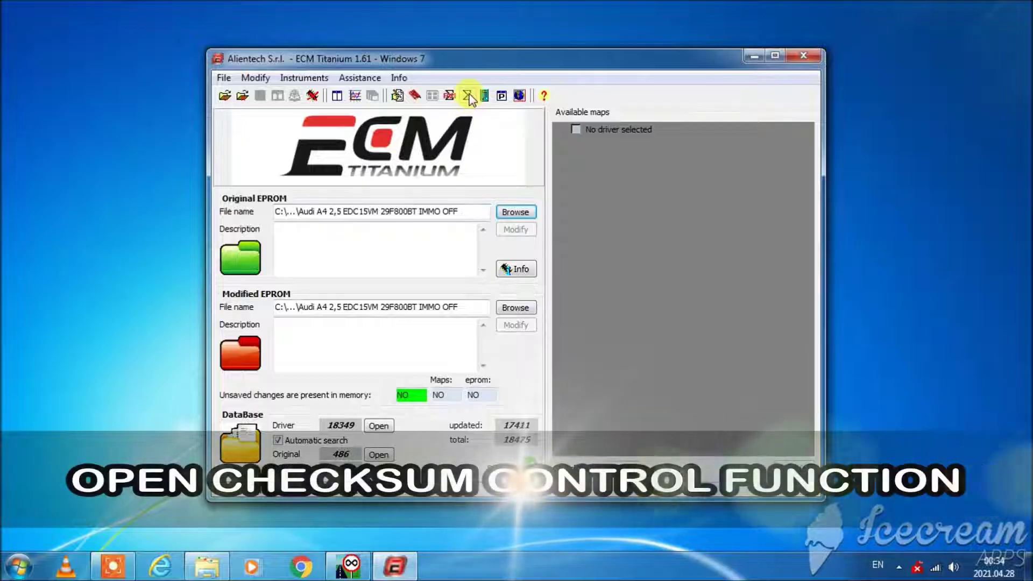
- Compute the loaded file's checksum using family 16 - Bosch edc 29F400 / 29F800 #2 and correct the file
click(468, 95)
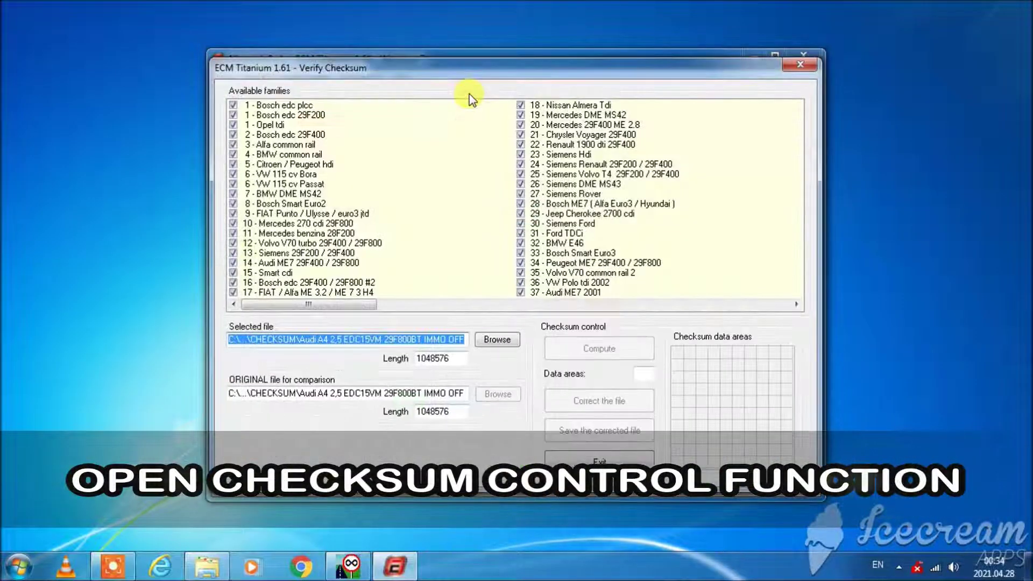
click(277, 284)
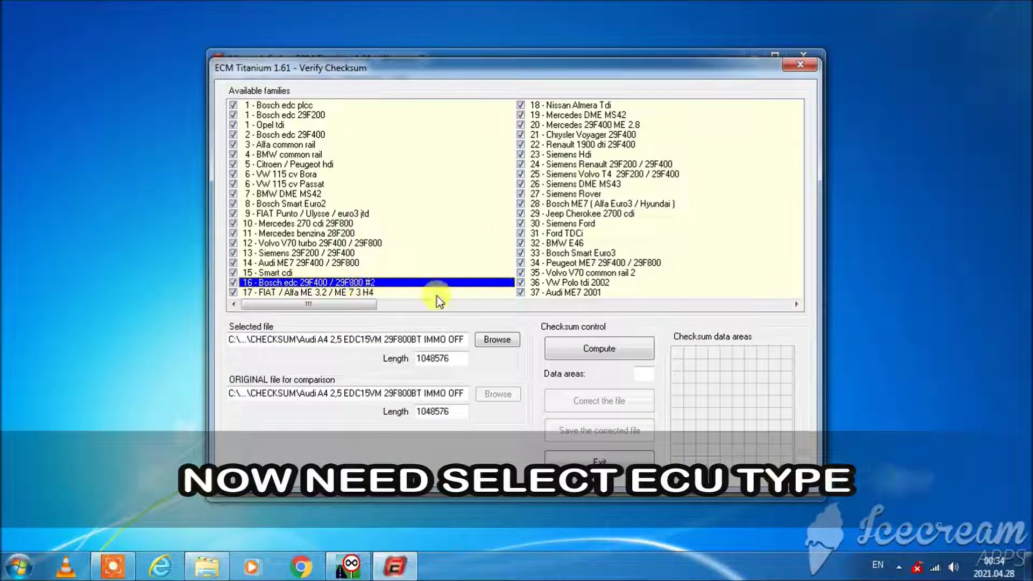
click(584, 351)
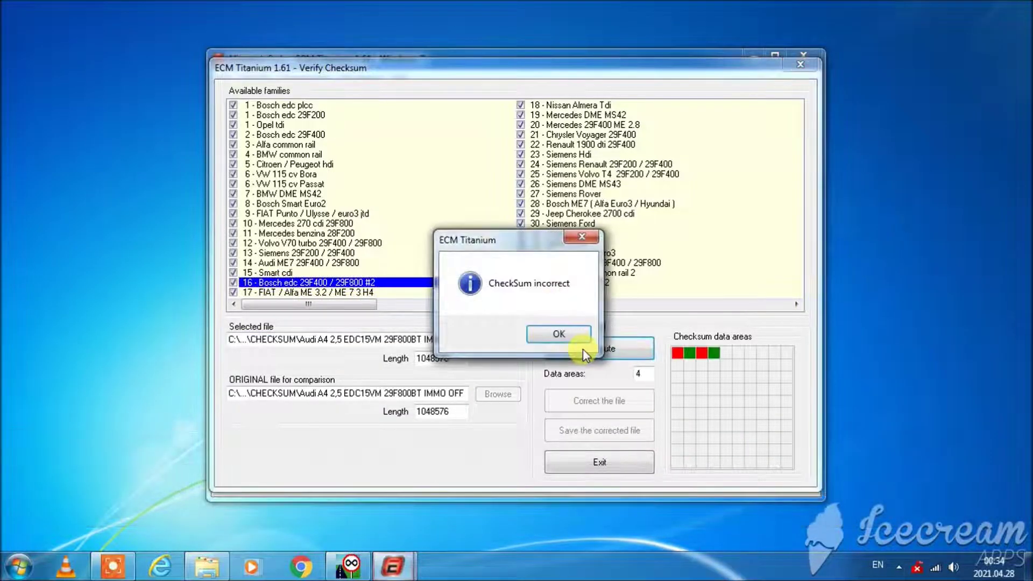
click(560, 334)
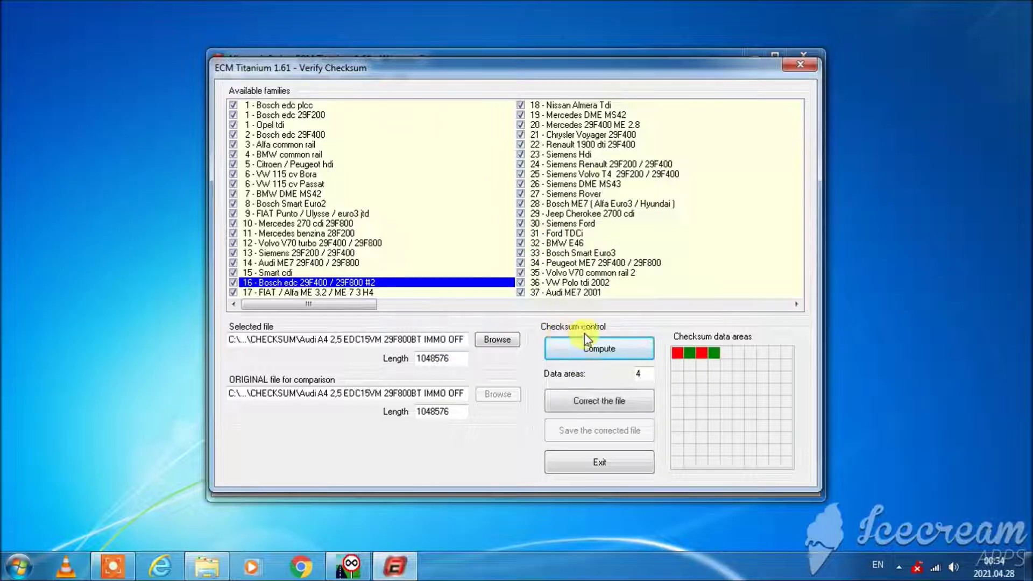
click(607, 397)
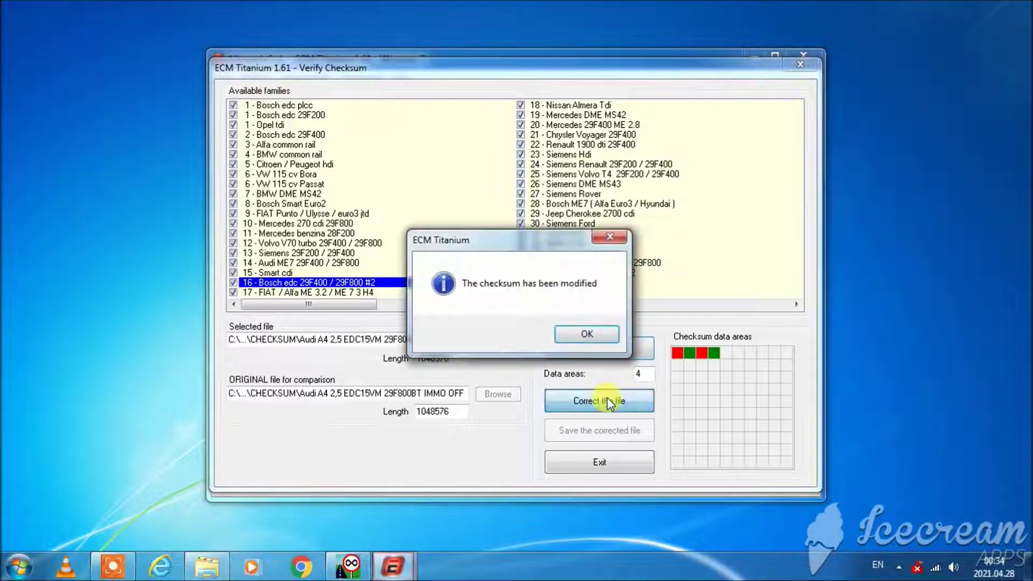
click(588, 332)
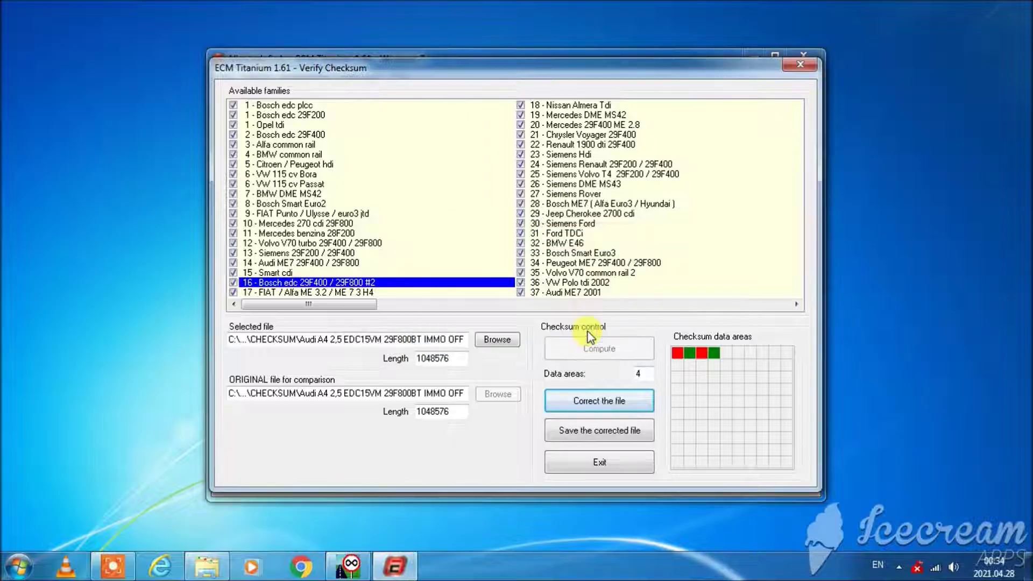
- Save the corrected file as "Audi A4 2,5 EDC15VM 29F800BT IMMO OFF CS OK SELECTED" and close the checksum verification
click(590, 433)
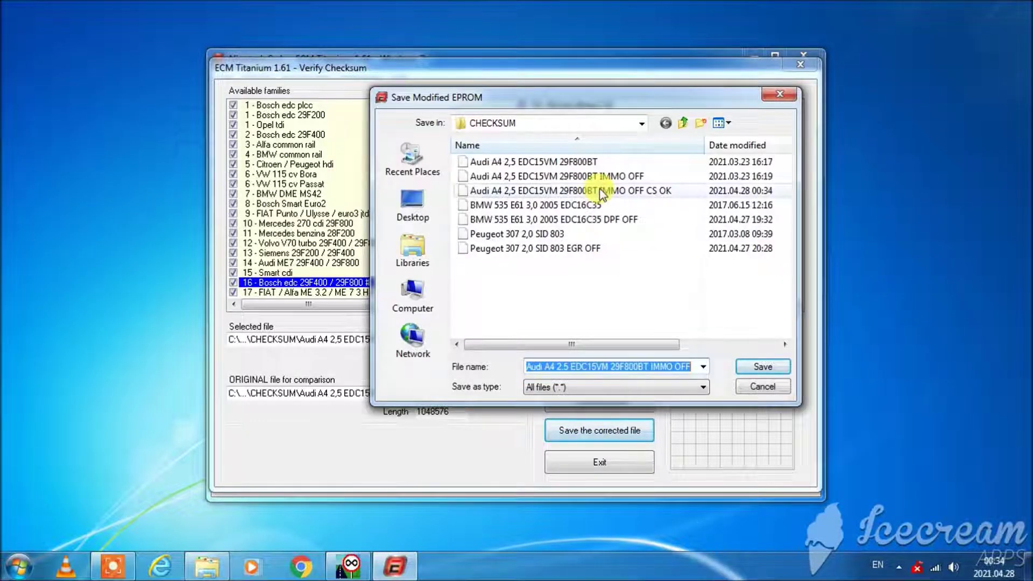
click(603, 191)
click(671, 369)
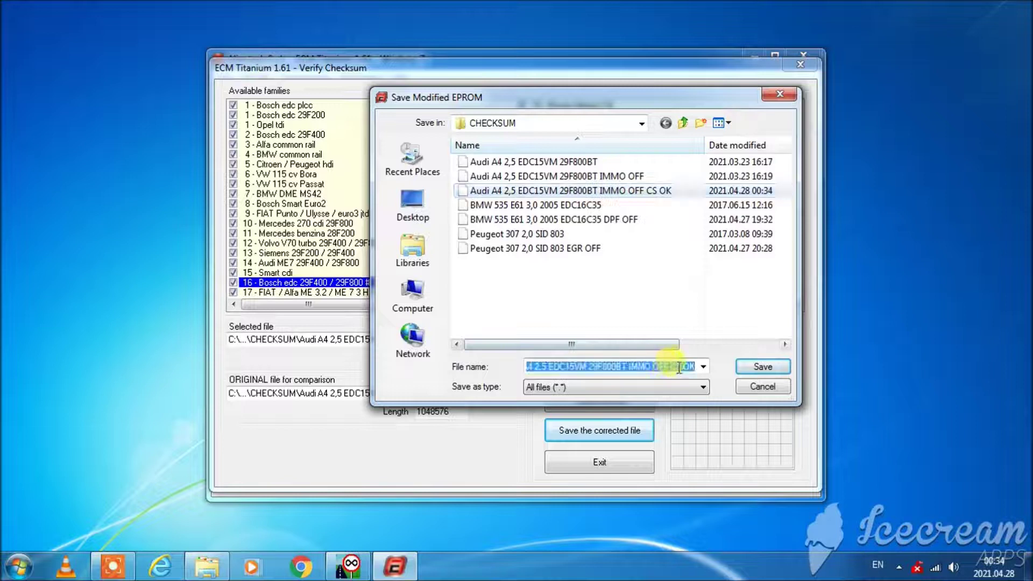
click(694, 366)
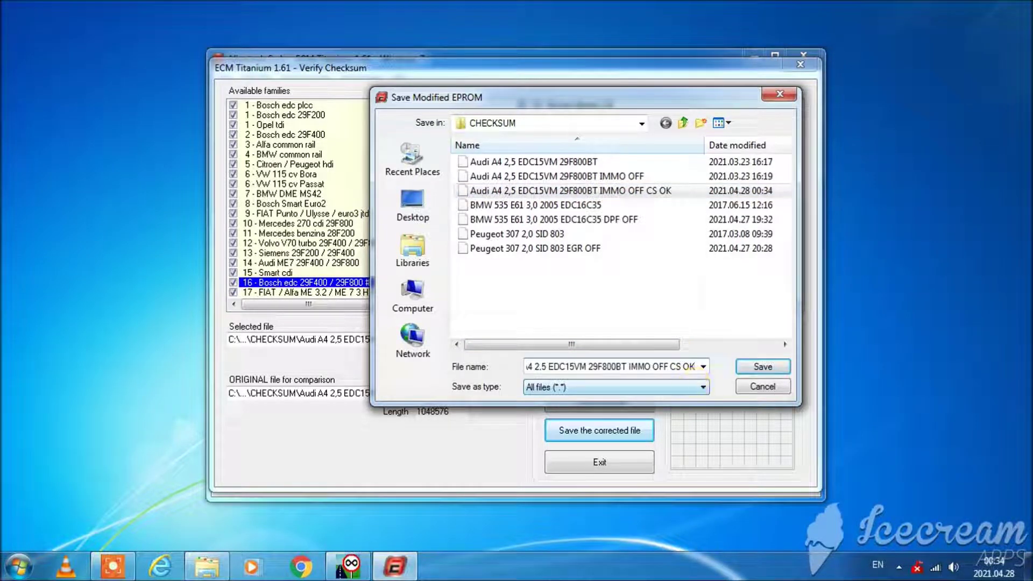
text(SELECTED)
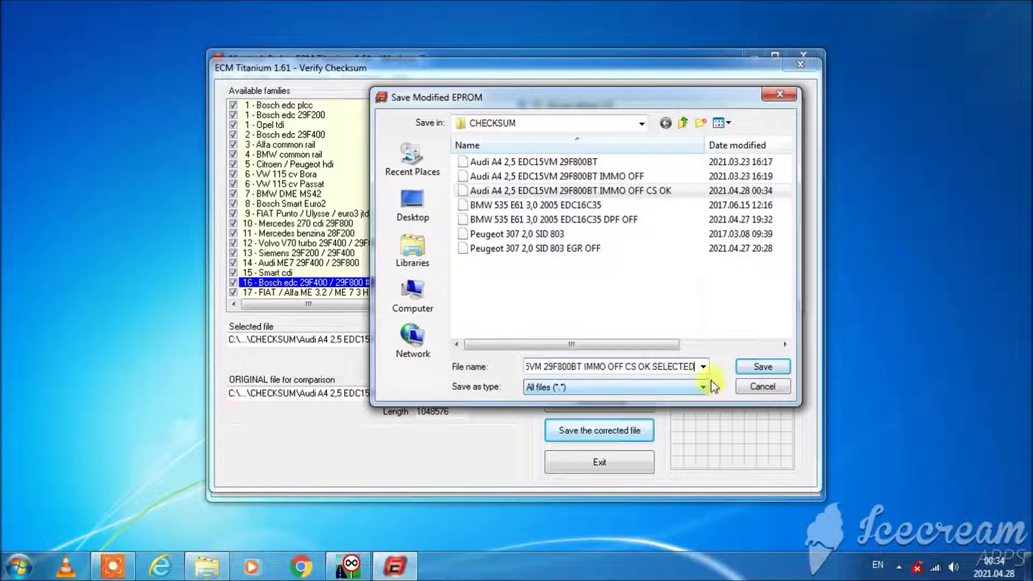
click(764, 368)
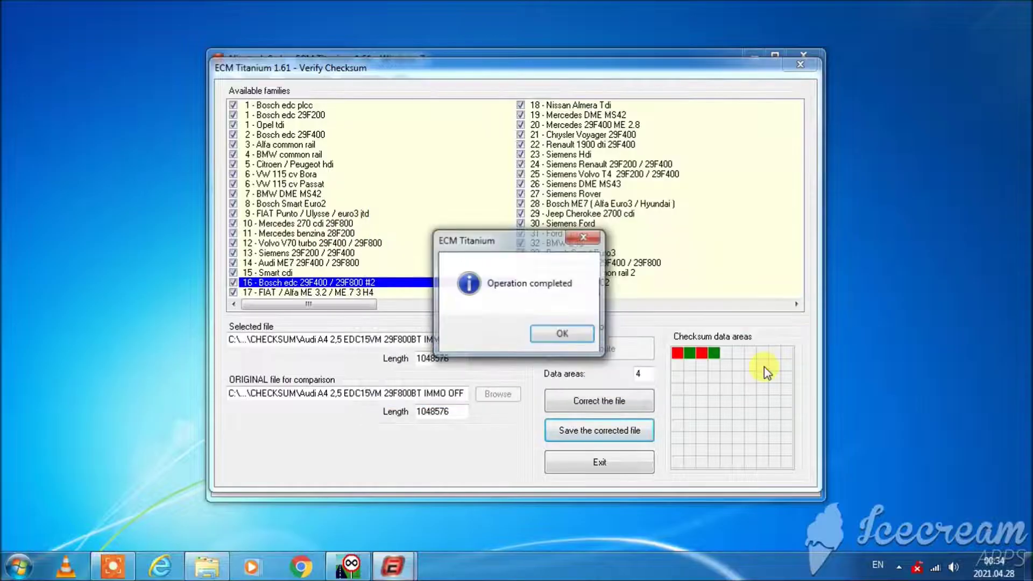
click(563, 334)
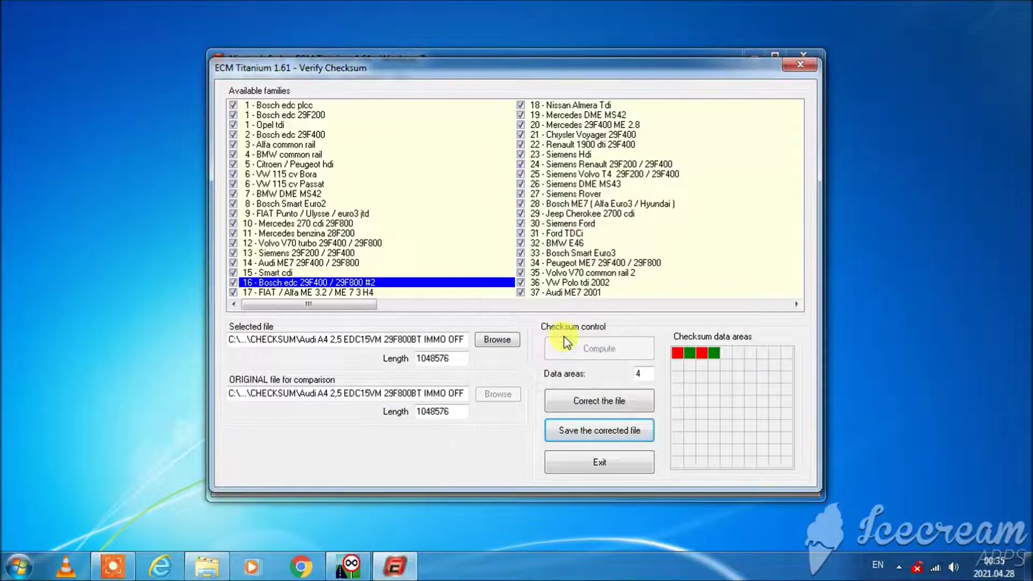
click(799, 66)
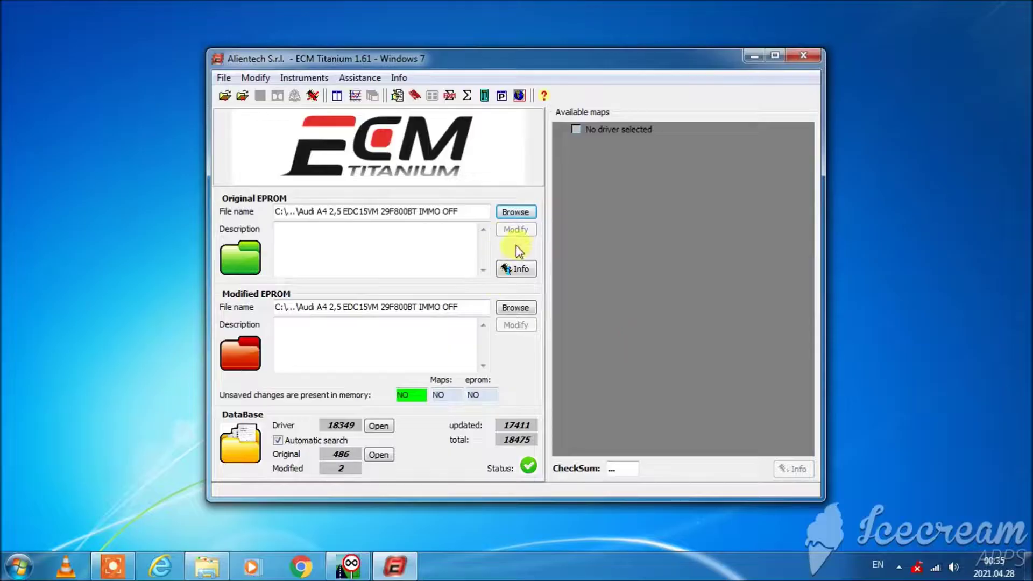
- Replace the data in memory with BMW 535 E61 3,0 2005 EDC16C35 from the CHECKSUM folder as the original file
click(514, 213)
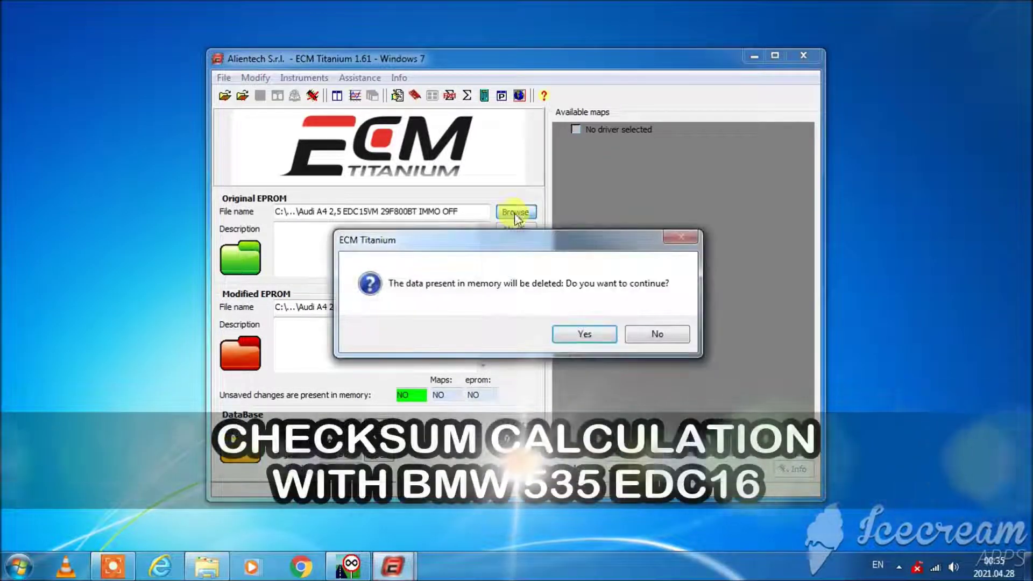
click(585, 339)
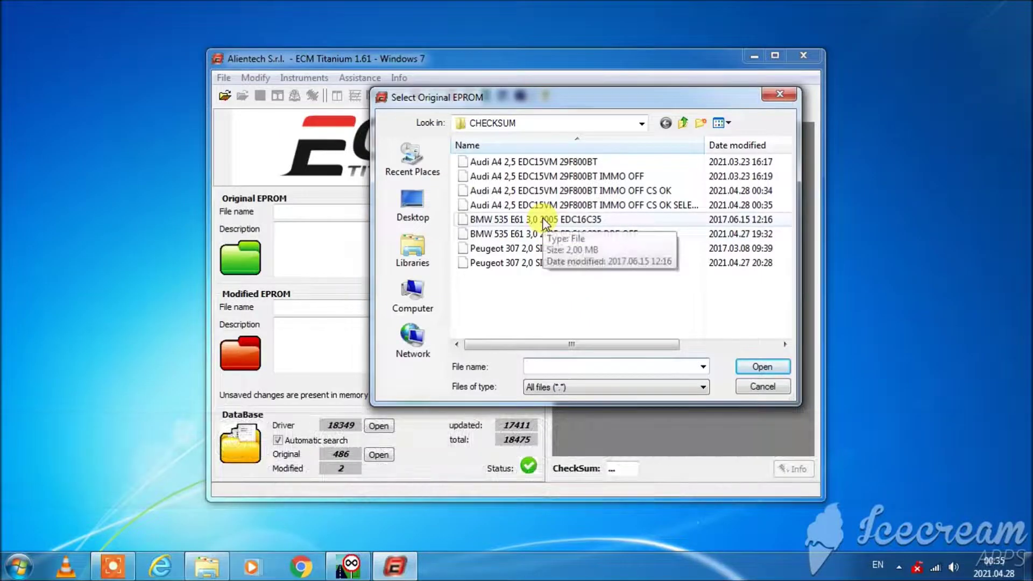
click(542, 218)
click(765, 368)
click(767, 370)
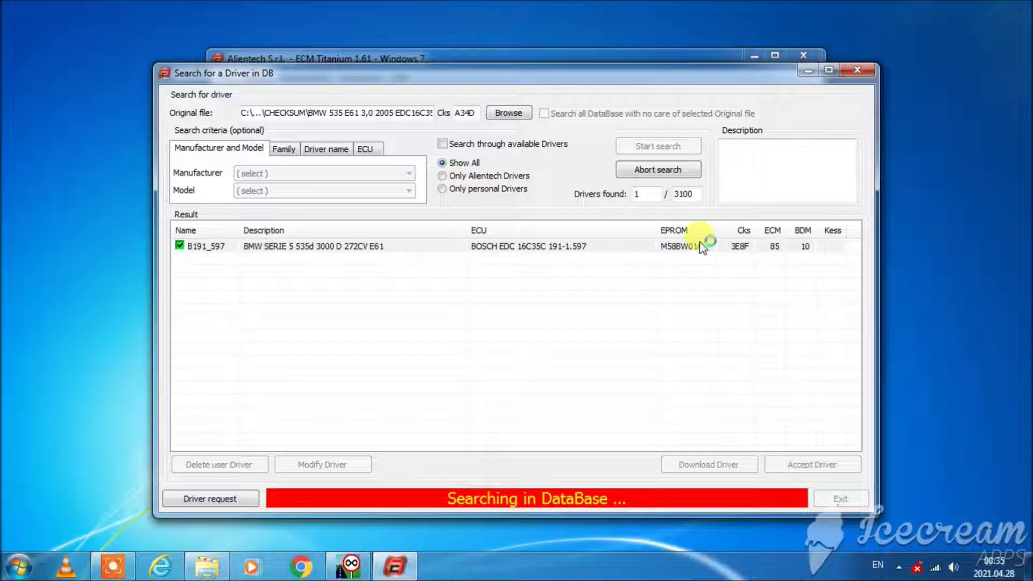
- Stop the driver search, accept driver B191_597 for the BMW SERIE 5 535d, and decline saving the original file
click(672, 171)
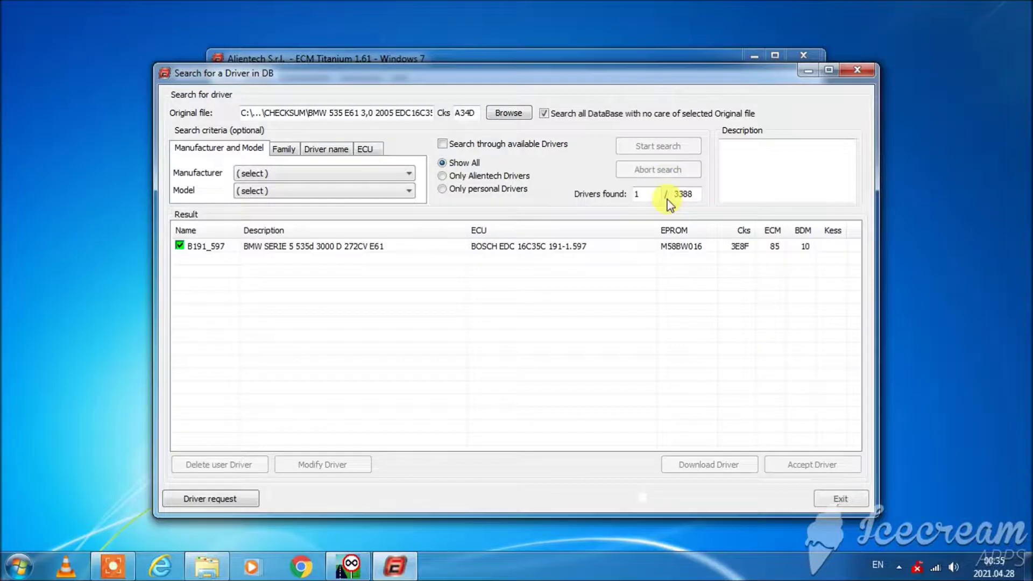
click(575, 247)
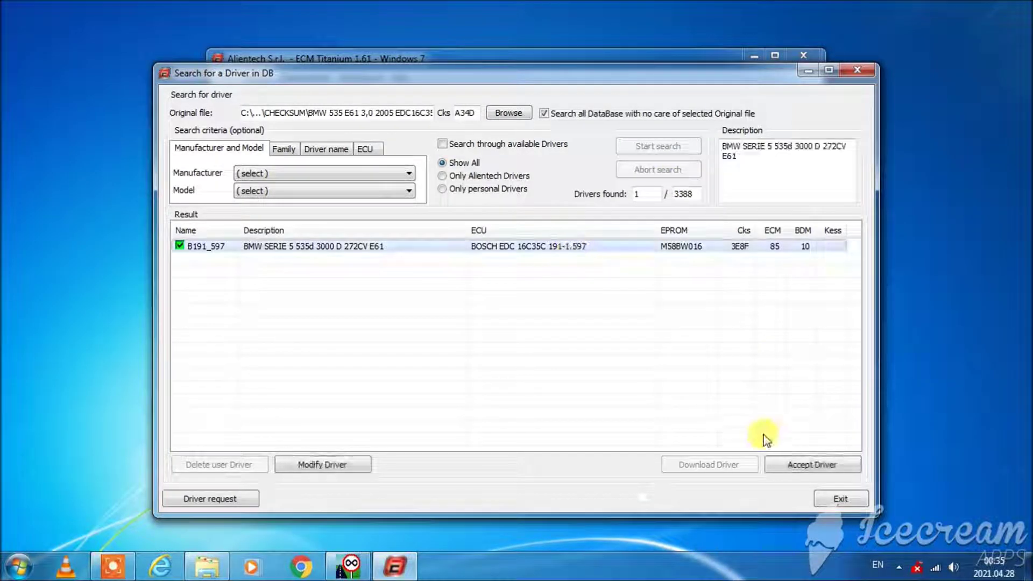
click(812, 464)
click(618, 332)
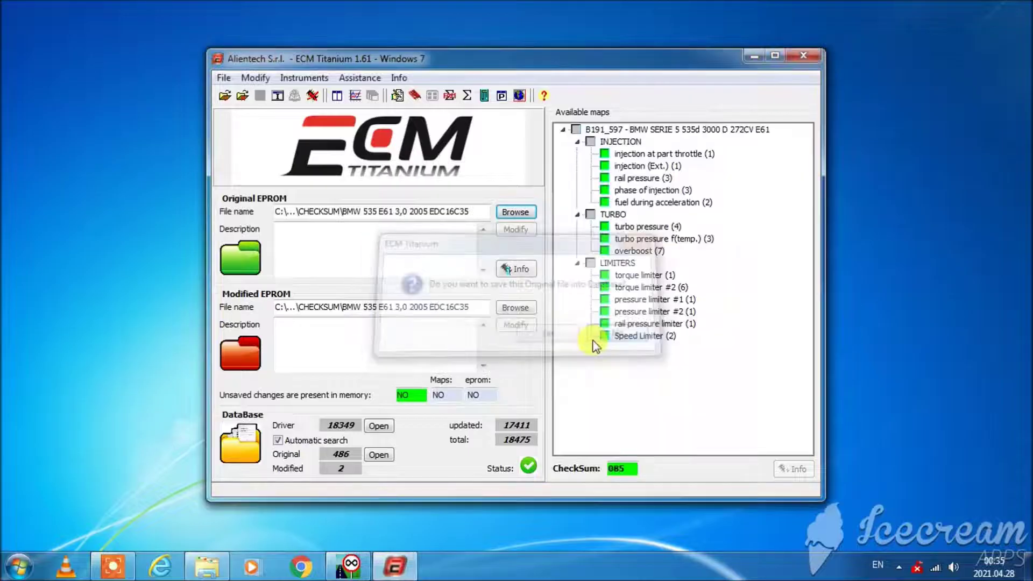
- Load BMW 535 E61 3,0 2005 EDC16C35 DPF OFF as the modified file
click(515, 307)
click(590, 234)
click(762, 366)
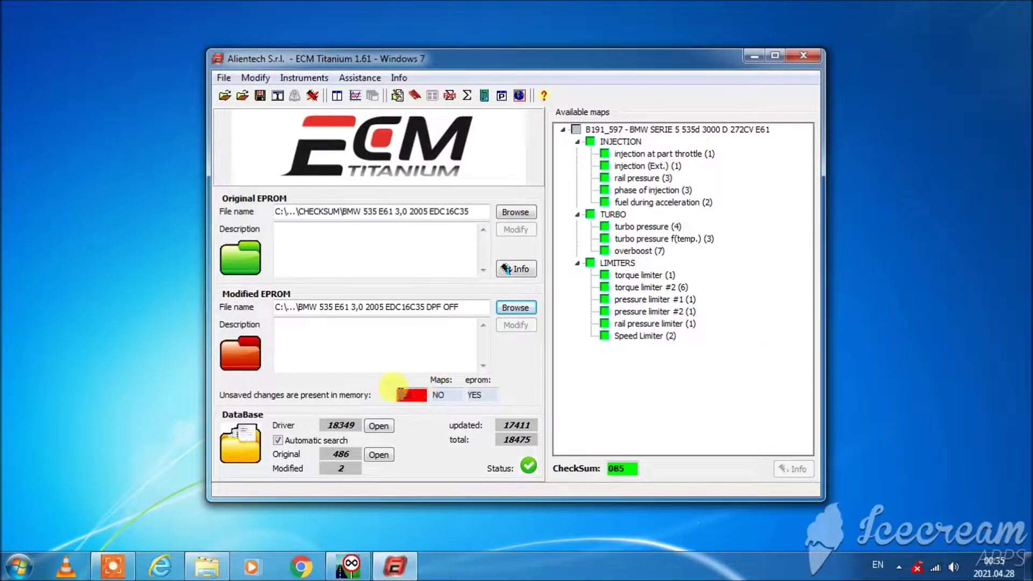
- Export the modified file to the CHECKSUM folder as "BMW 535 E61 3,0 2005 EDC16C35 DPF OFF CS OK"
click(260, 97)
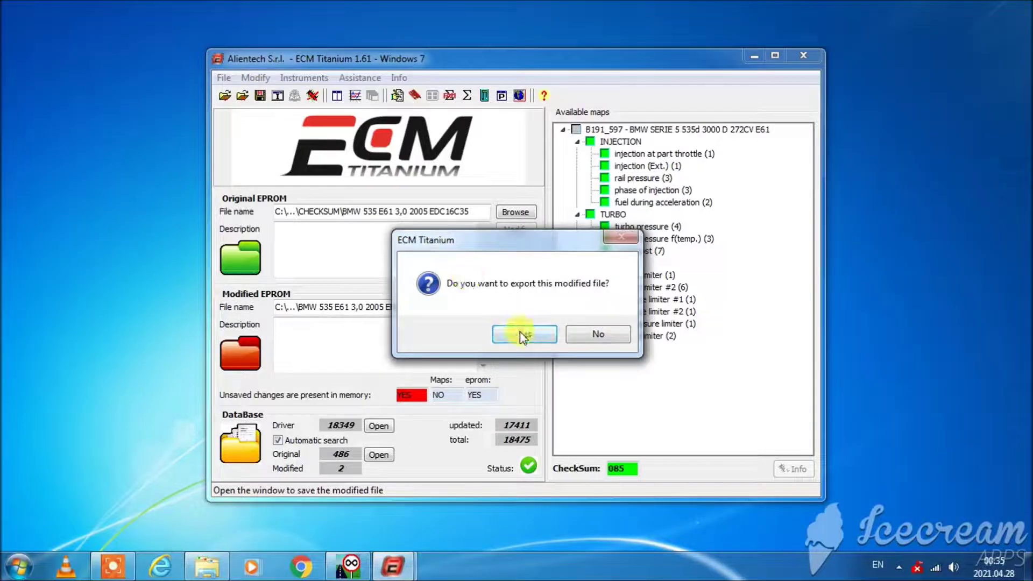
click(521, 335)
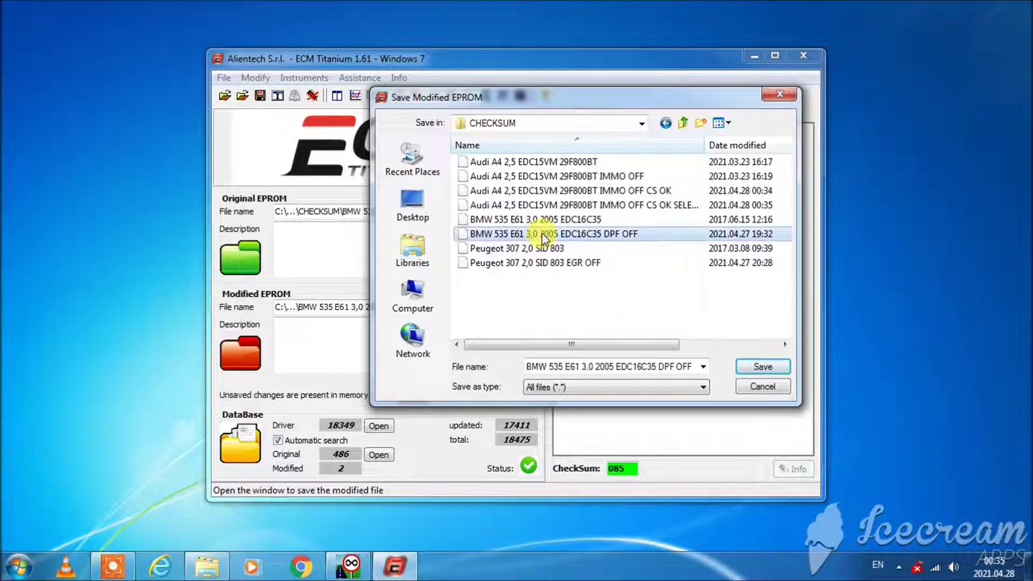
click(677, 368)
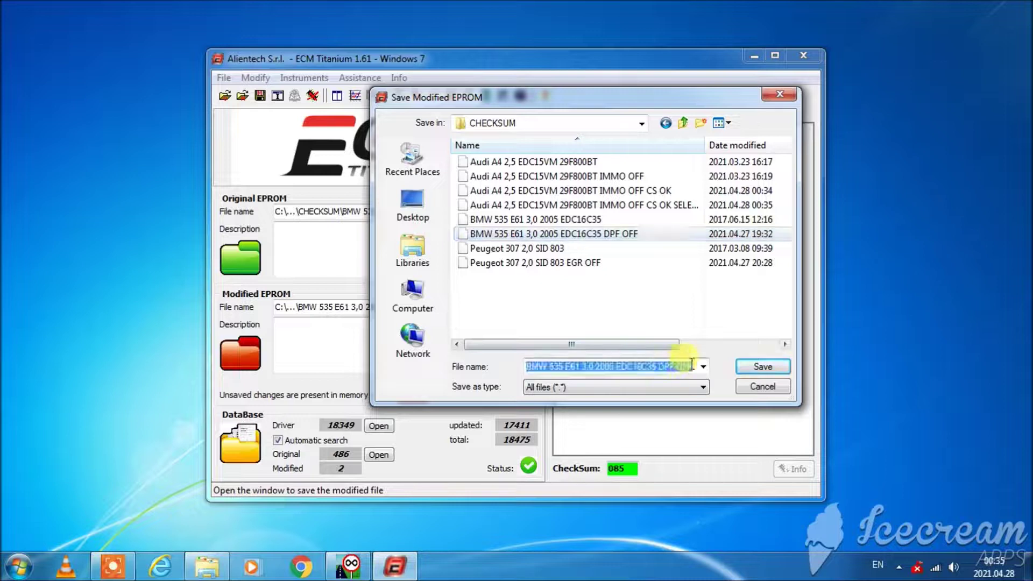
click(692, 366)
text(C)
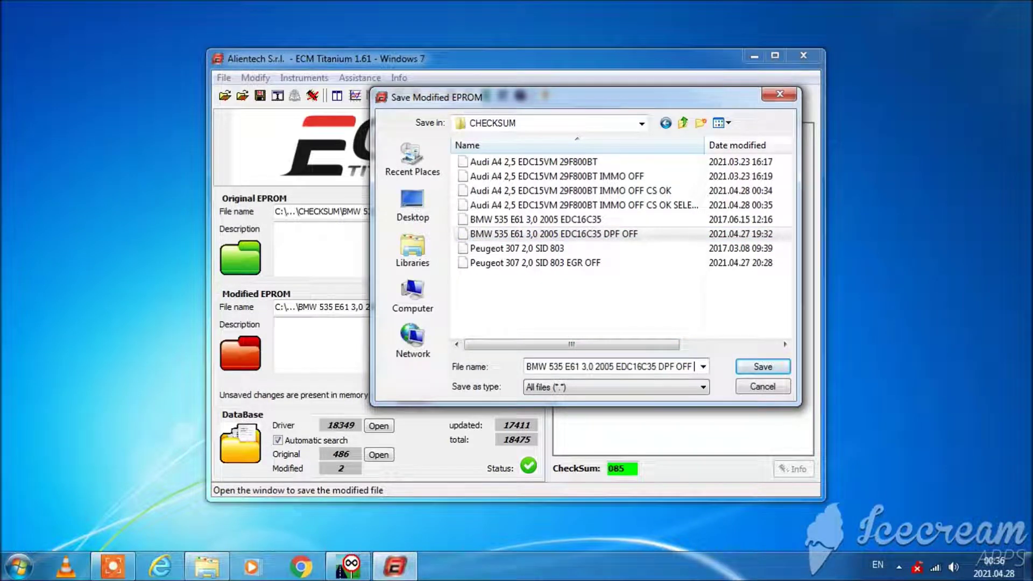
text(S)
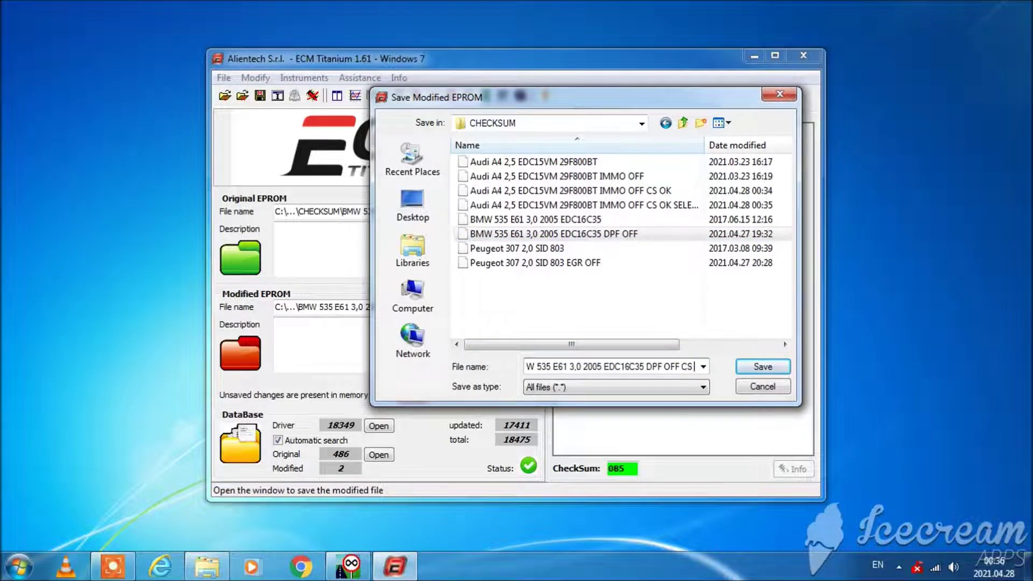
text( OK)
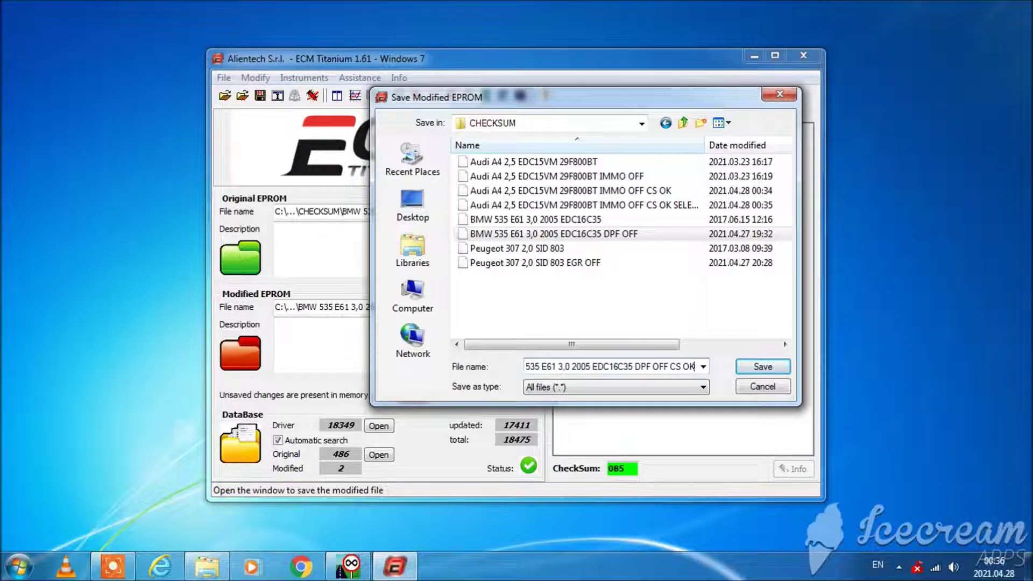
click(782, 372)
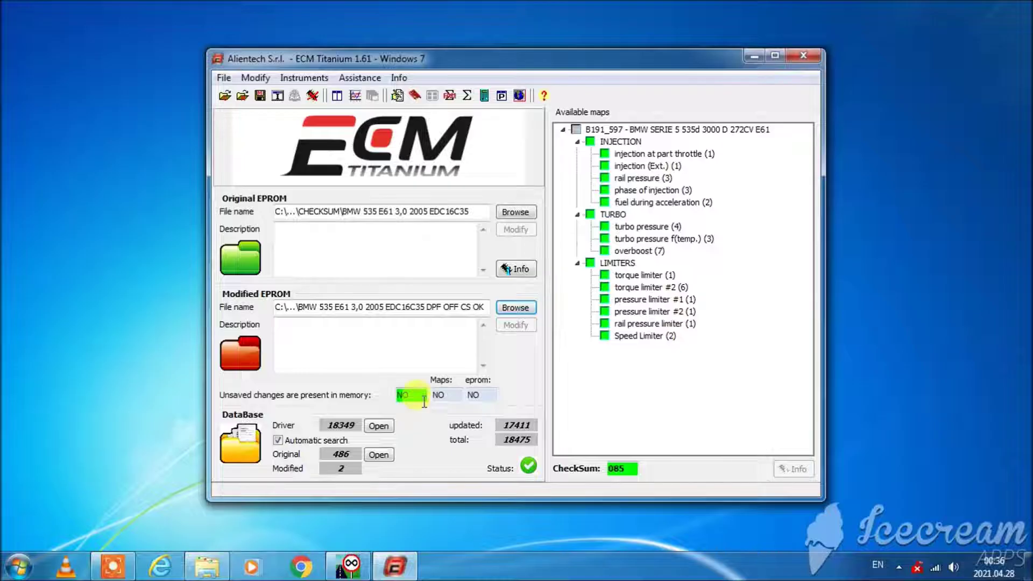
- Replace the data in memory with BMW 535 E61 3,0 2005 EDC16C35 DPF OFF as the original file, aborting the driver search without choosing a driver
click(513, 216)
click(577, 338)
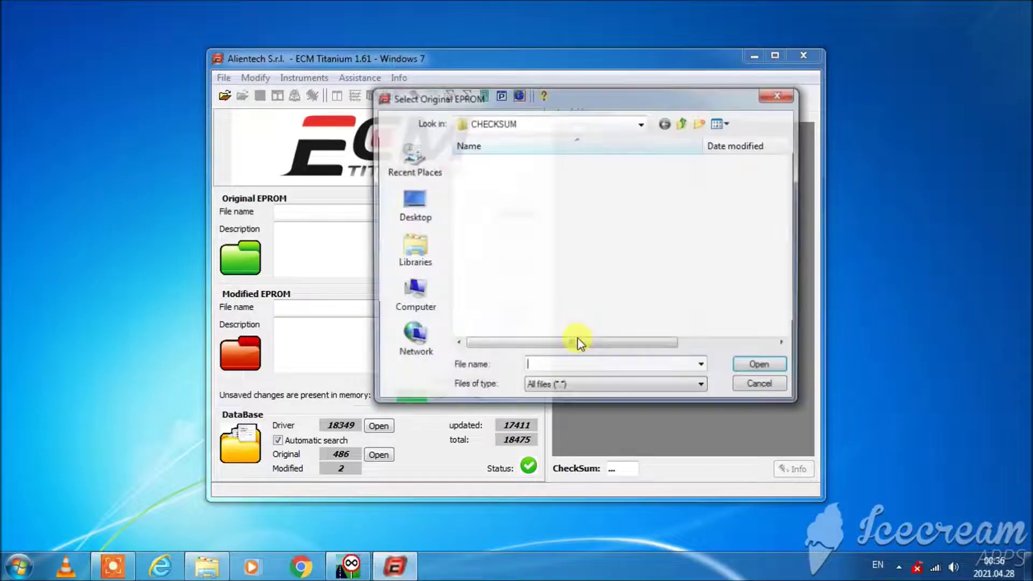
click(577, 234)
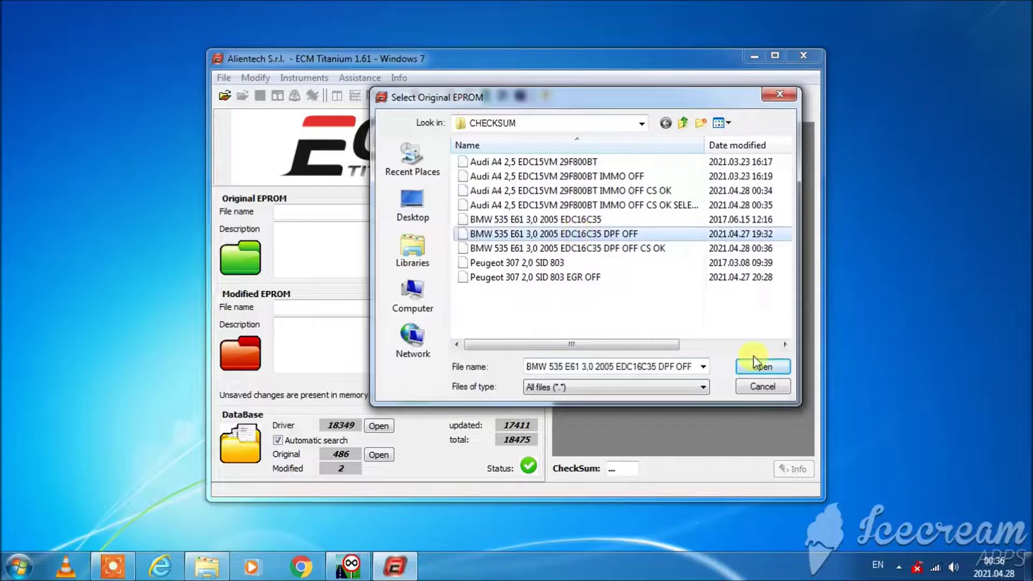
click(758, 368)
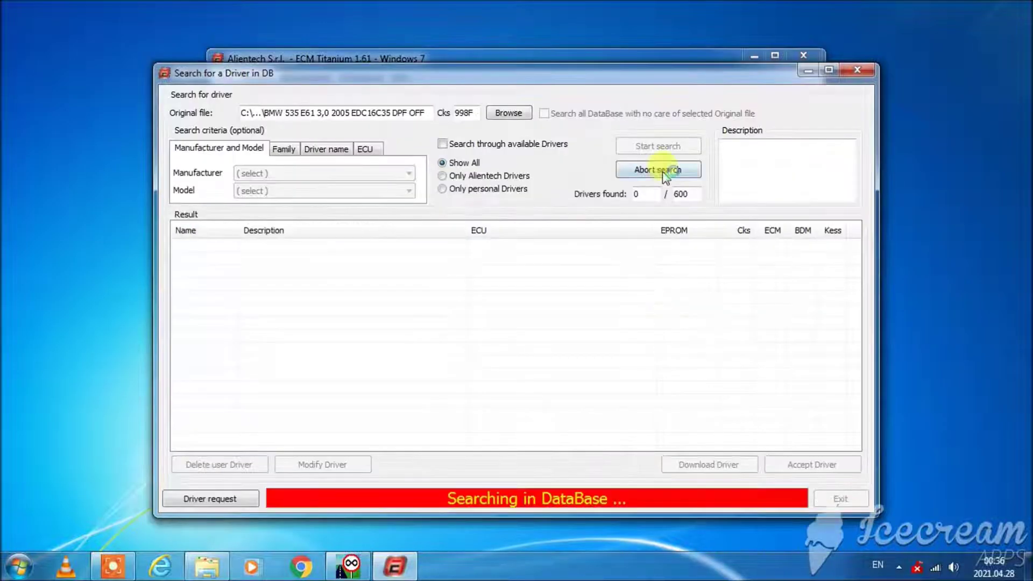
click(661, 171)
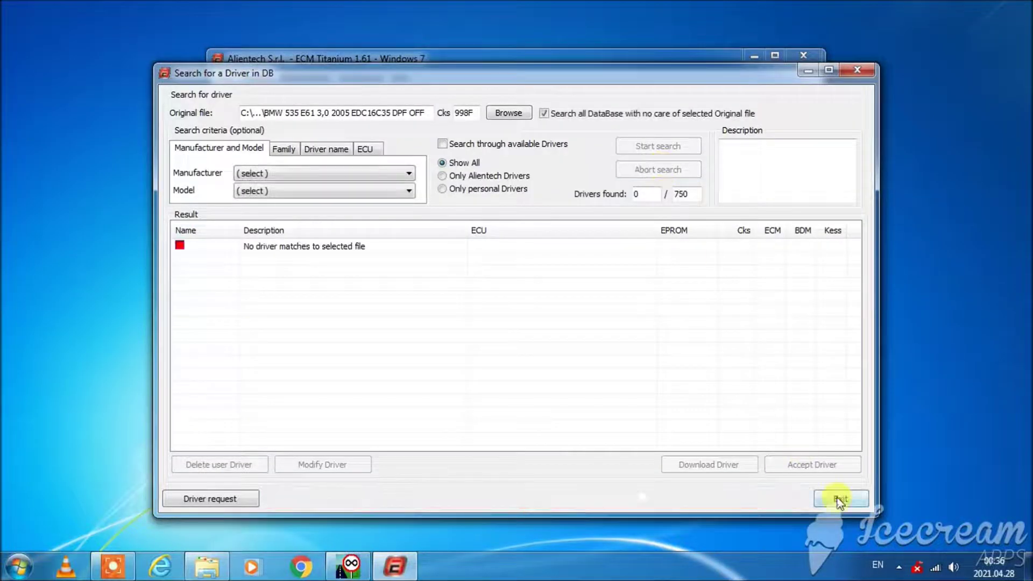
click(836, 497)
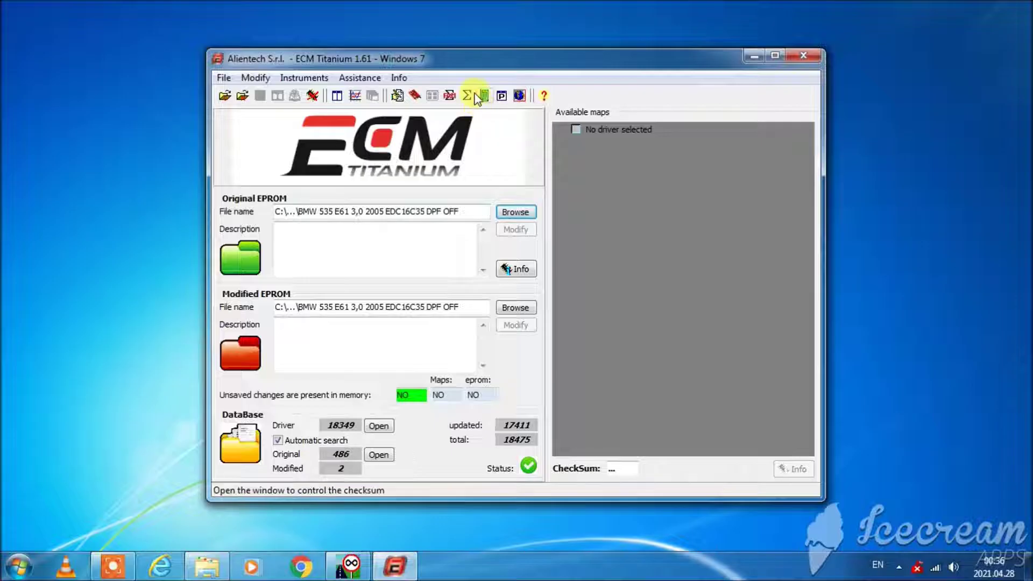
- Compute the loaded BMW file's checksum using family 85 - Bosch Edc16+ and correct the file
click(468, 97)
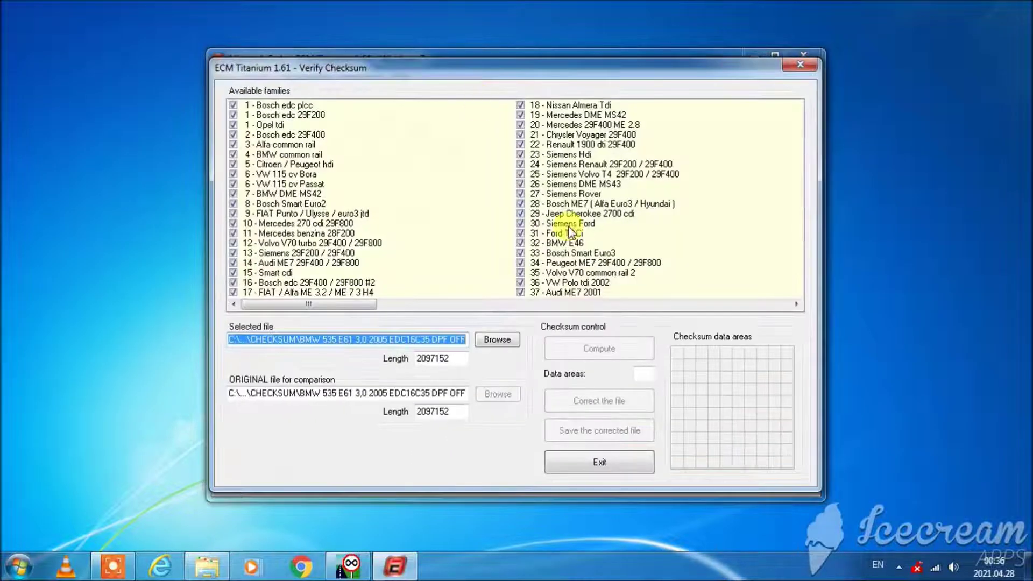
click(796, 304)
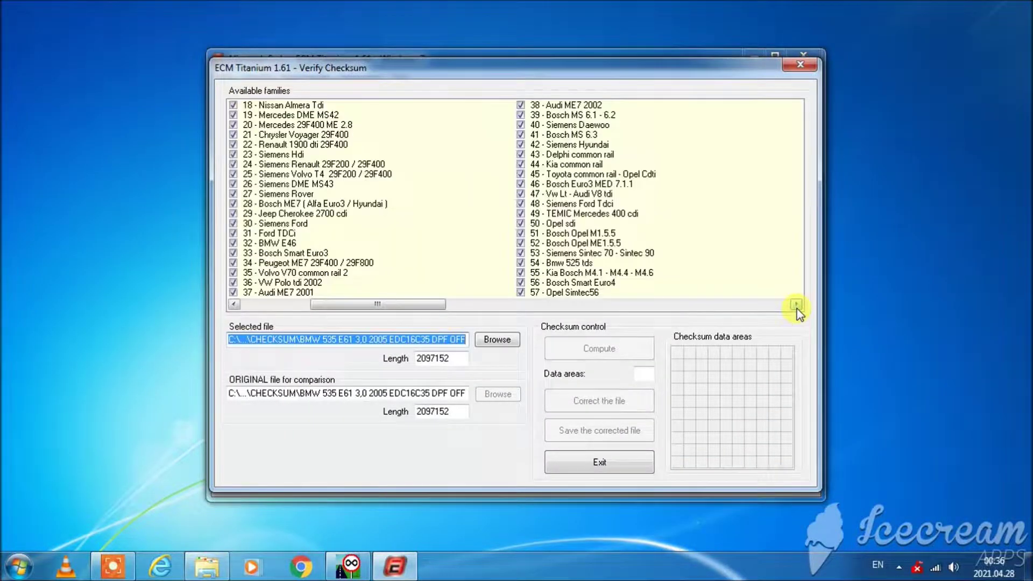
click(796, 305)
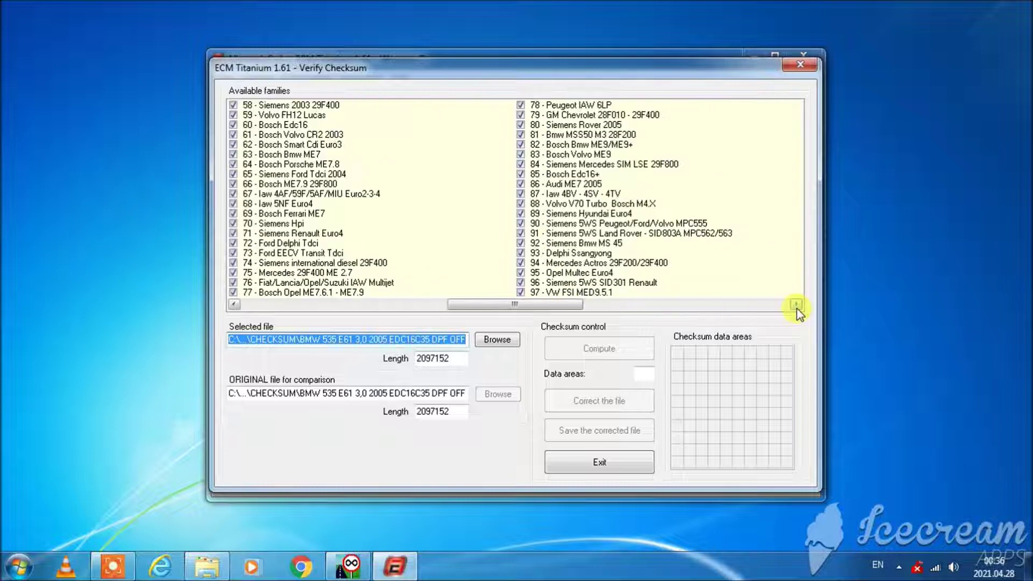
click(559, 175)
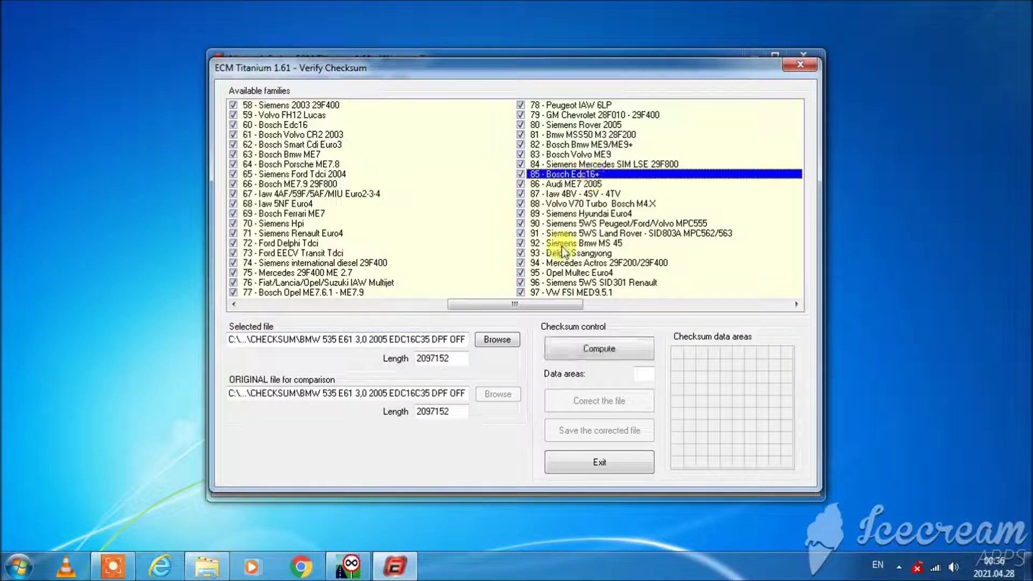
click(580, 353)
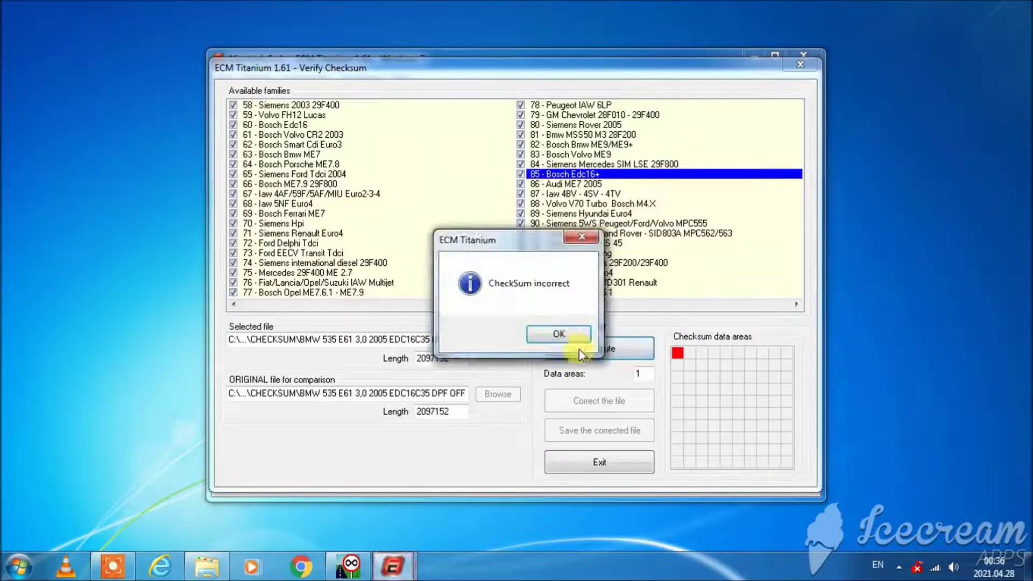
click(558, 334)
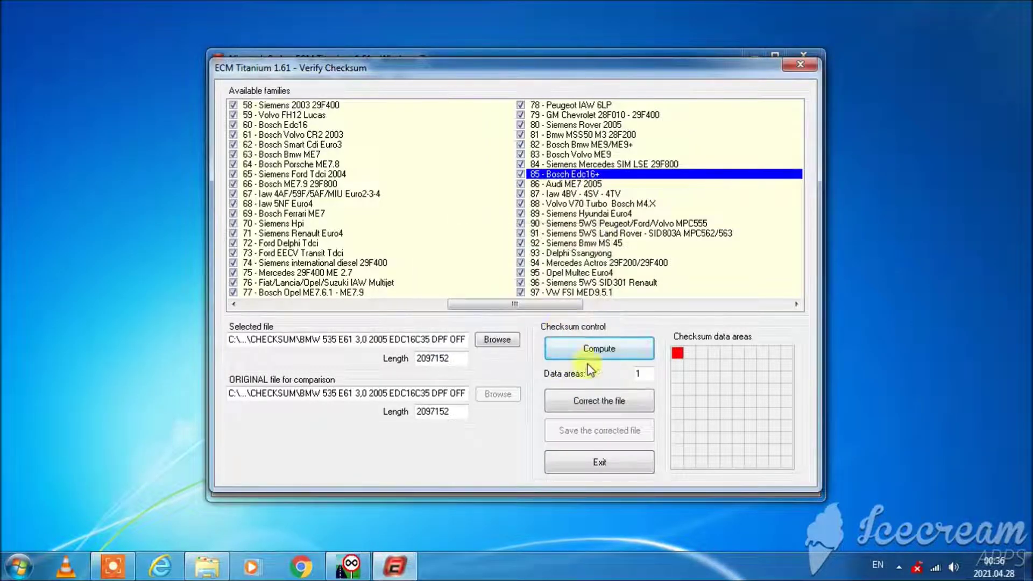
click(604, 402)
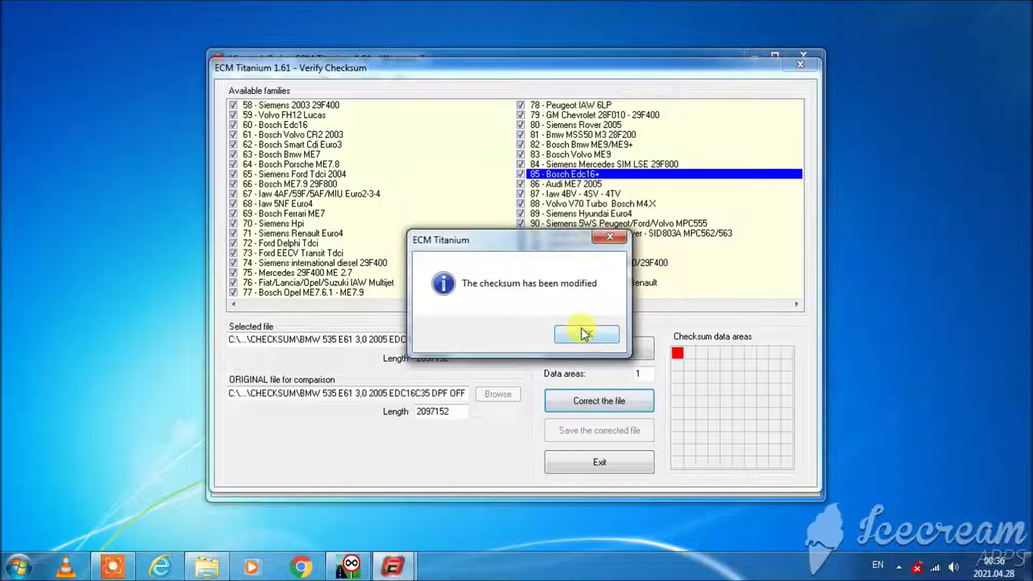
click(586, 334)
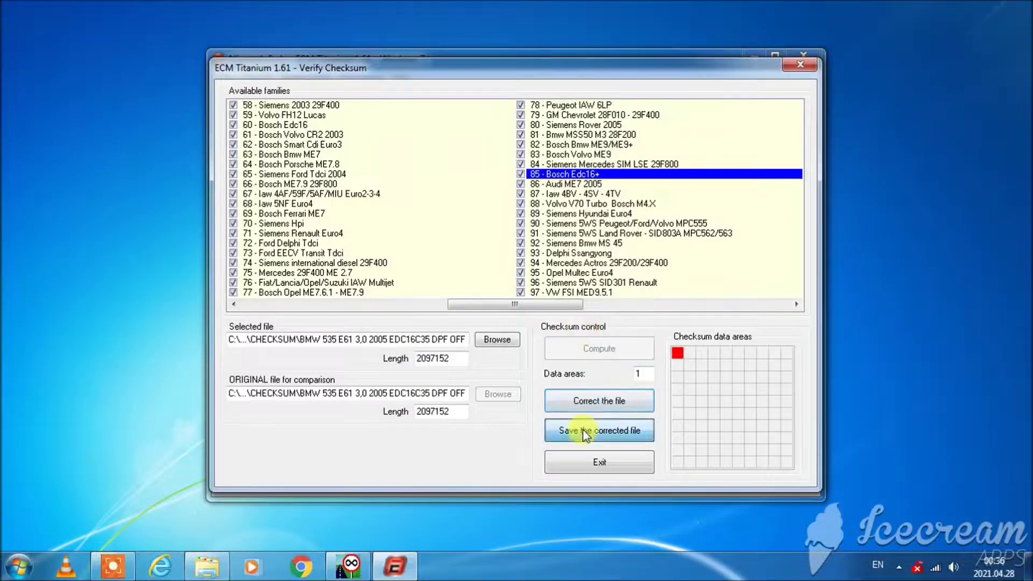
- Save the corrected file as "BMW 535 E61 3,0 2005 EDC16C35 DPF OFF CS OK SELECTED" and close the checksum verification
click(583, 429)
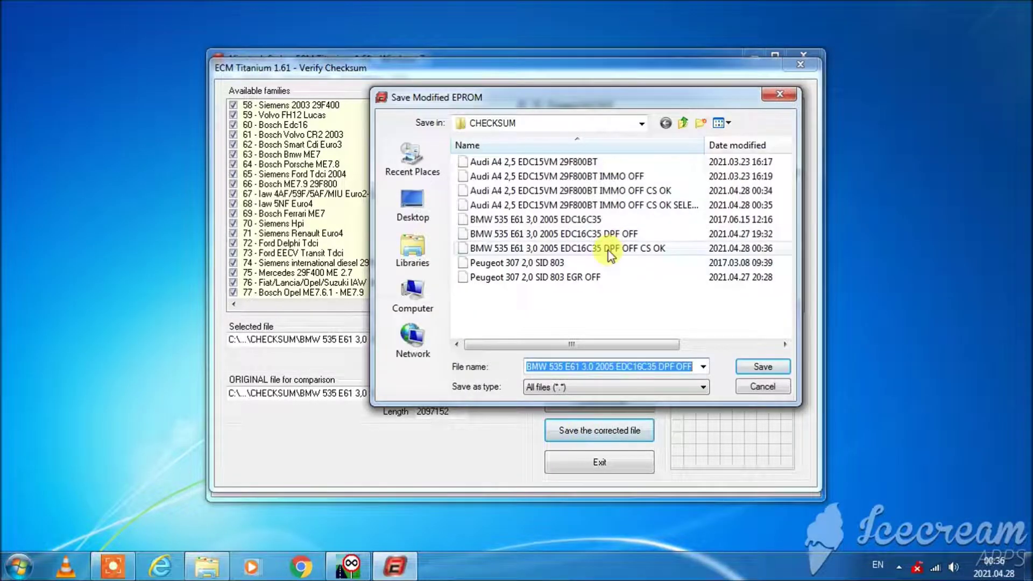
click(614, 248)
click(677, 368)
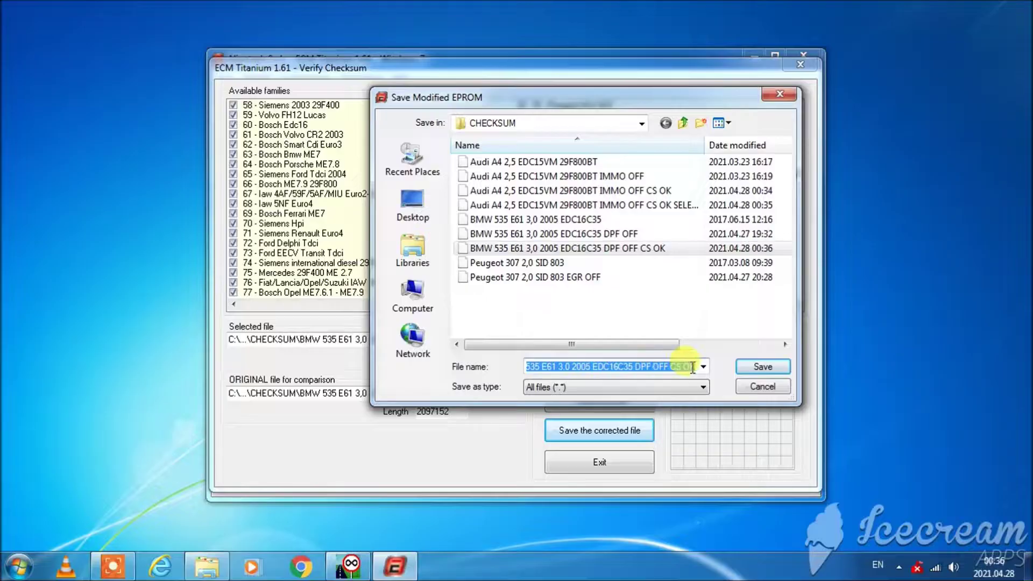
click(695, 367)
text(SELECTED)
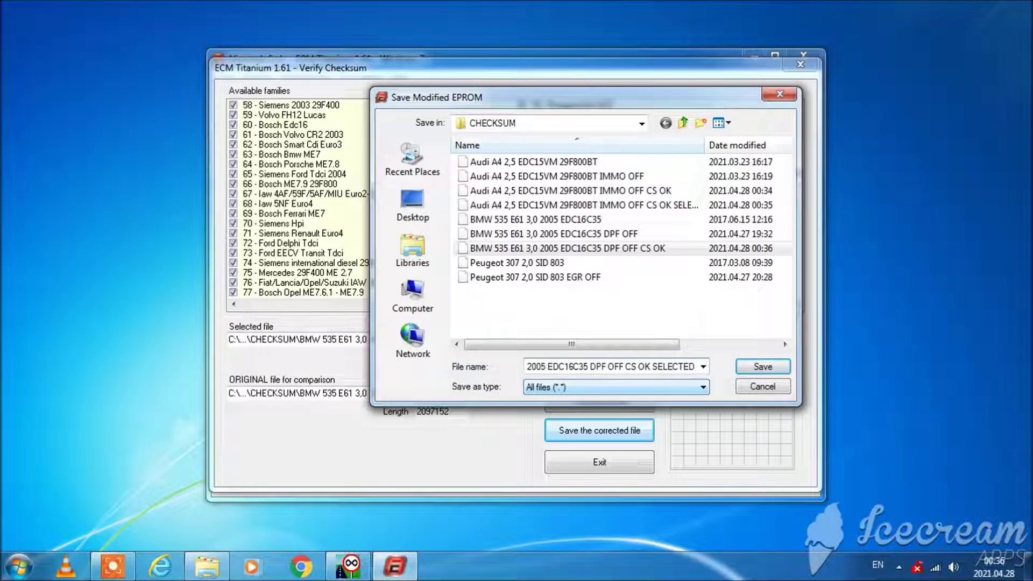
click(767, 366)
click(577, 337)
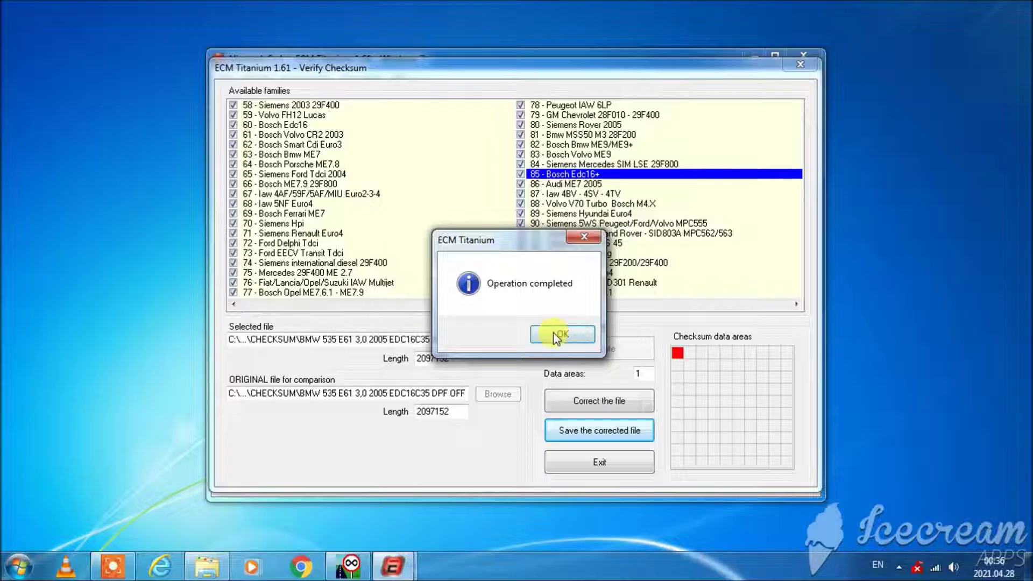
click(803, 70)
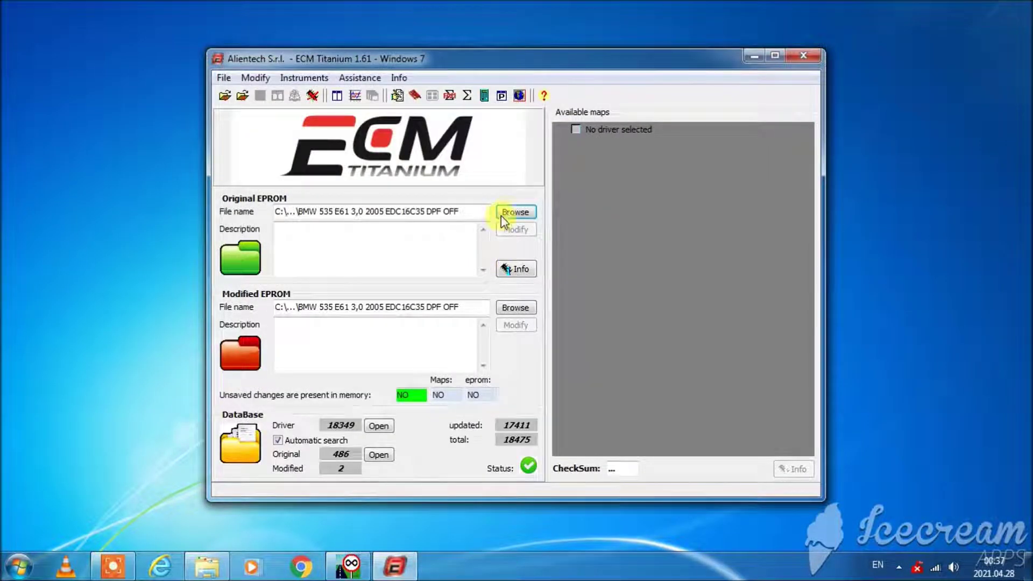
- Replace the data in memory with Peugeot 307 2,0 SID 803 as the original file and accept driver 307_6B77
click(511, 212)
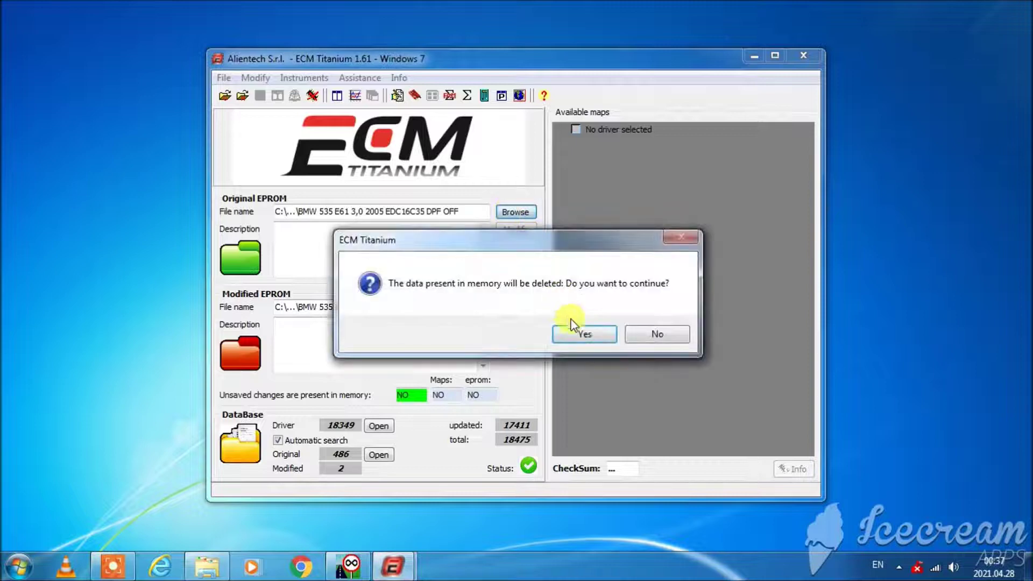
click(581, 334)
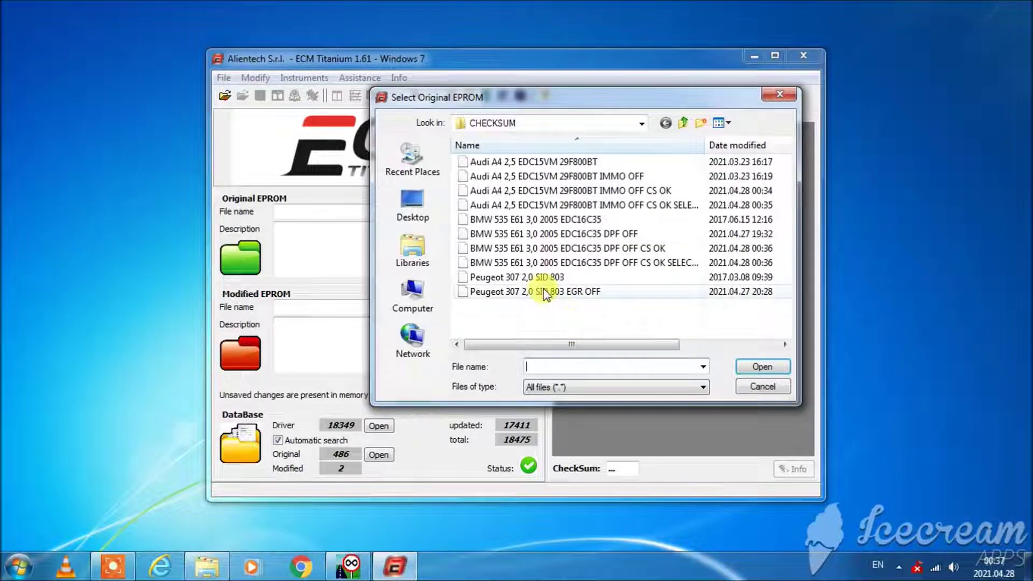
click(536, 278)
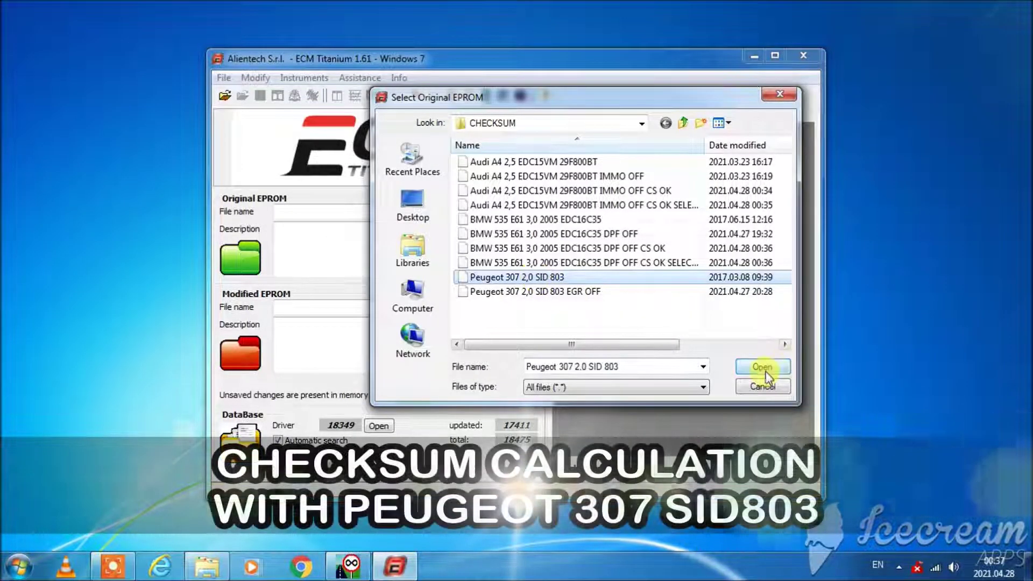
click(763, 368)
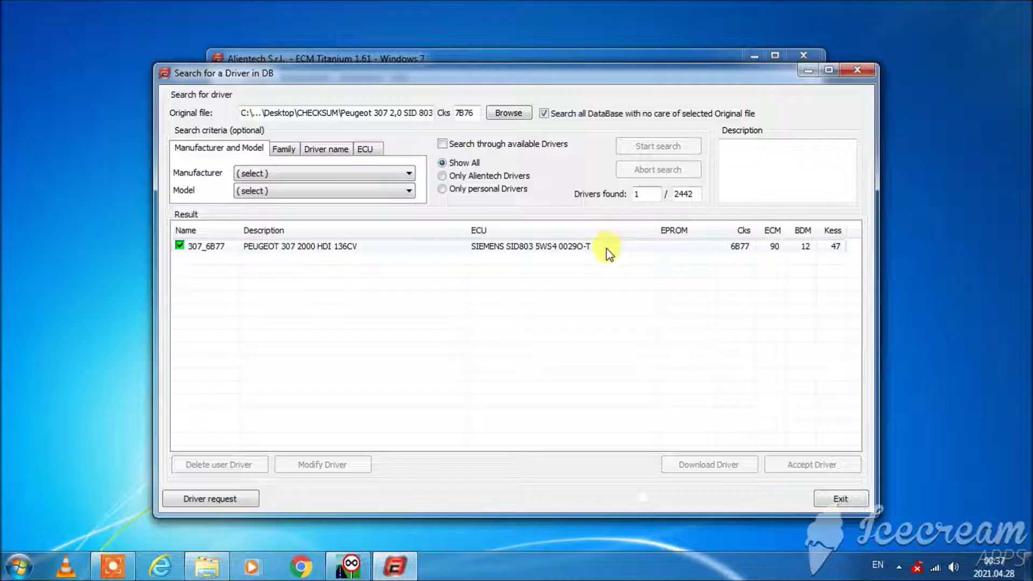
click(791, 463)
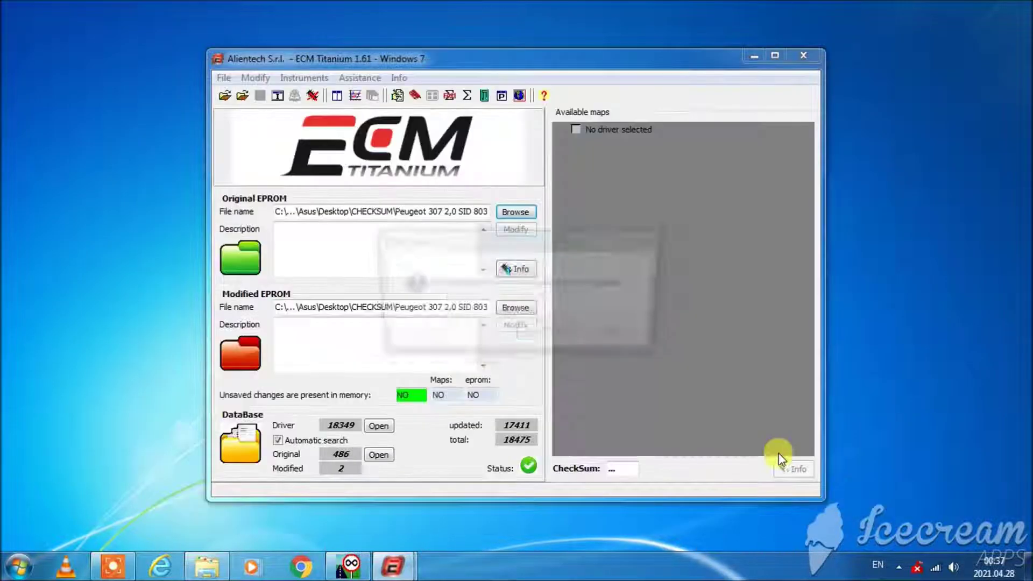
click(622, 335)
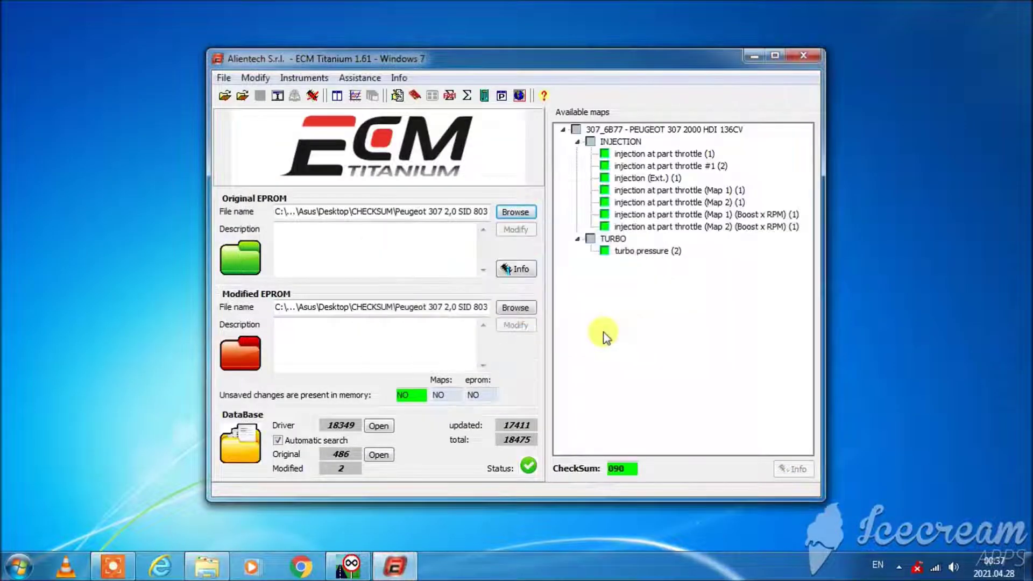
- Load Peugeot 307 2,0 SID 803 EGR OFF from the CHECKSUM folder as the modified file
click(515, 307)
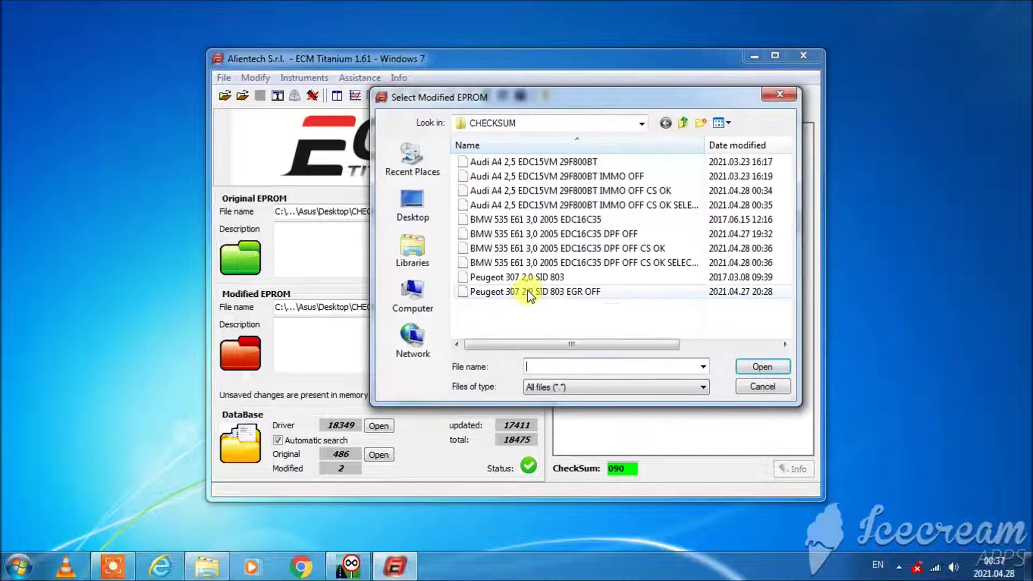
click(526, 291)
click(751, 366)
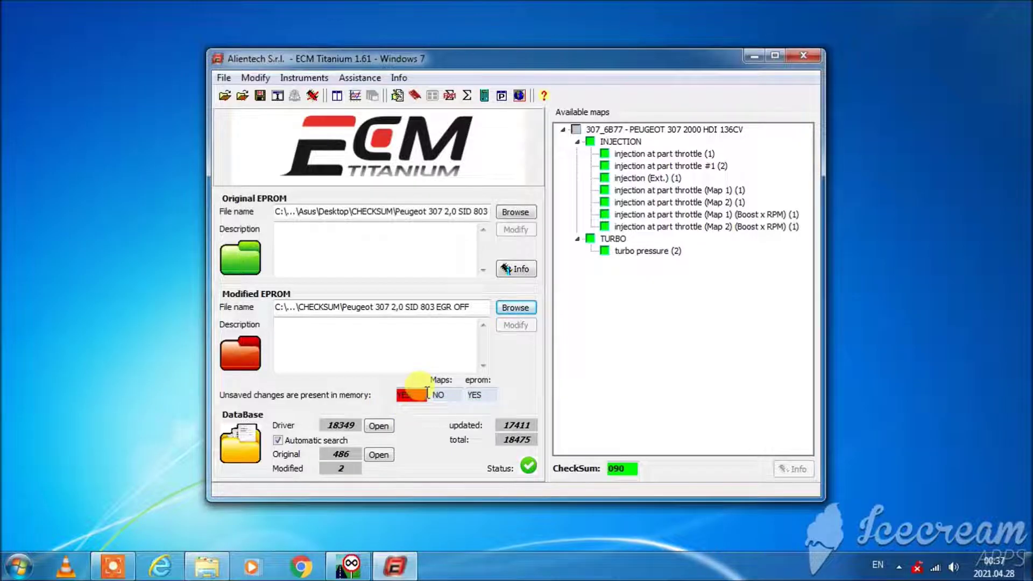
- Export the modified file to the CHECKSUM folder as "Peugeot 307 2,0 SID 803 EGR OFF CS OK"
click(269, 95)
click(523, 334)
click(554, 291)
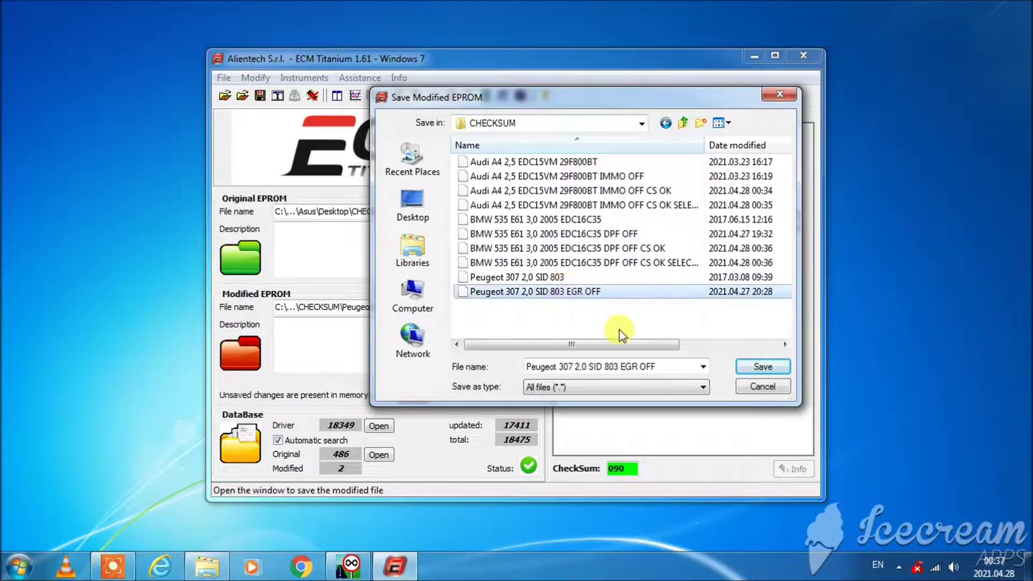
click(668, 367)
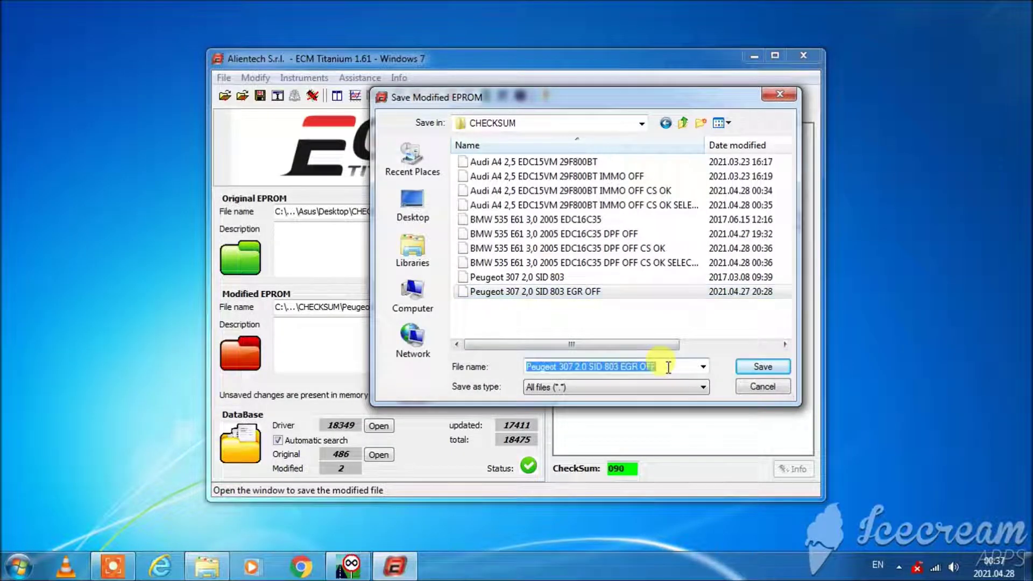
click(670, 368)
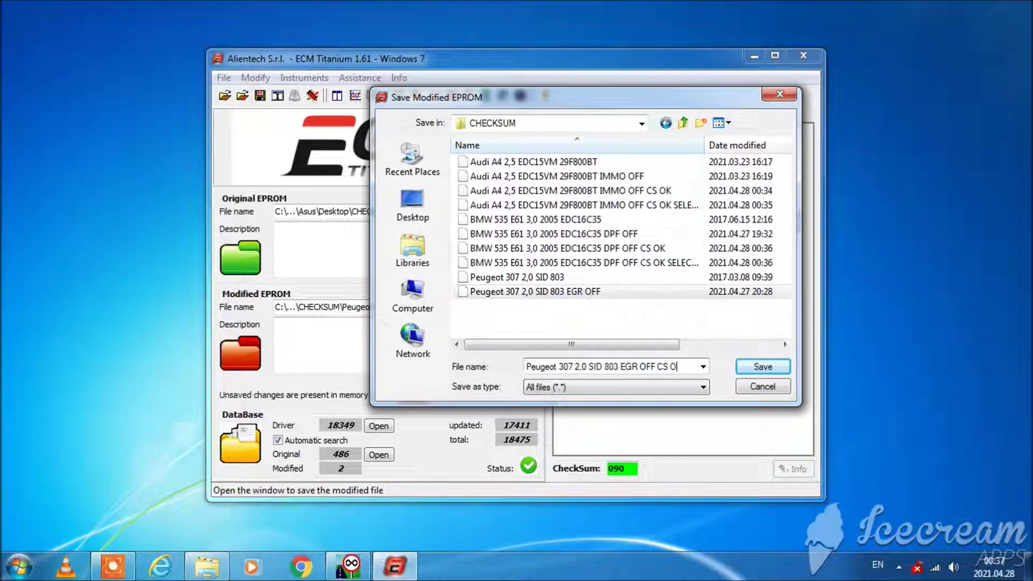
click(763, 368)
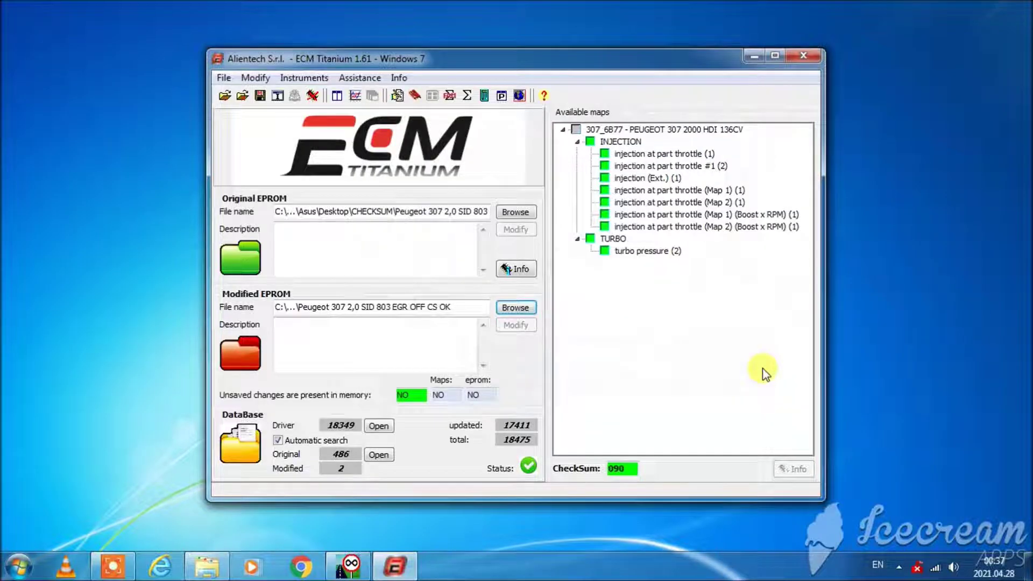
- Replace the data in memory with Peugeot 307 2,0 SID 803 EGR OFF as the original file, leaving the driver search without choosing a driver
click(525, 213)
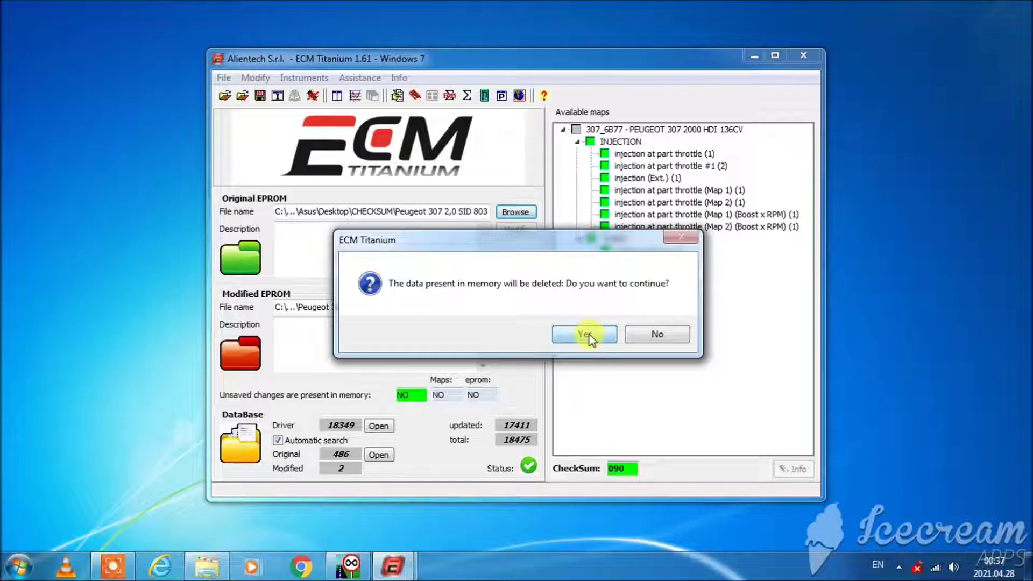
click(589, 336)
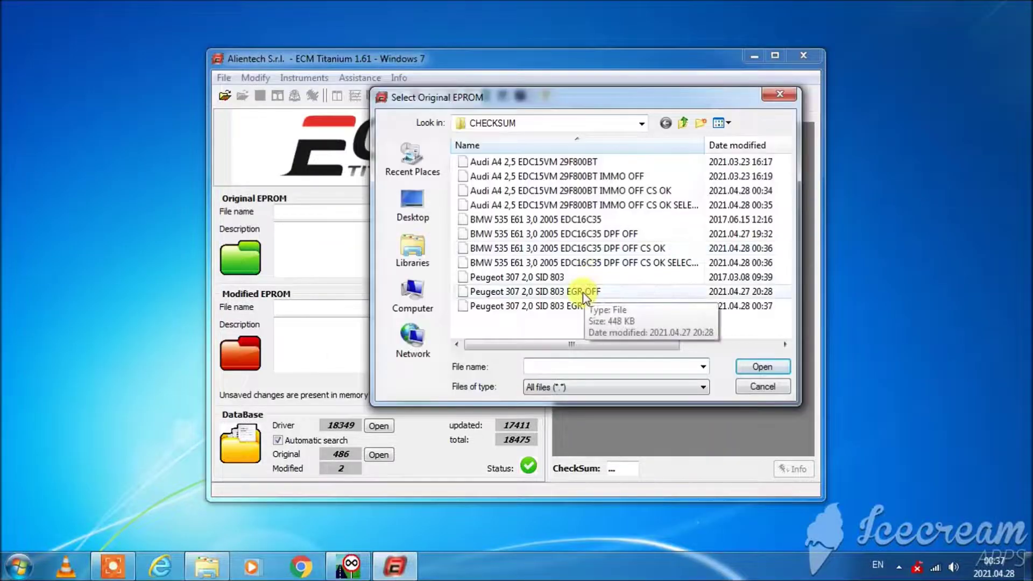
click(584, 292)
click(748, 365)
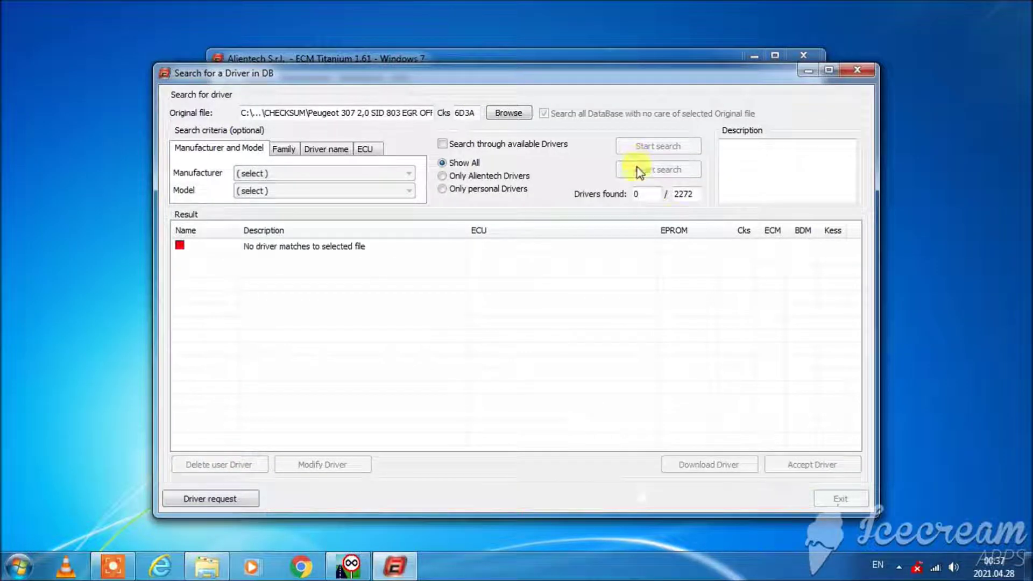
click(839, 498)
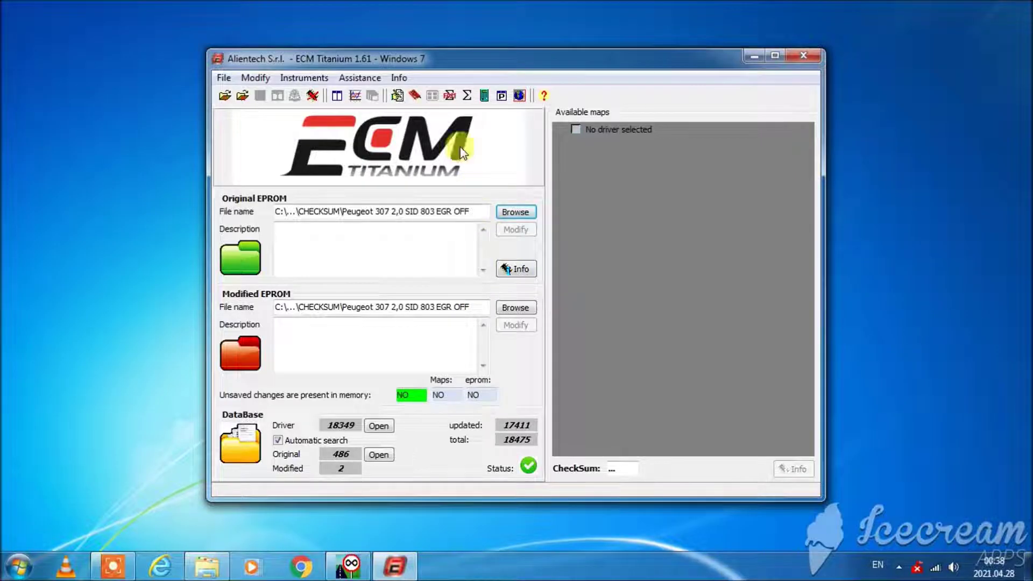
- Compute the loaded Peugeot file's checksum using family 90 - Siemens 5WS Peugeot/Ford/Volvo MPC555 and correct the file
click(467, 98)
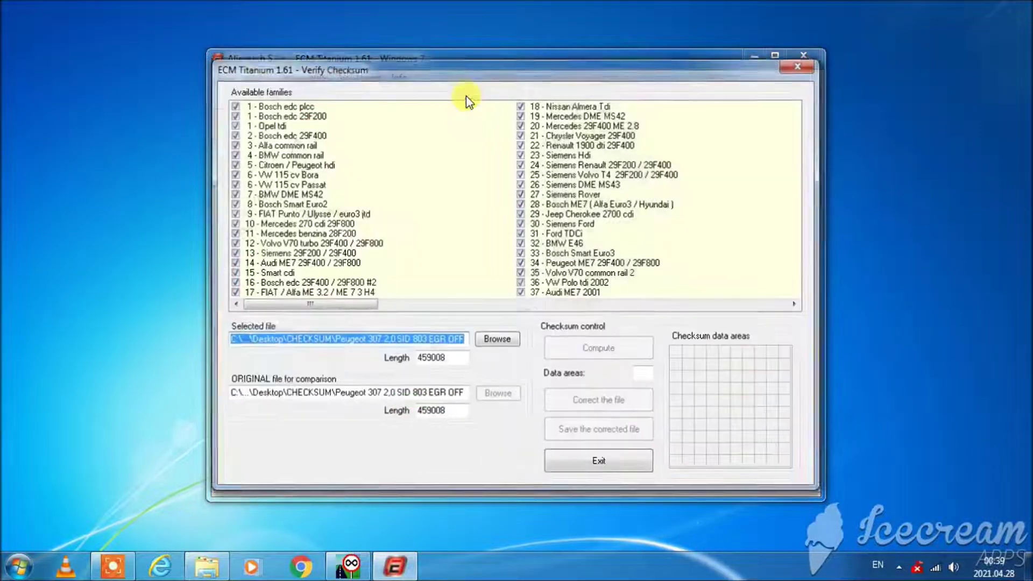
click(796, 305)
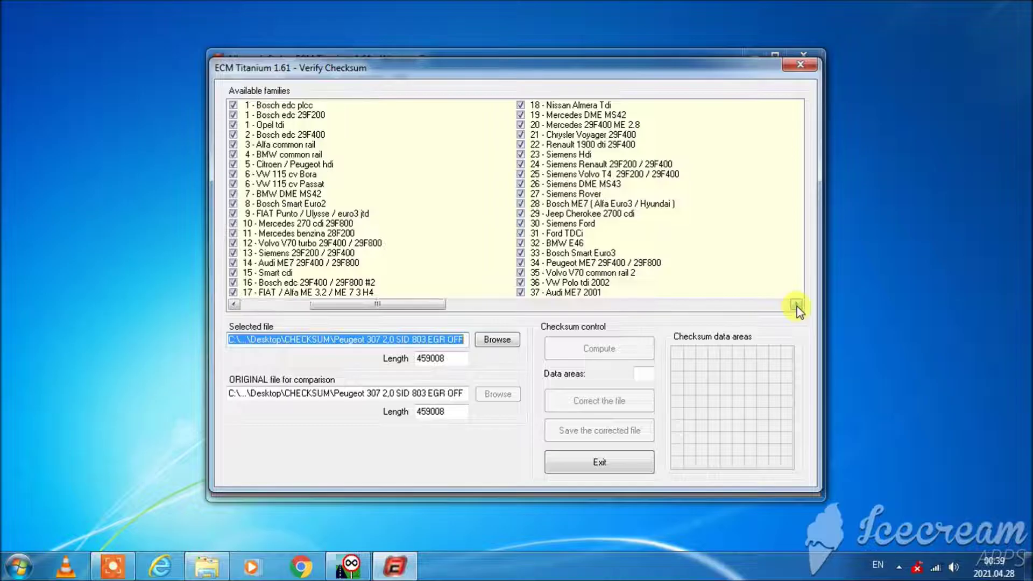
click(796, 304)
click(796, 305)
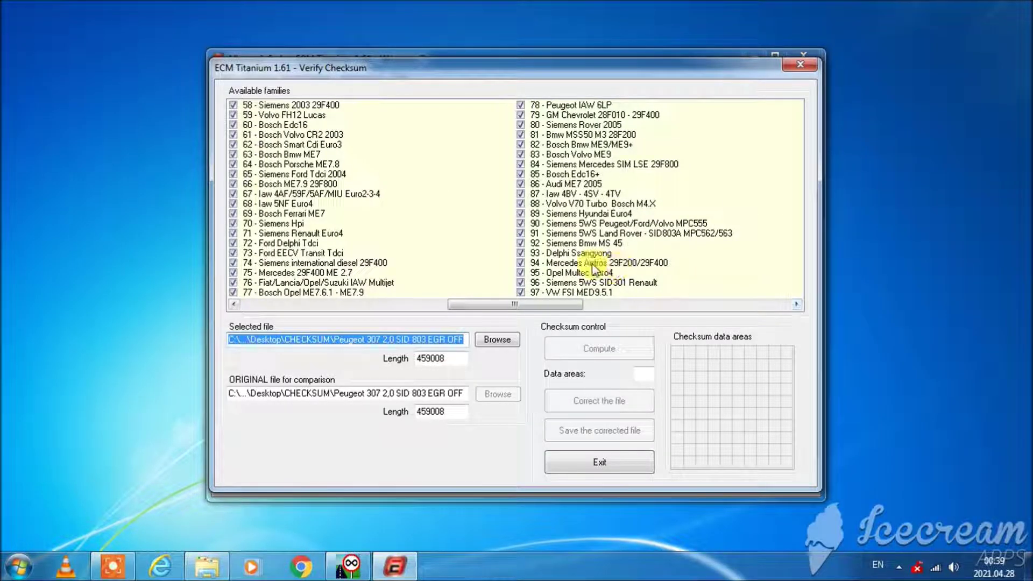
click(566, 225)
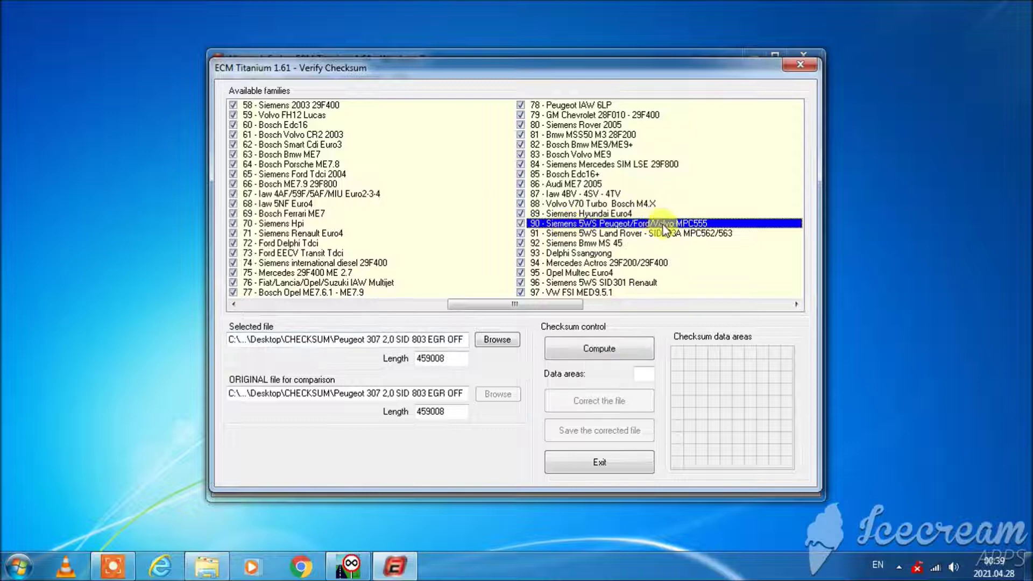
click(605, 350)
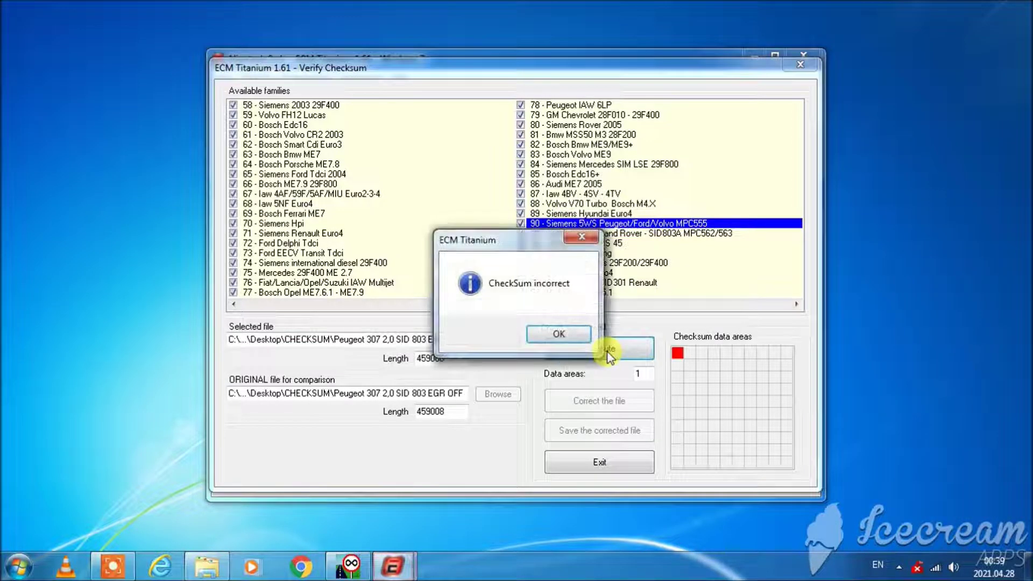
click(559, 335)
click(604, 403)
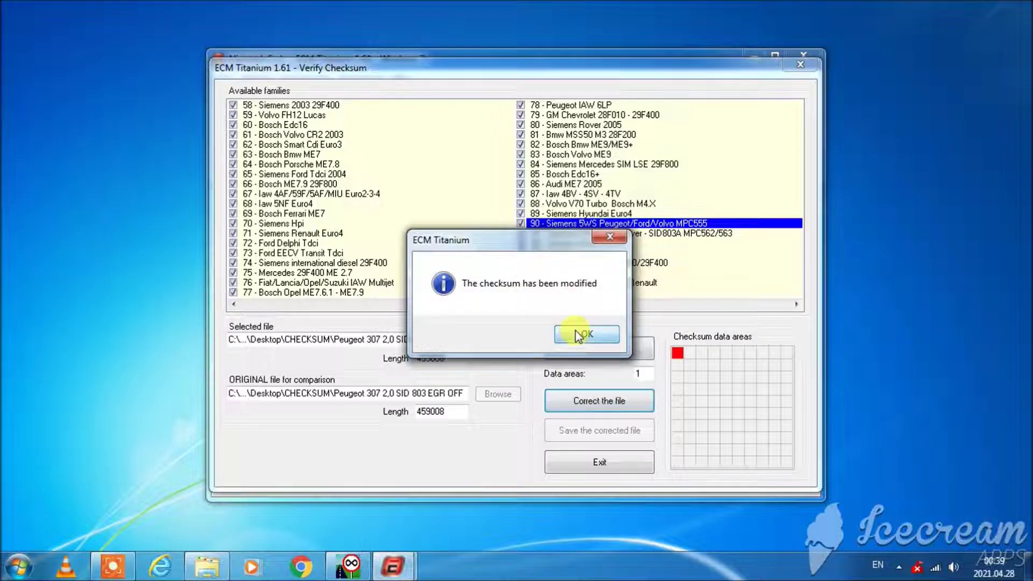
click(580, 334)
- Save the corrected file as "Peugeot 307 2,0 SID 803 EGR OFF CS OK SELECTED" and close the checksum verification
click(588, 431)
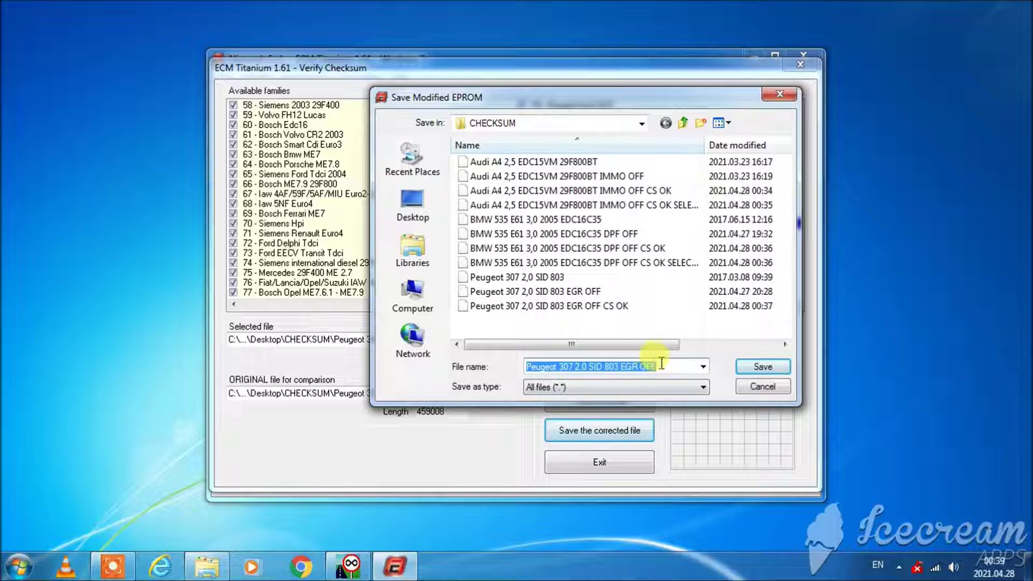
click(619, 306)
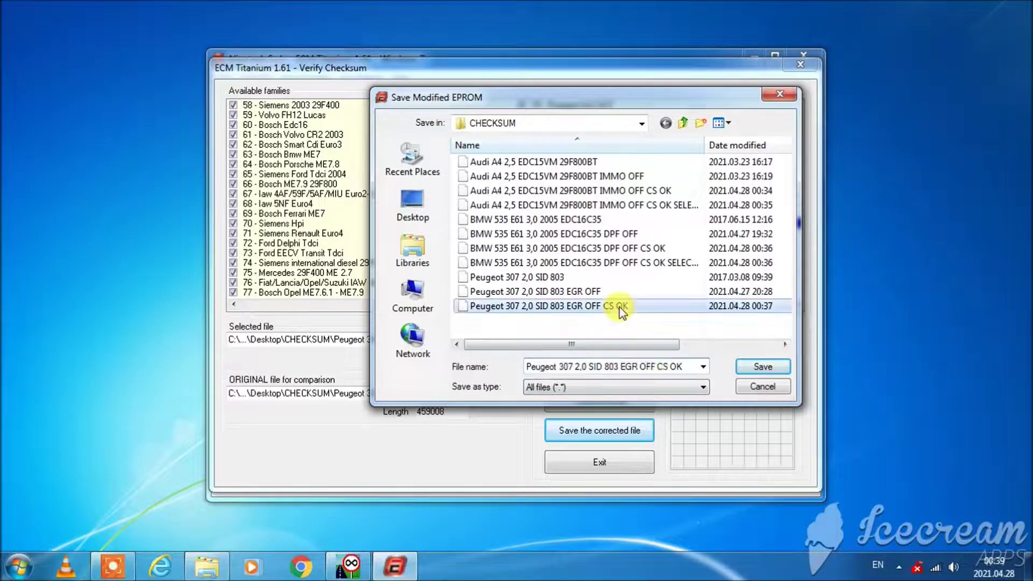
click(688, 369)
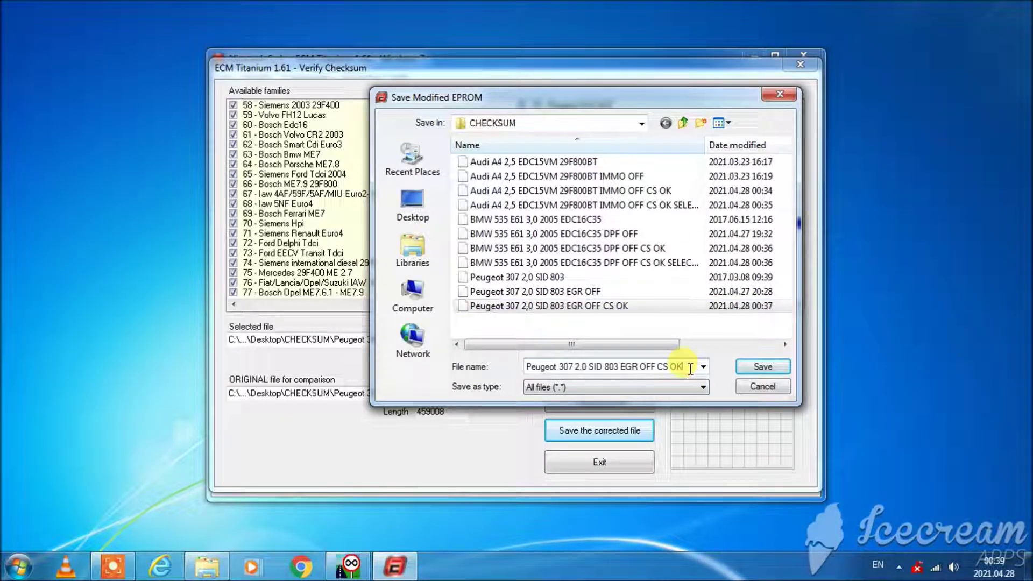
text(SELECTED)
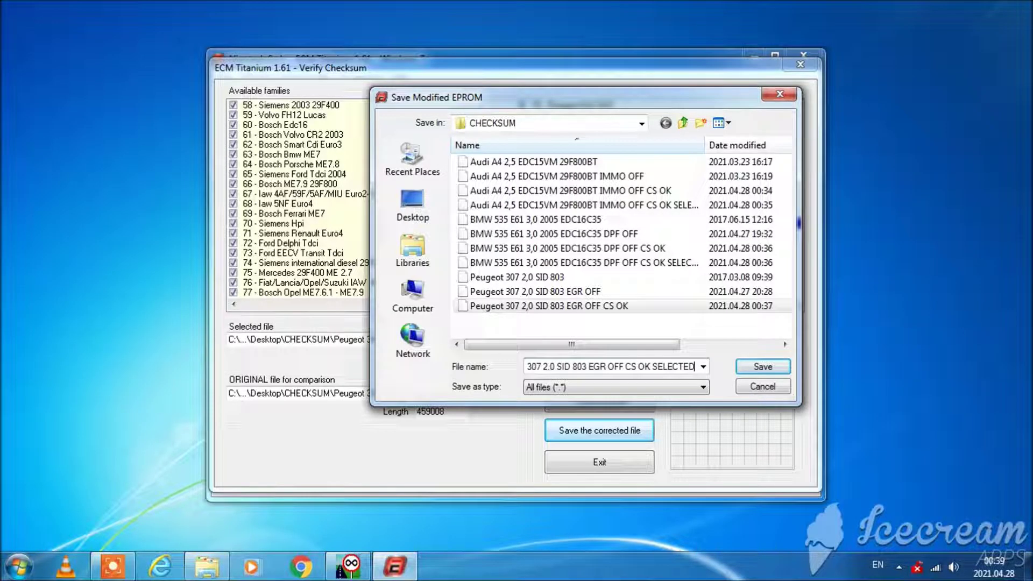
click(751, 367)
click(579, 332)
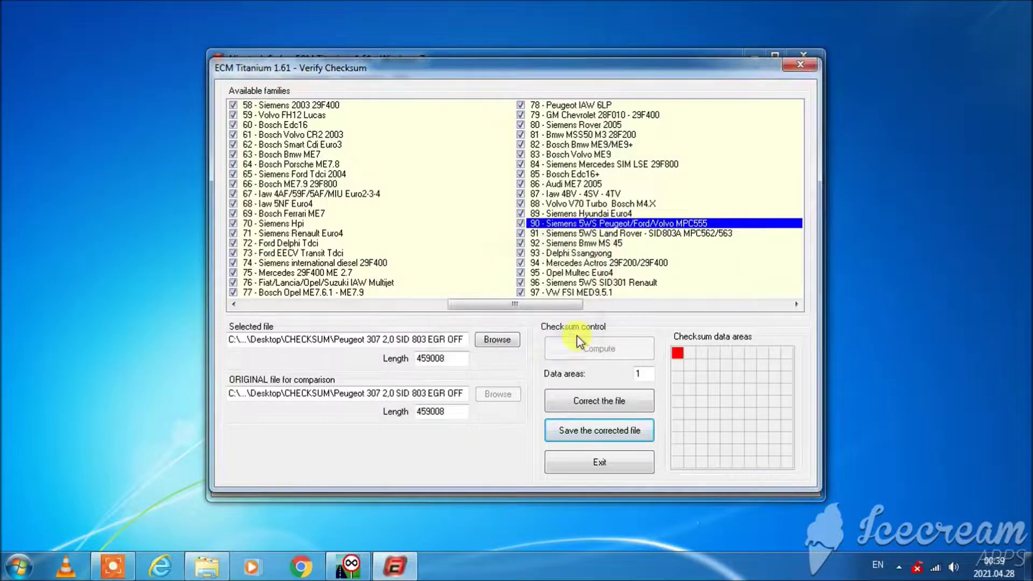
click(792, 68)
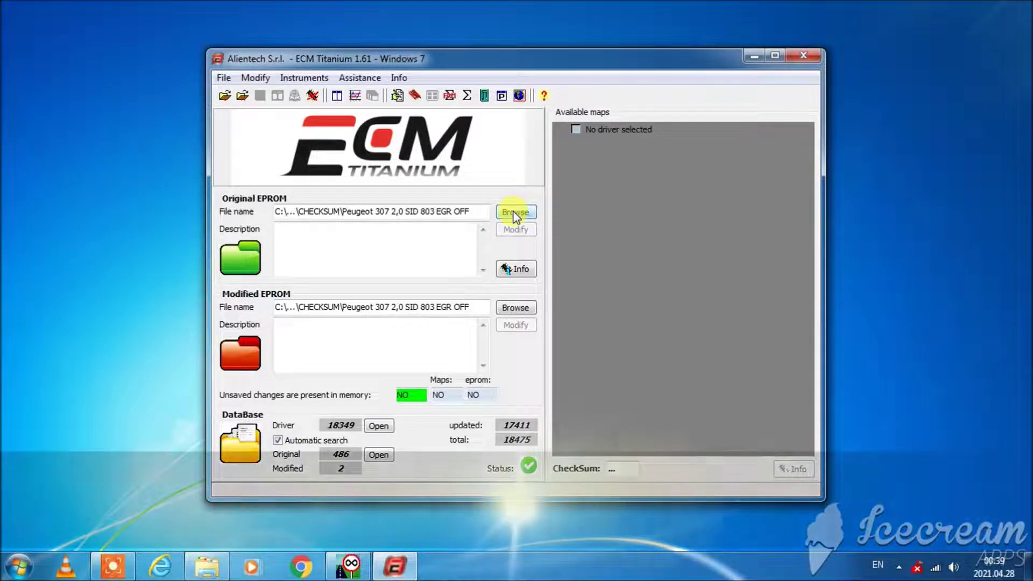
- Replace the data in memory with Audi A4 2,5 EDC15VM 29F800BT as the original file and accept driver A142_555
click(515, 213)
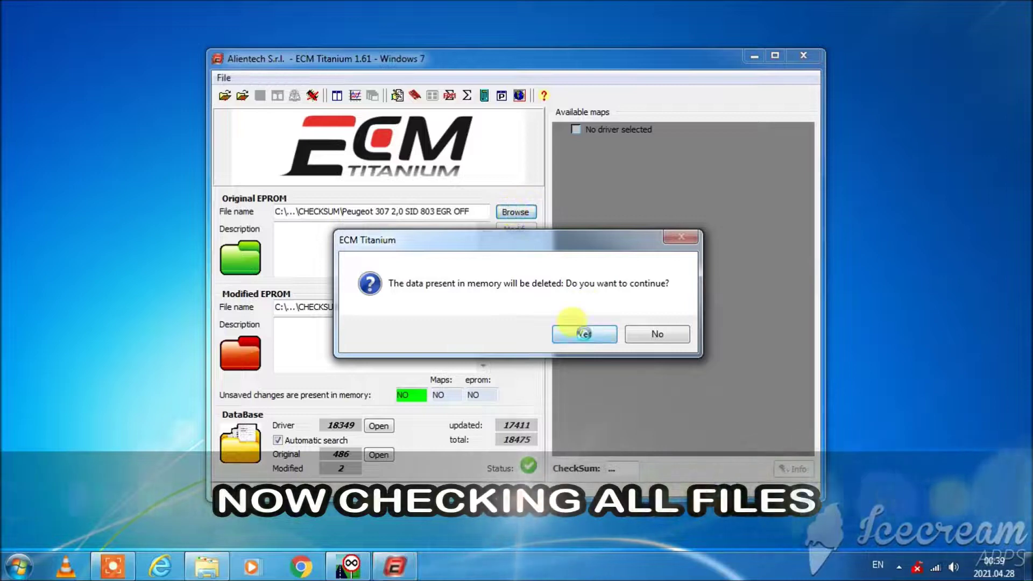
click(585, 334)
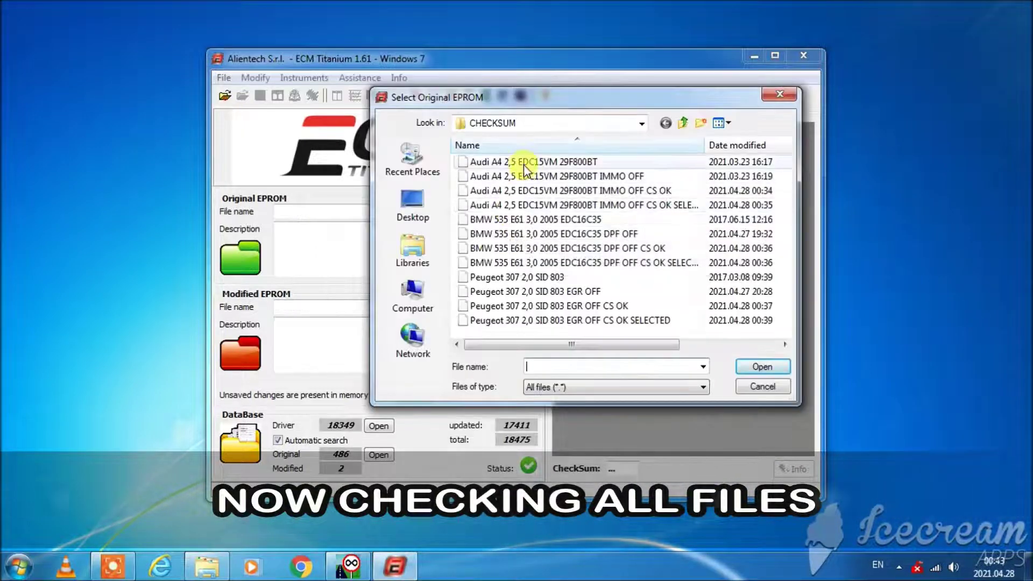
click(525, 164)
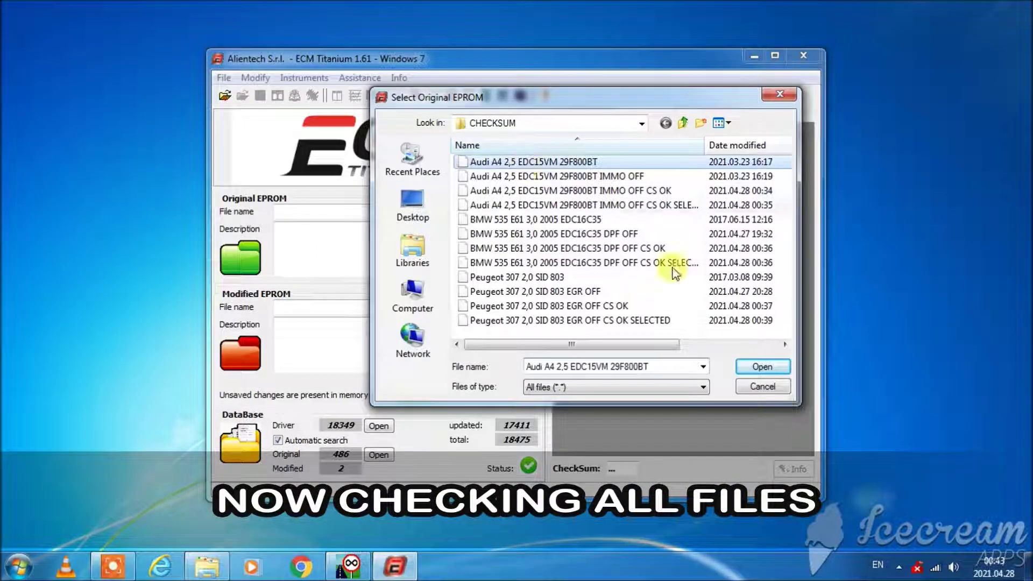
click(761, 367)
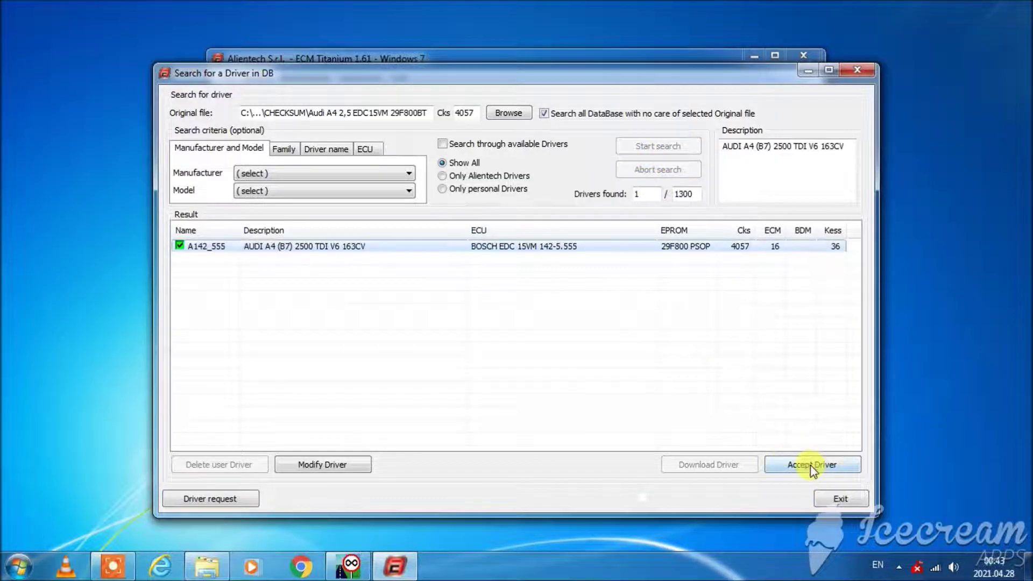
click(812, 466)
click(625, 334)
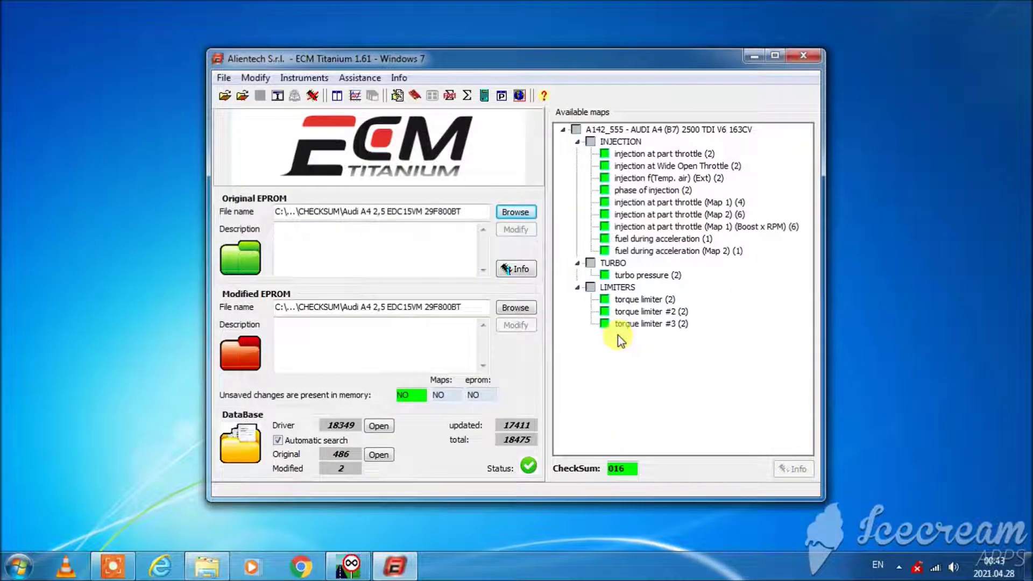
- Load Audi A4 2,5 EDC15VM 29F800BT IMMO OFF, followed by its CS OK version, as the modified file and check each for unsaved changes
click(515, 308)
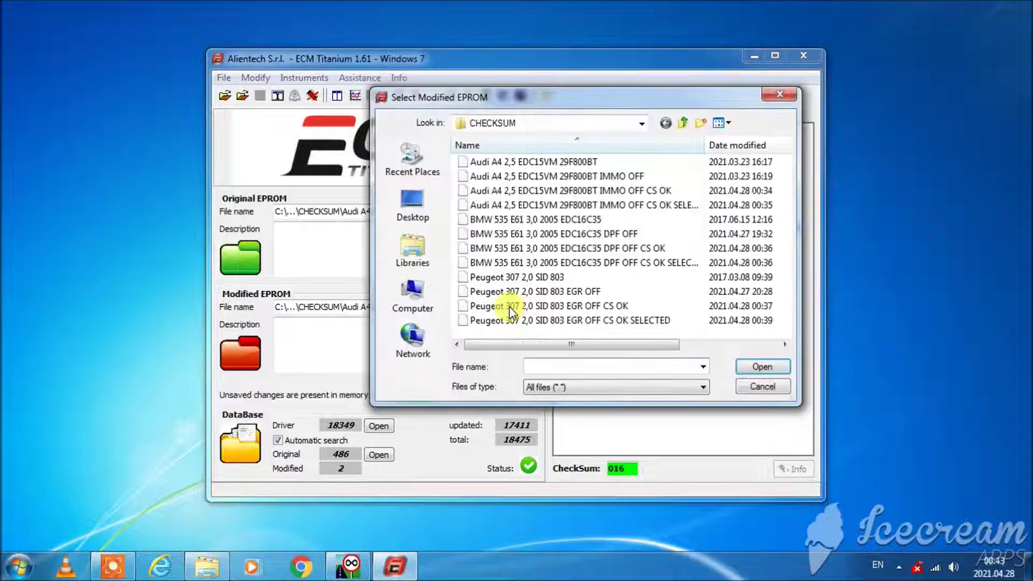
click(570, 177)
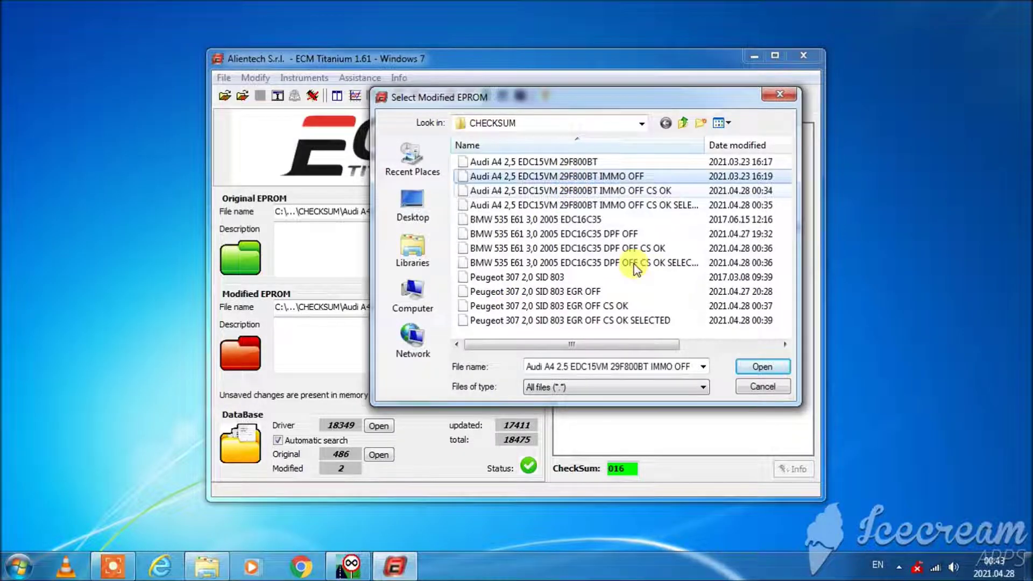
click(755, 369)
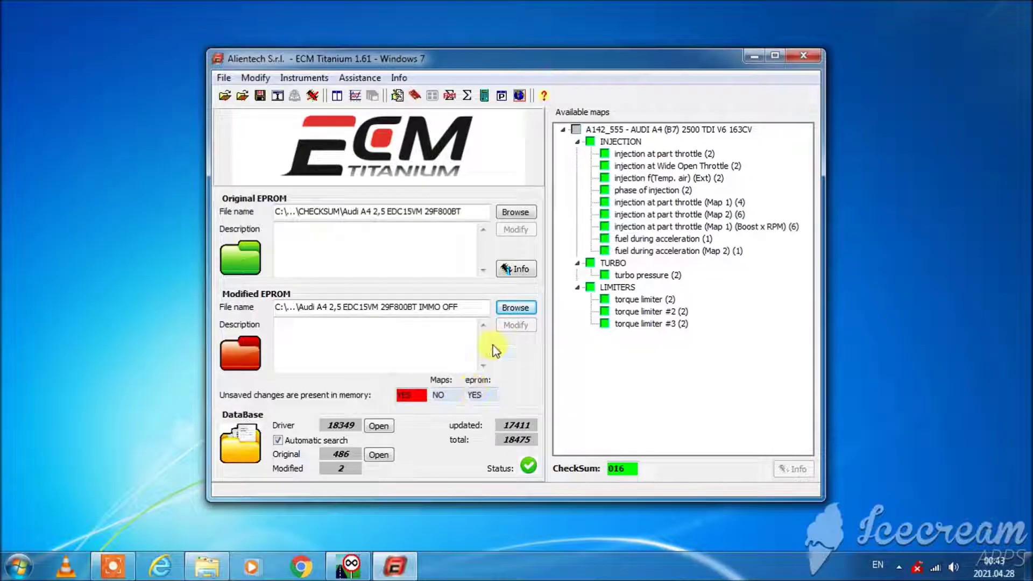
click(517, 309)
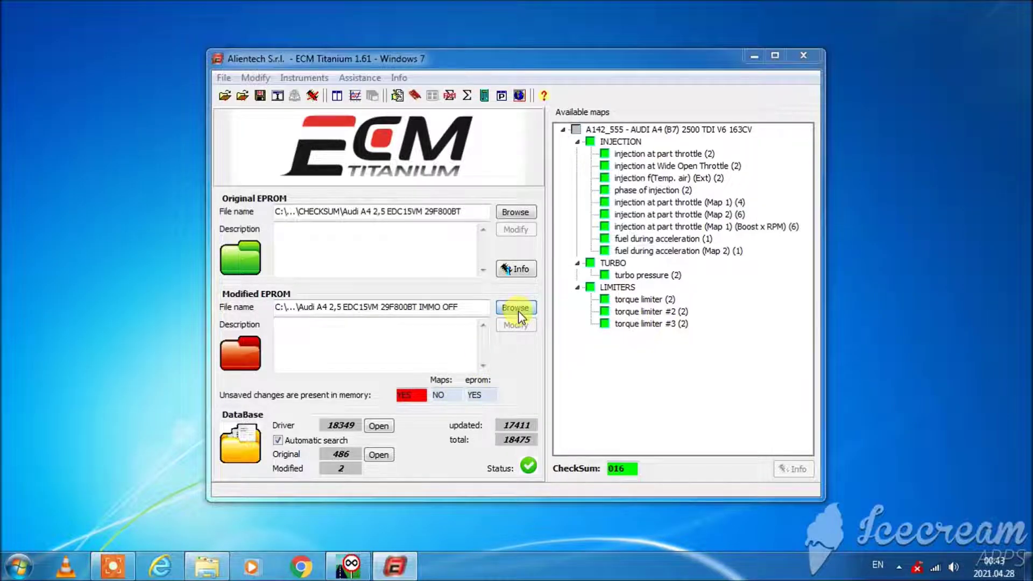
click(600, 190)
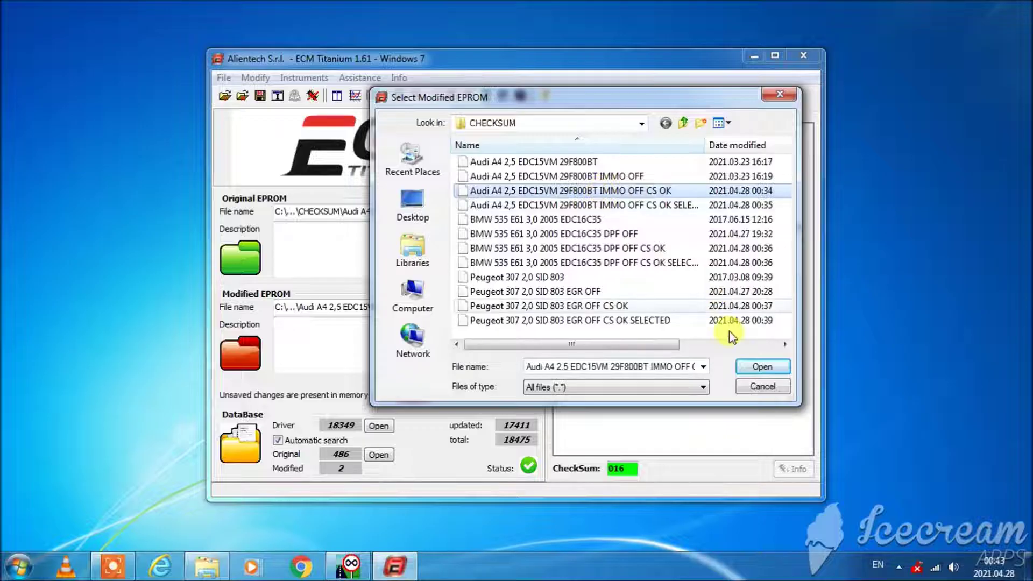
click(761, 367)
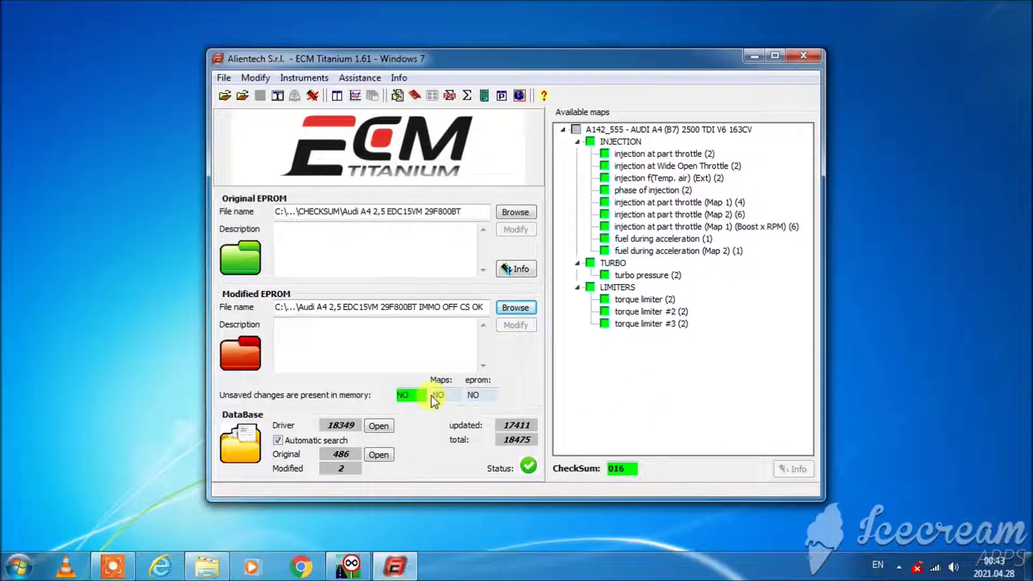
- Load Audi A4 2,5 EDC15VM 29F800BT IMMO OFF CS OK SELECTED as the modified file and check for unsaved changes
click(512, 310)
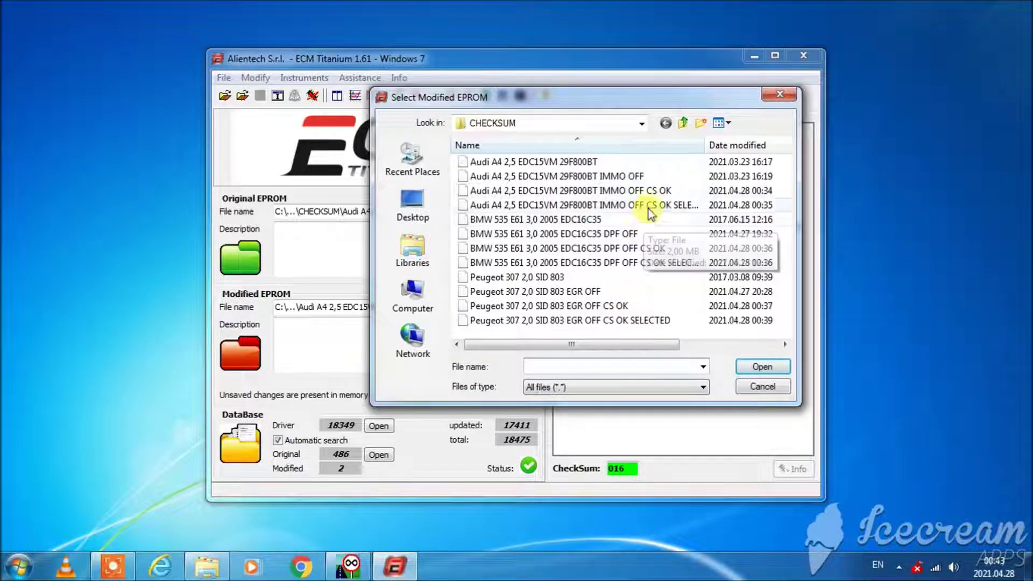
drag(705, 145, 733, 145)
click(673, 208)
click(753, 369)
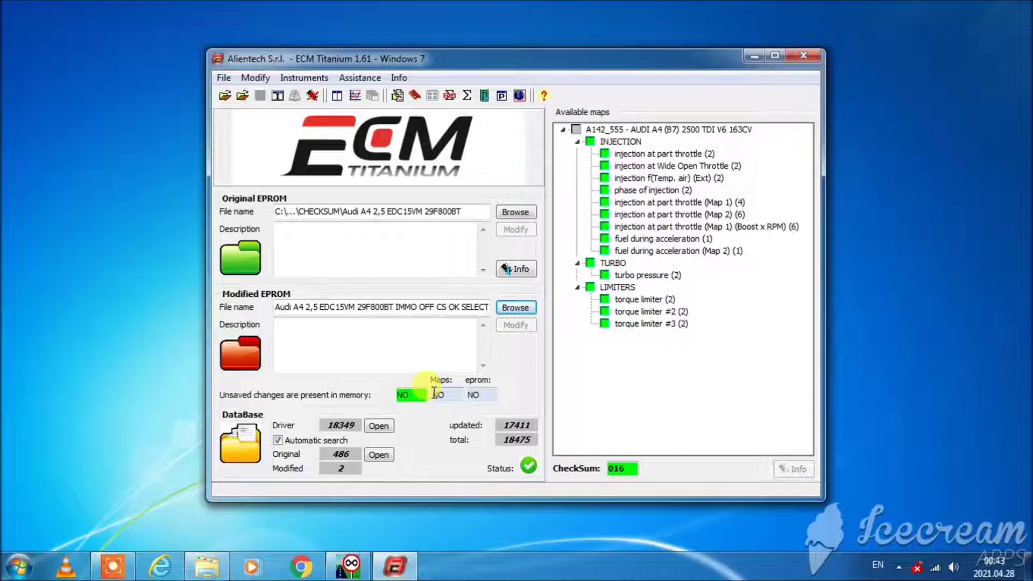
- Replace the data in memory with original file BMW 535 E61 3,0 2005 EDC16C35, accept driver B191_597 and decline saving the original into the database
click(515, 213)
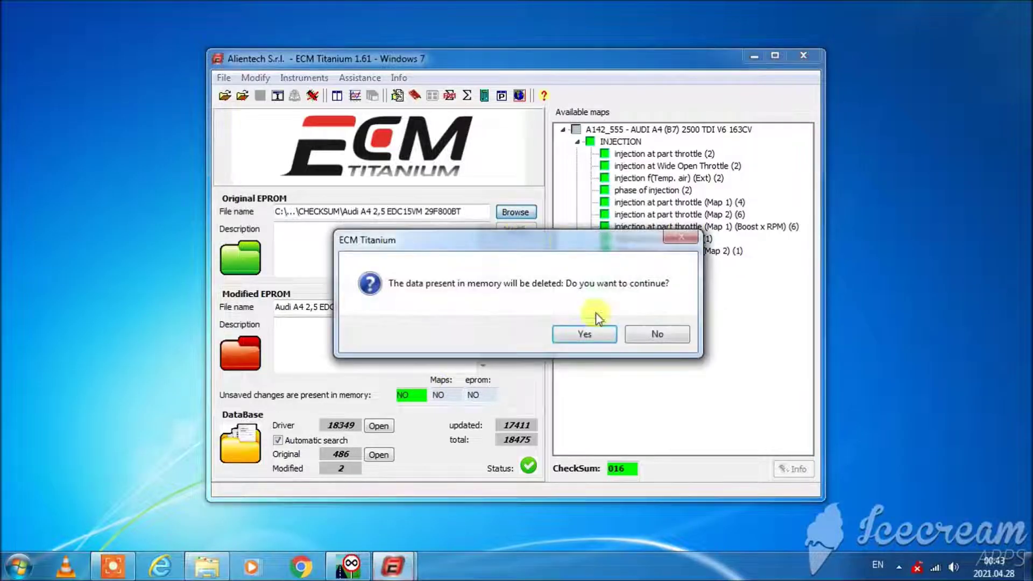
click(583, 335)
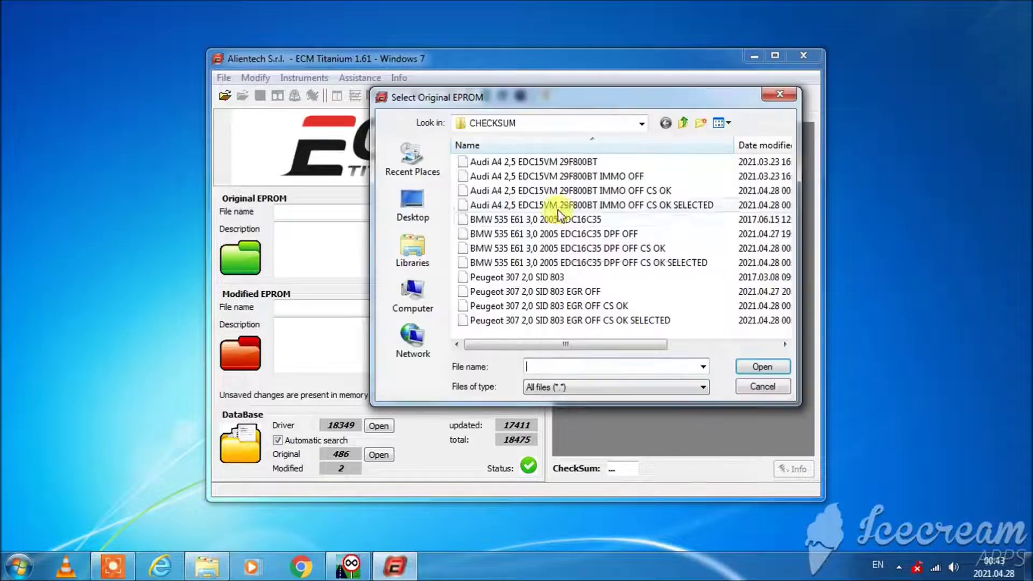
click(561, 219)
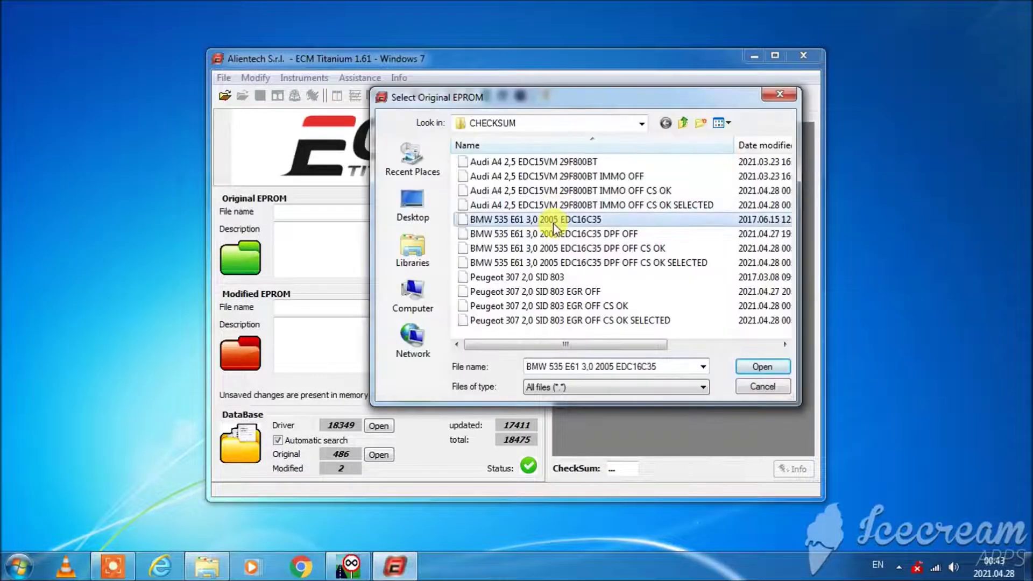
click(750, 370)
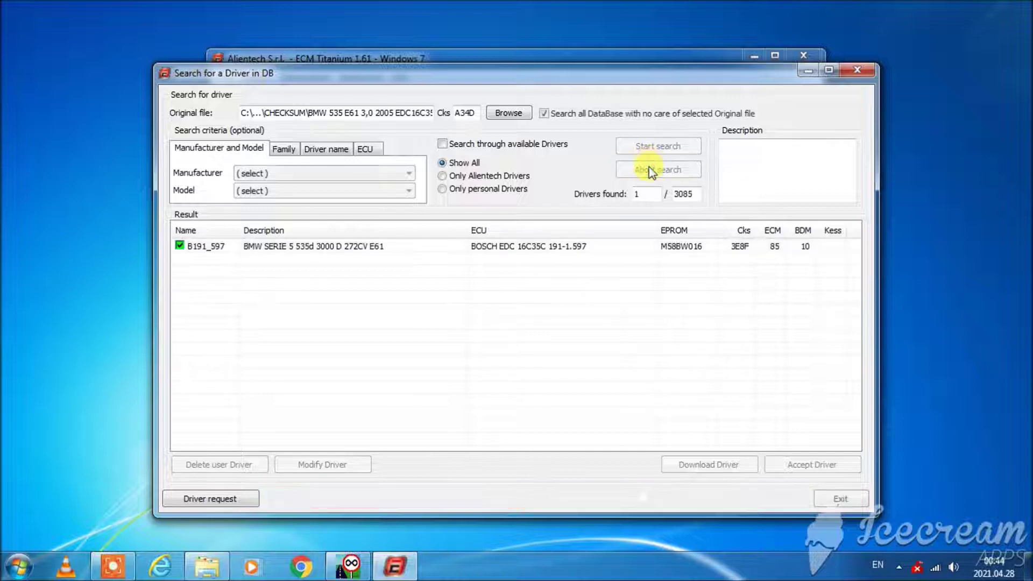
click(600, 250)
click(815, 464)
click(630, 336)
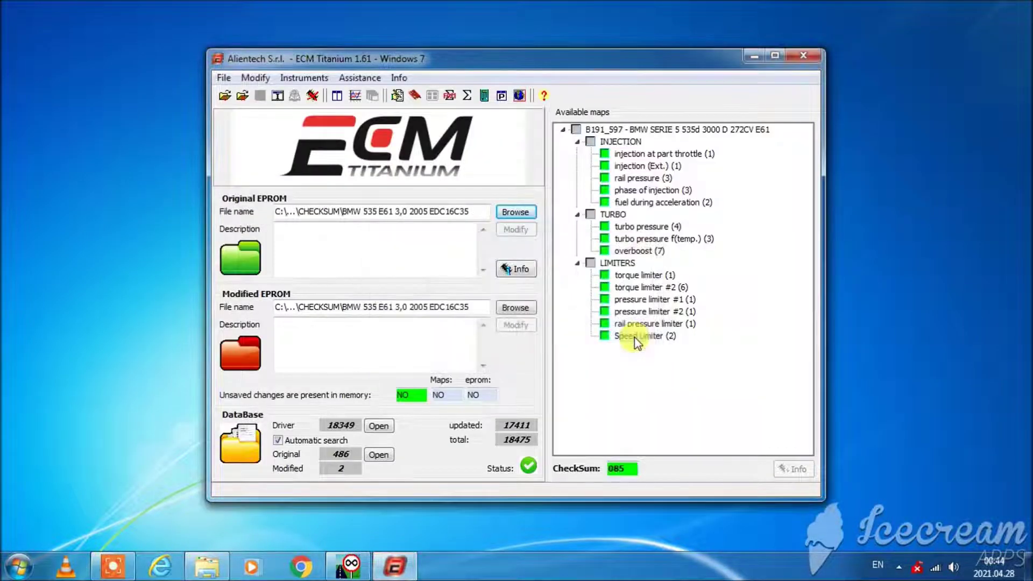
- Load BMW 535 E61 3,0 2005 EDC16C35 DPF OFF, followed by its CS OK version, as the modified file and check each for unsaved changes
click(523, 313)
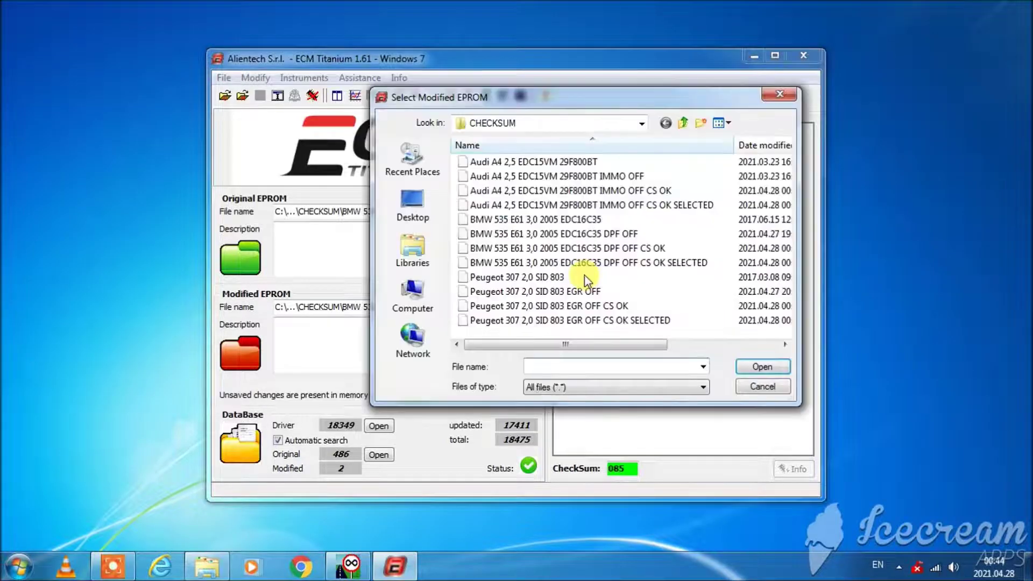
click(592, 234)
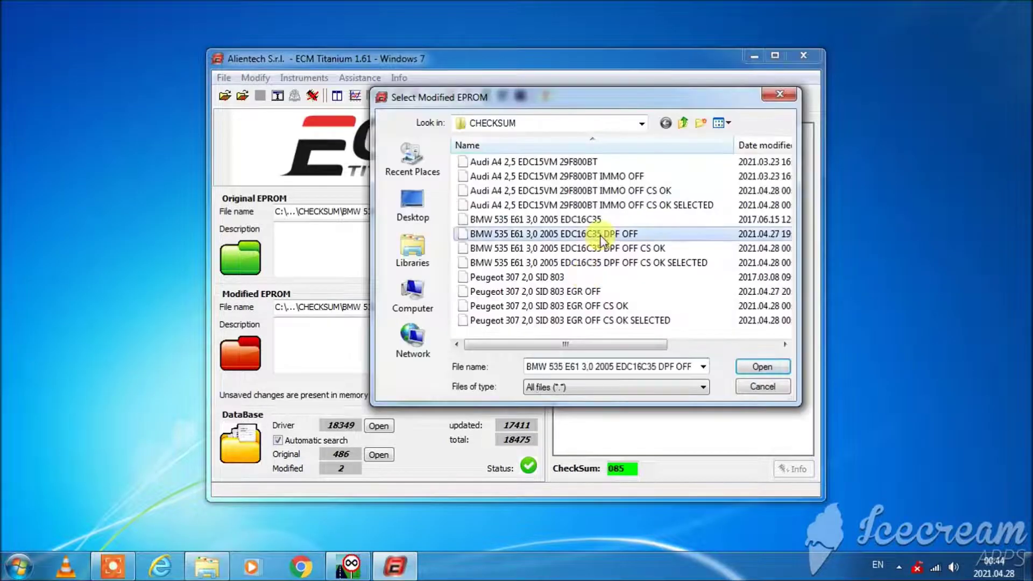
click(761, 368)
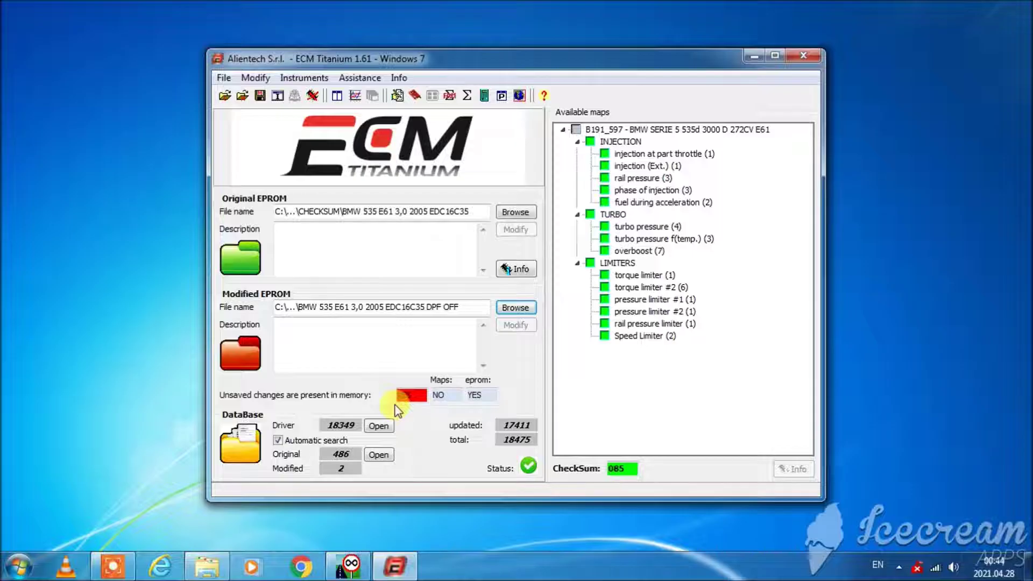
click(524, 309)
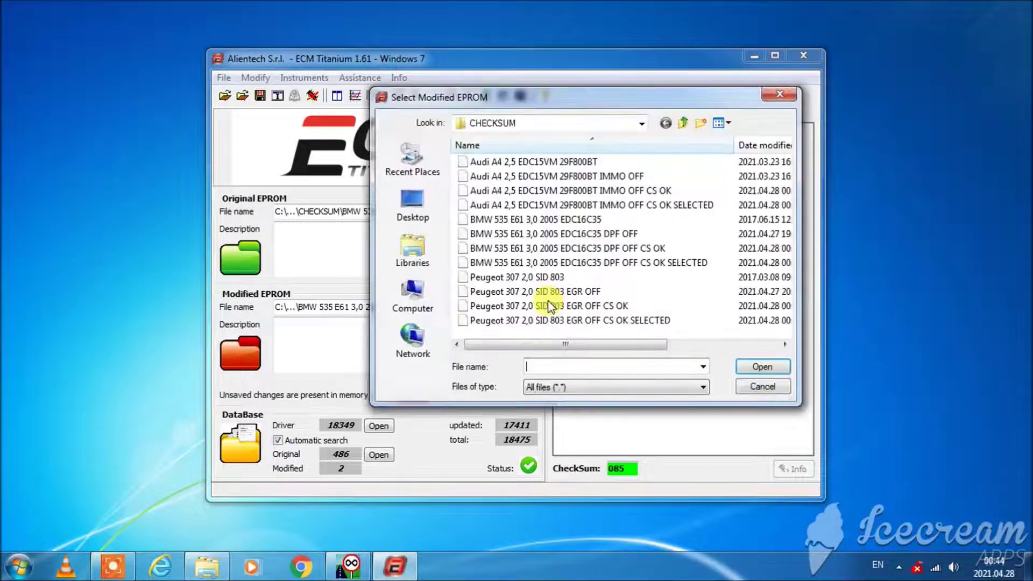
click(634, 248)
click(758, 370)
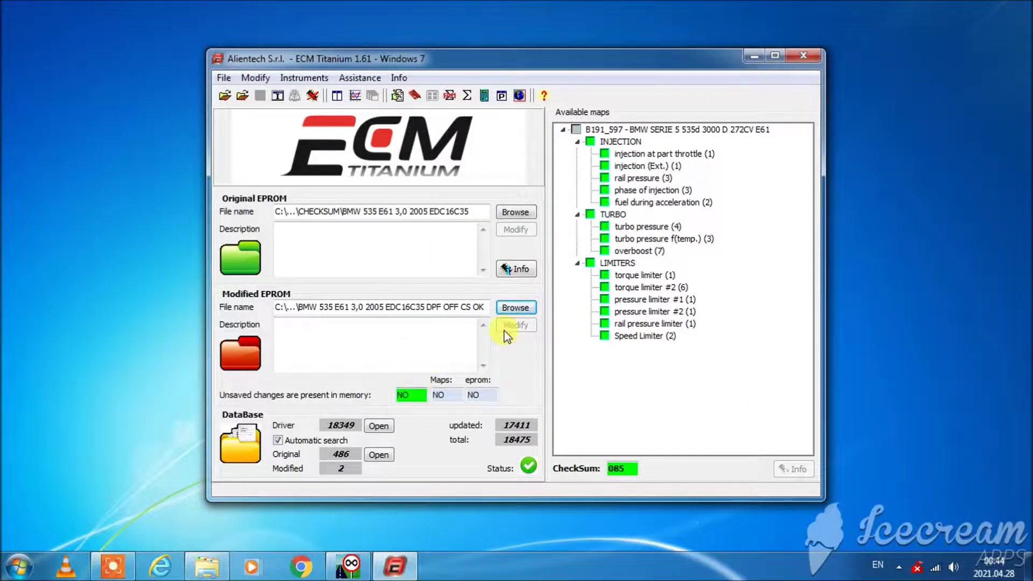
- Load BMW 535 E61 3,0 2005 EDC16C35 DPF OFF CS OK SELECTED as the modified file and check for unsaved changes
click(516, 308)
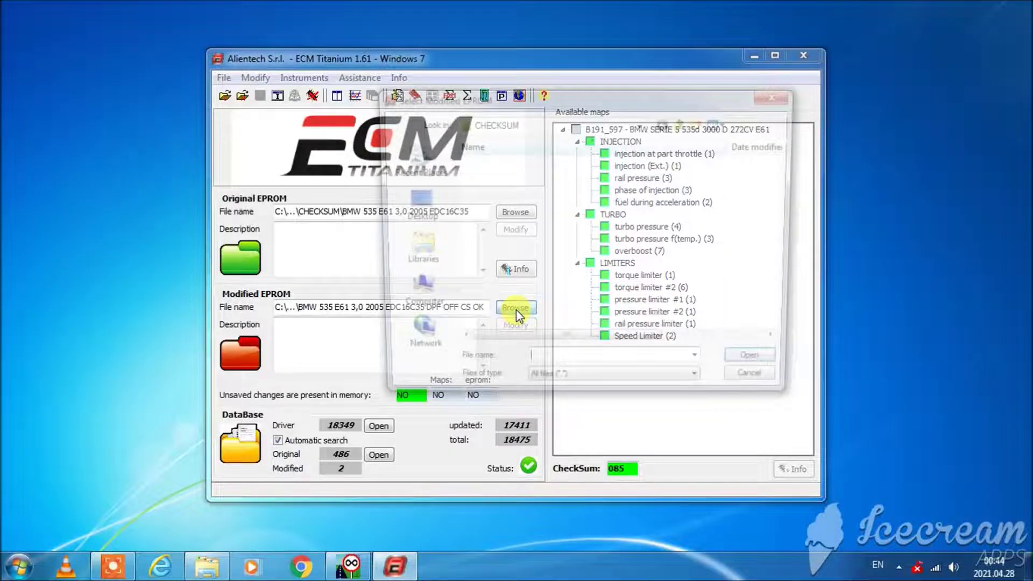
click(657, 263)
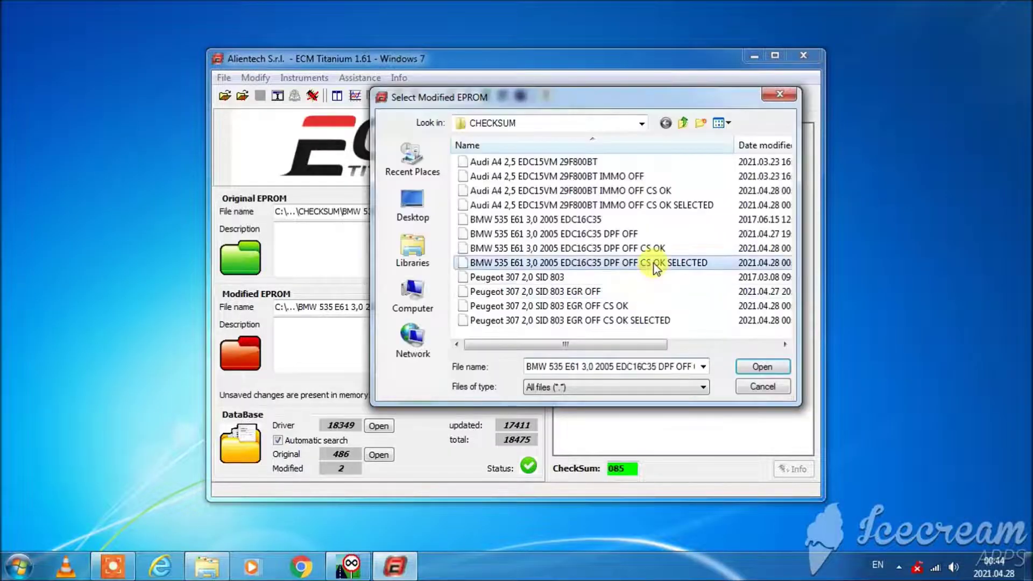
click(760, 368)
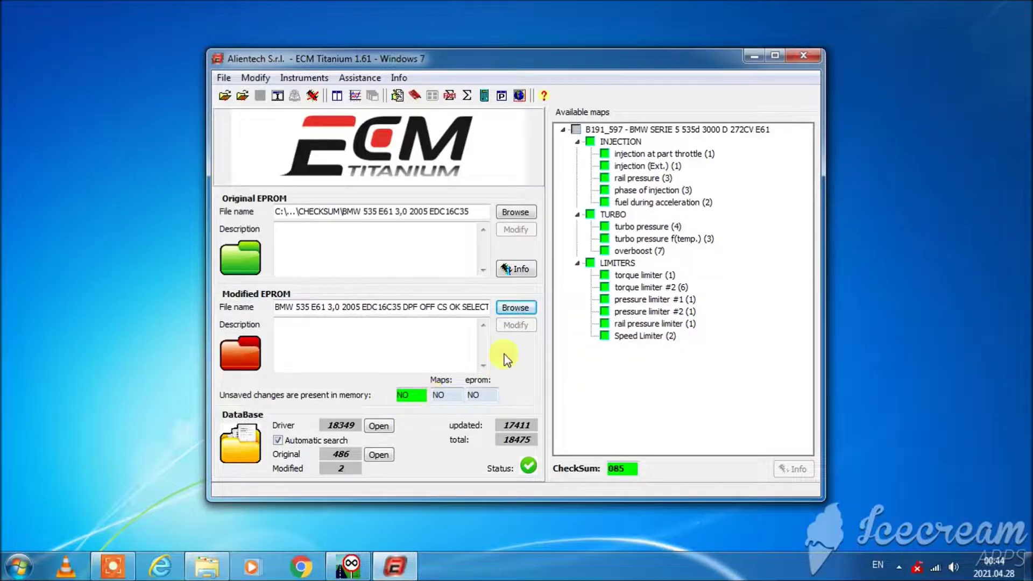
- Replace the data in memory with original file Peugeot 307 2,0 SID 803, accept driver 307_6B77 and decline saving the original into the database
click(512, 212)
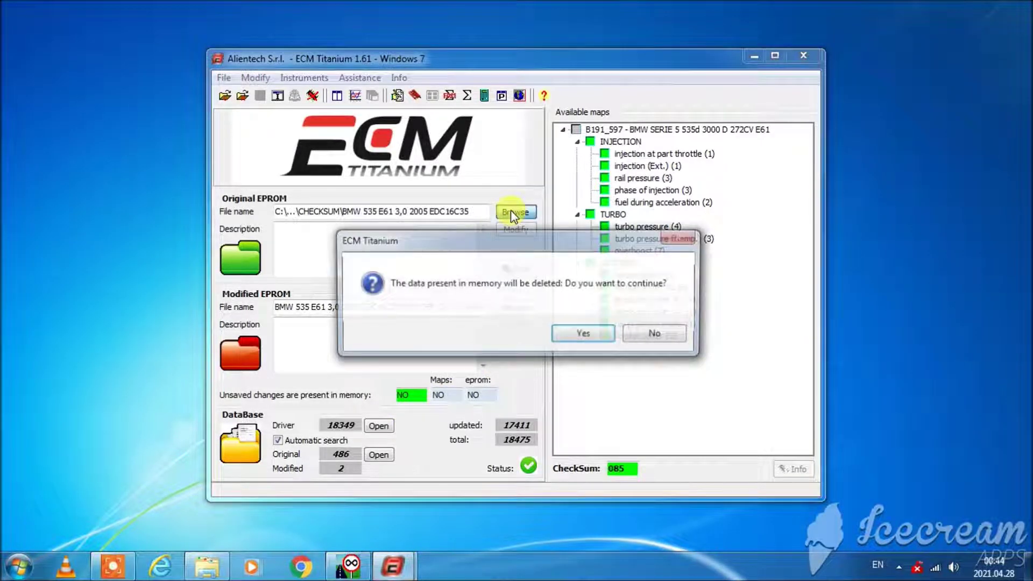
click(584, 335)
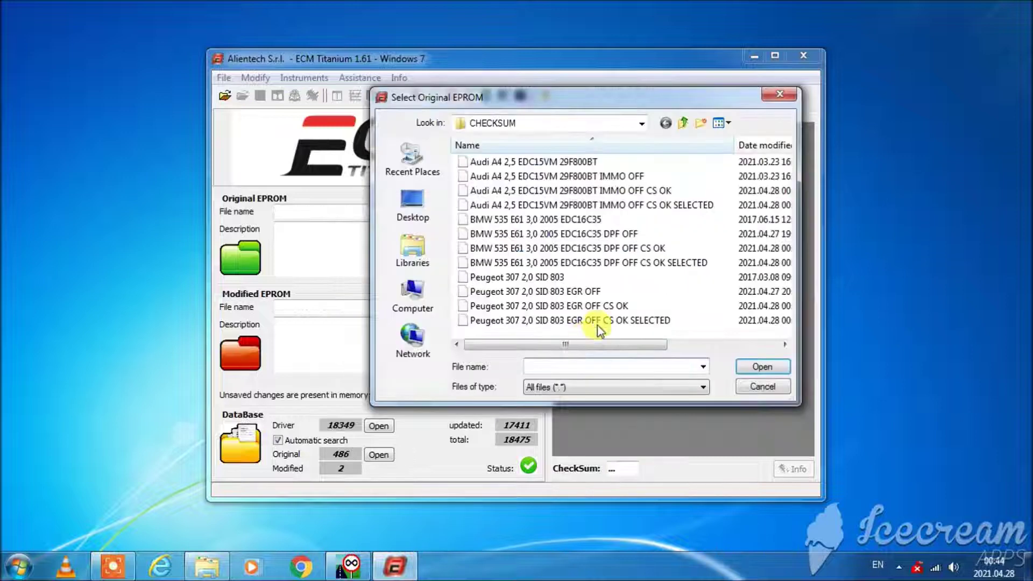
click(547, 278)
click(766, 368)
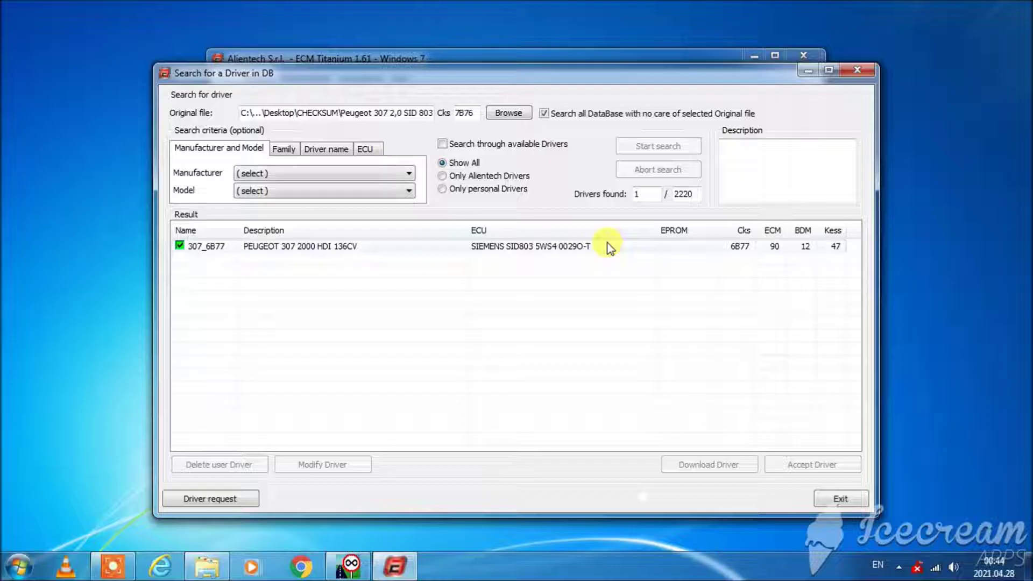
click(606, 248)
click(810, 470)
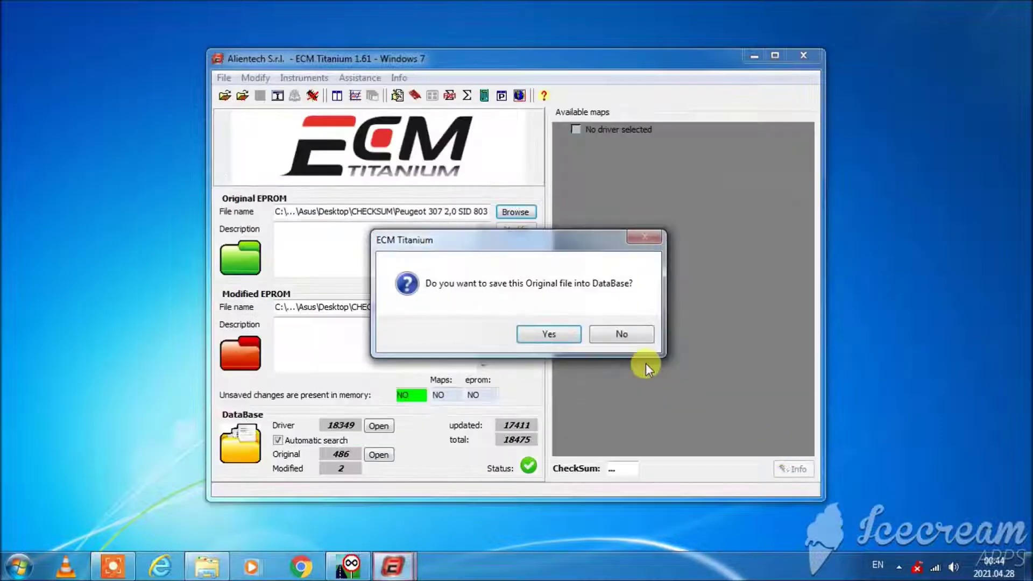
click(623, 336)
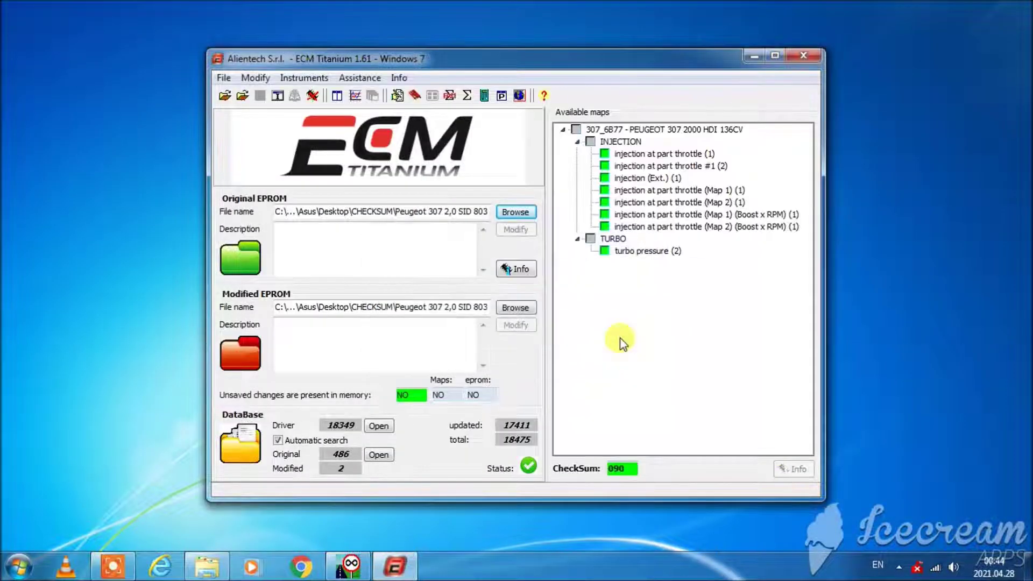
- Load Peugeot 307 2,0 SID 803 EGR OFF, followed by its CS OK version, as the modified file and check each for unsaved changes
click(515, 307)
click(535, 292)
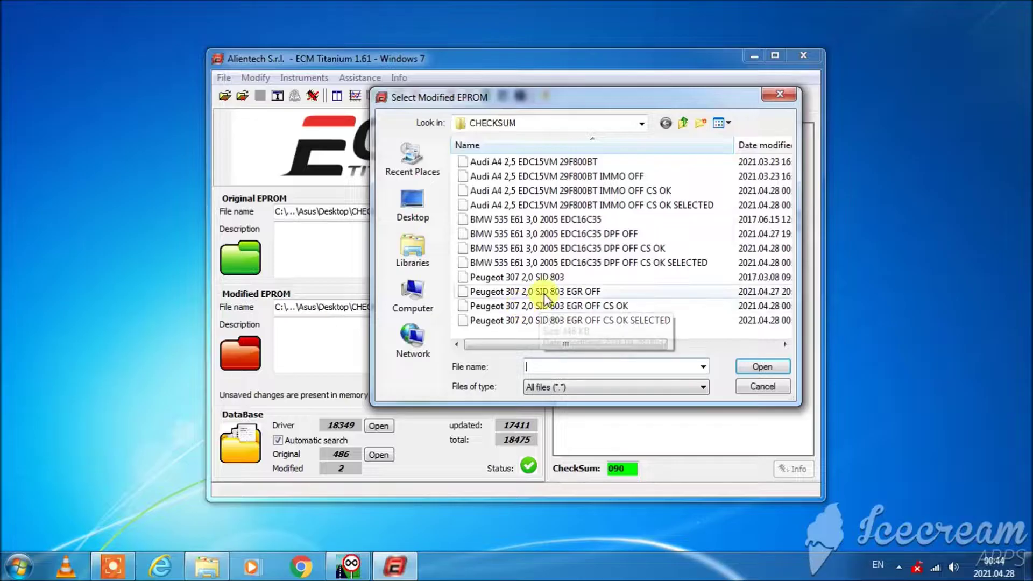
click(748, 366)
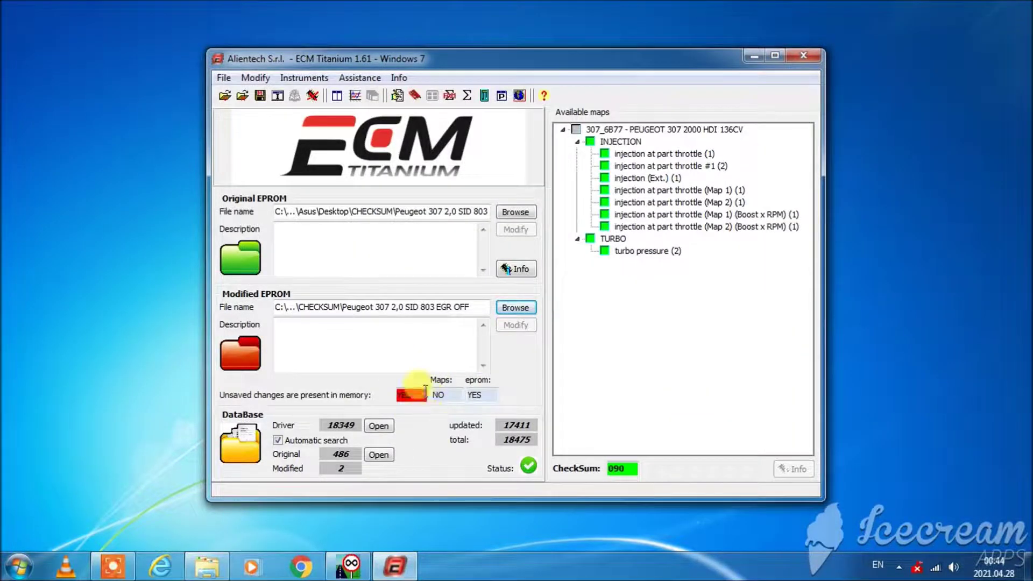
click(515, 308)
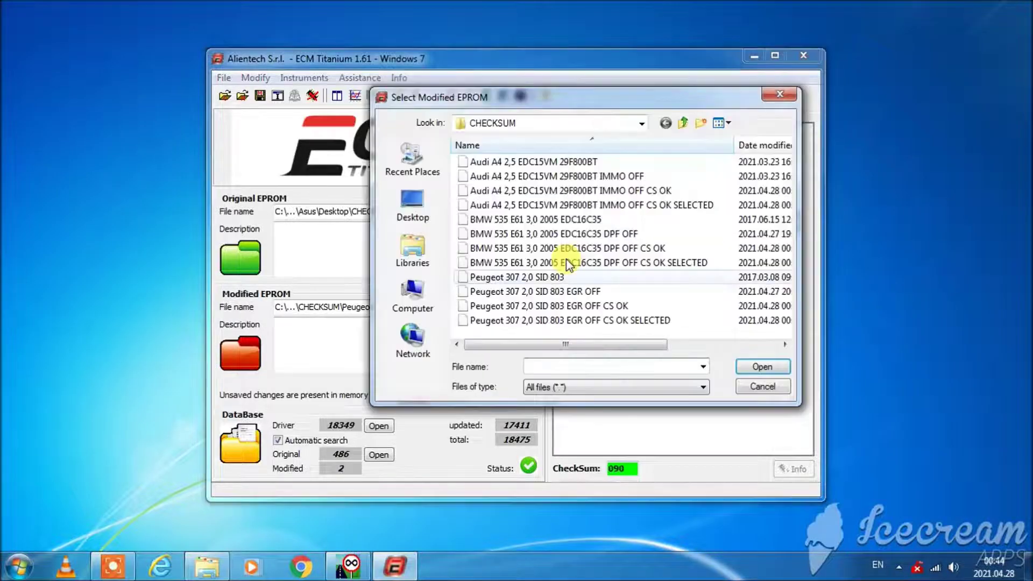
click(571, 308)
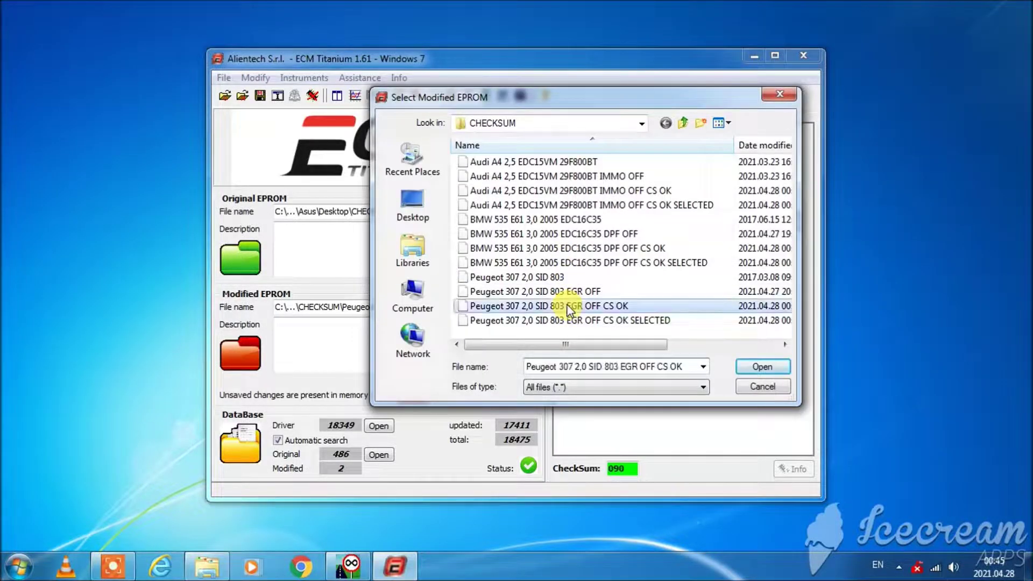
click(761, 368)
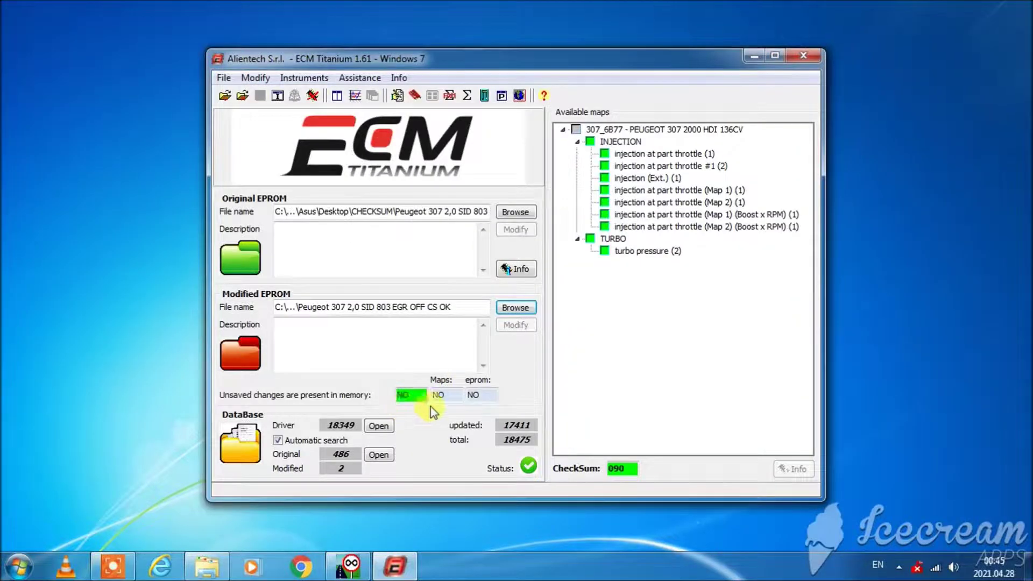
- Load Peugeot 307 2,0 SID 803 EGR OFF CS OK SELECTED as the modified file, check for unsaved changes and close the program
click(508, 309)
click(651, 321)
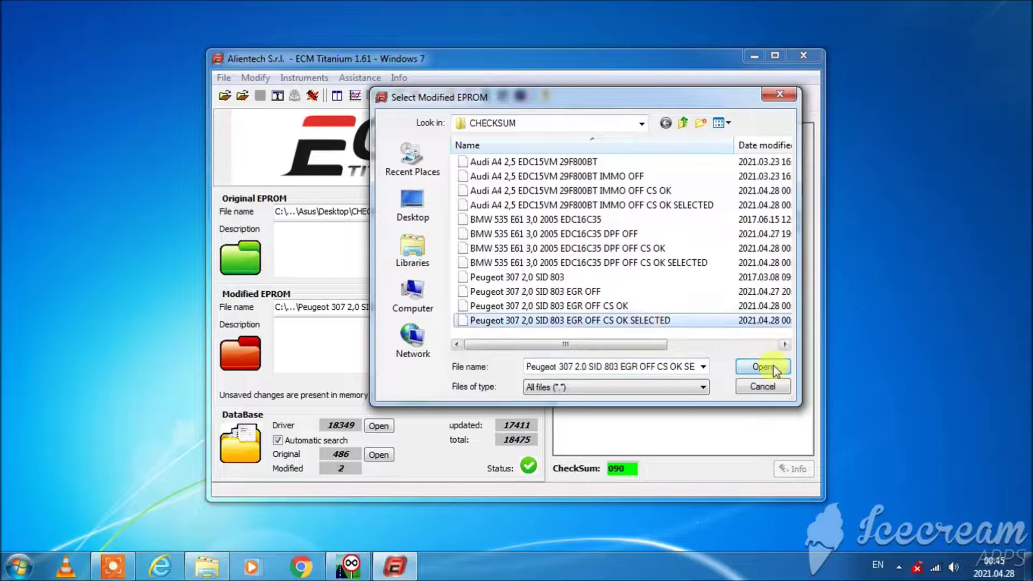
click(762, 368)
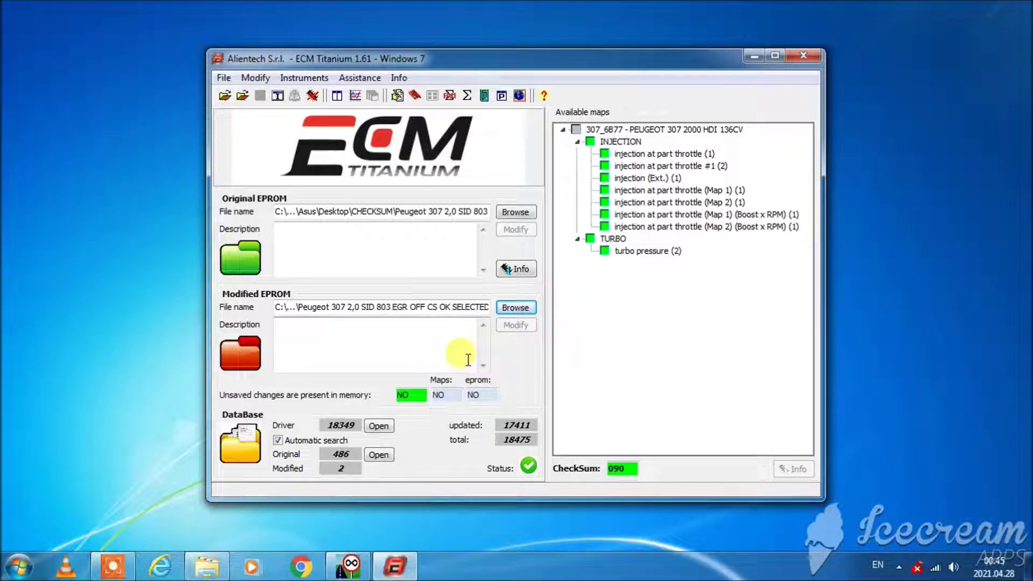
click(809, 55)
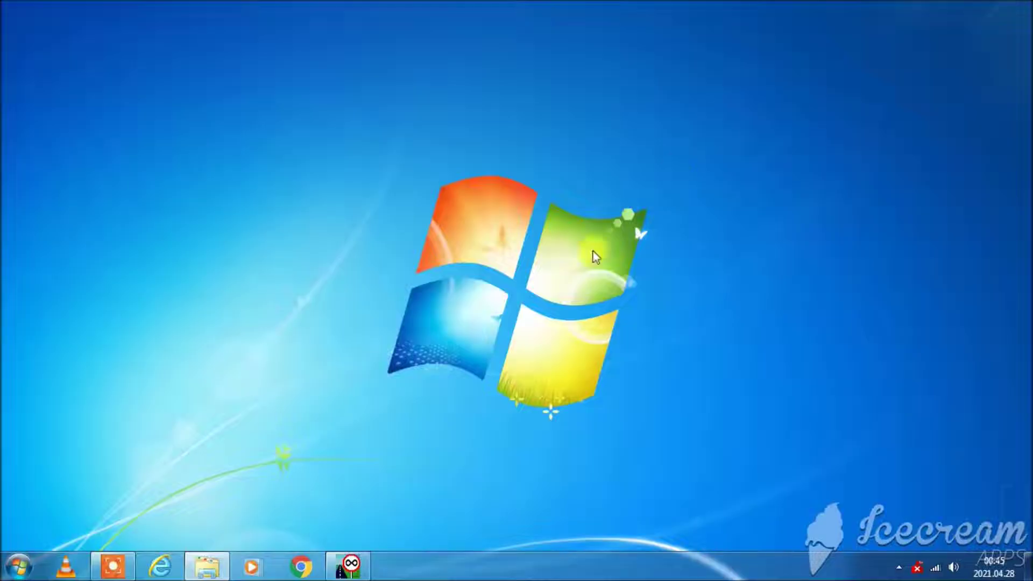
click(120, 569)
click(645, 544)
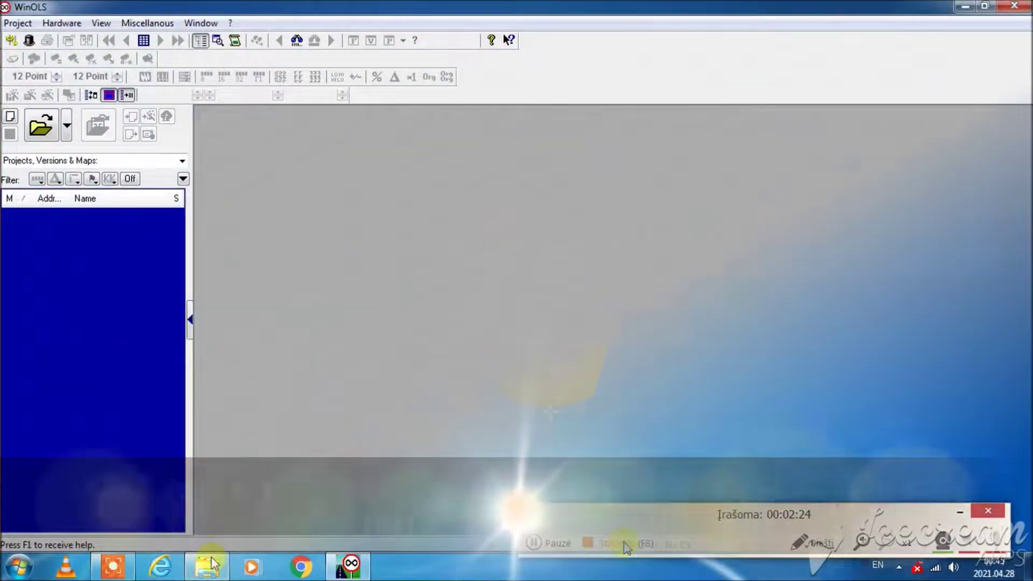
- Import Audi A4 2,5 EDC15VM 29F800BT IMMO OFF from the CHECKSUM folder into WinOLS, ignoring similar projects, and check its checksums
click(209, 565)
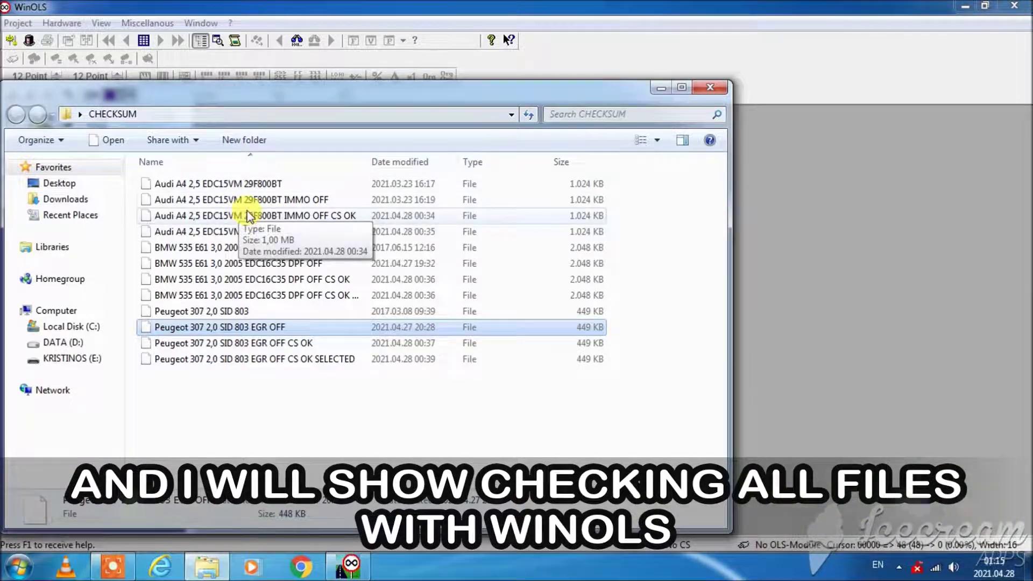
drag(249, 204, 868, 269)
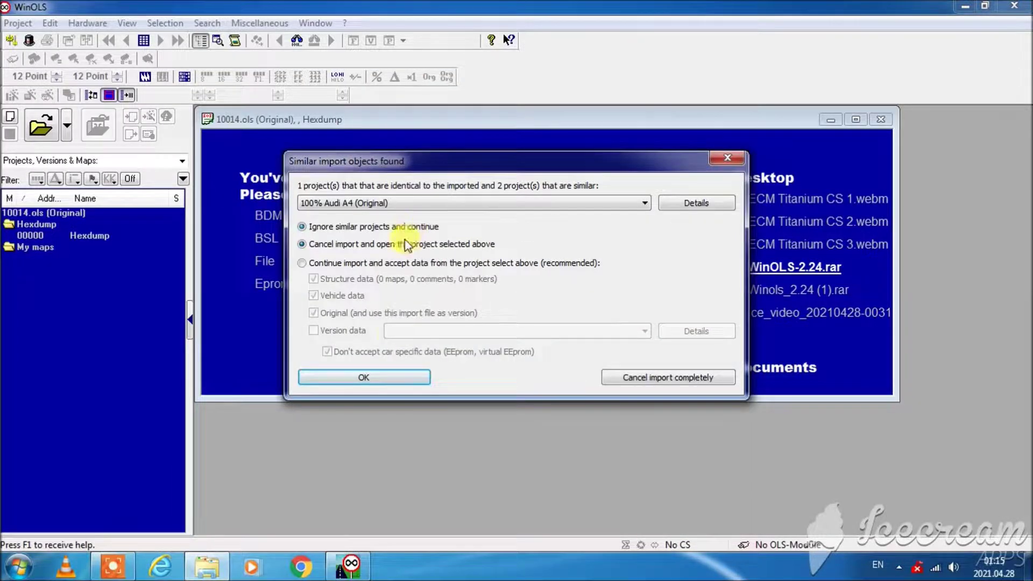
click(389, 376)
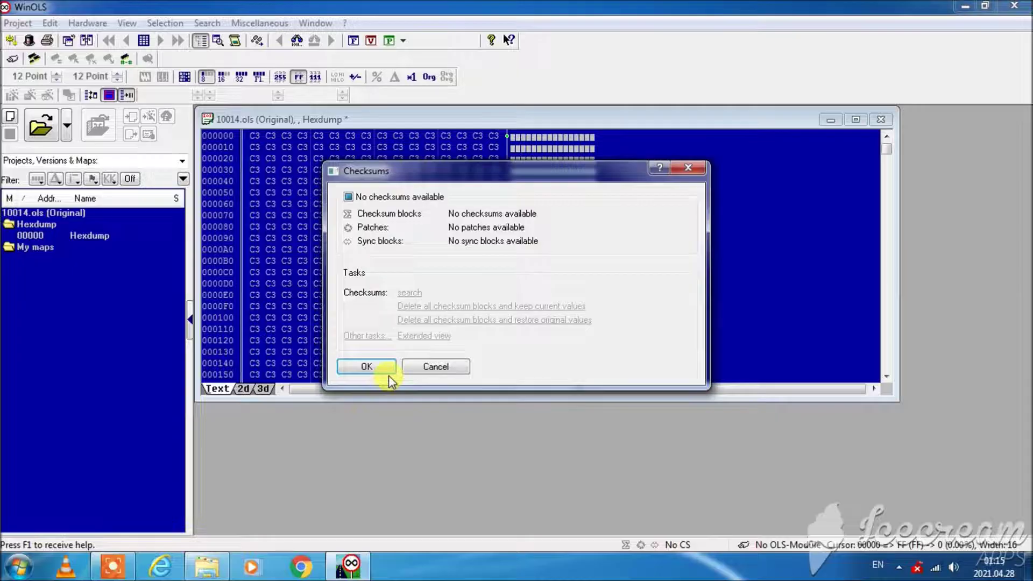
click(386, 373)
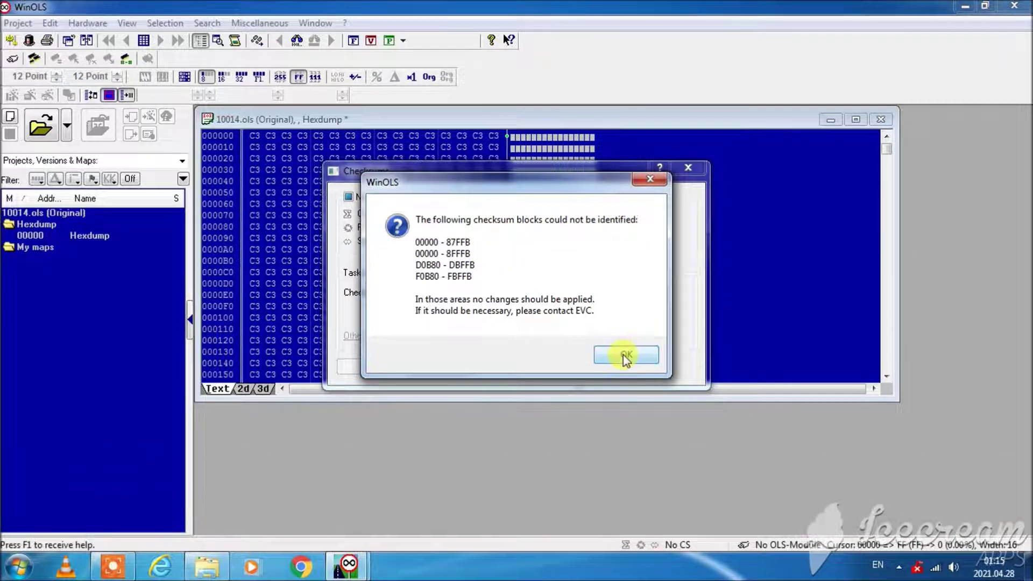
click(624, 354)
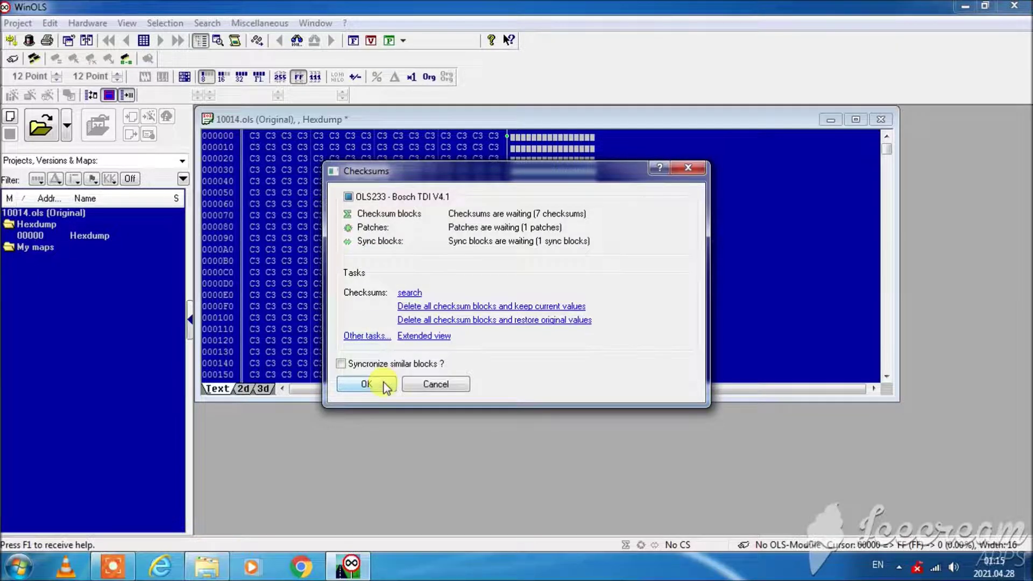
- Cancel the checksum processing and project properties, and close the Audi A4 IMMO OFF project without saving
click(408, 386)
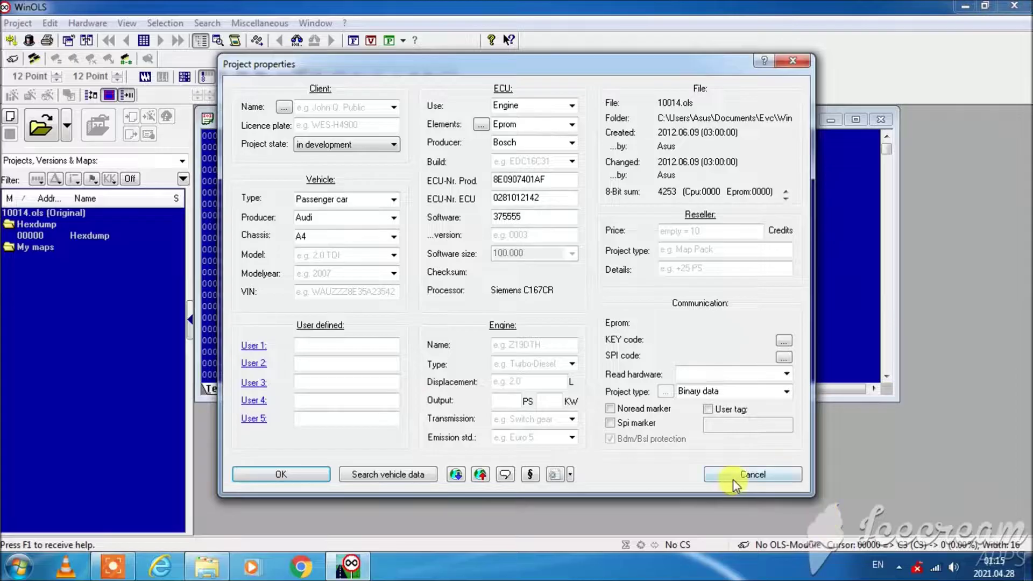
click(736, 475)
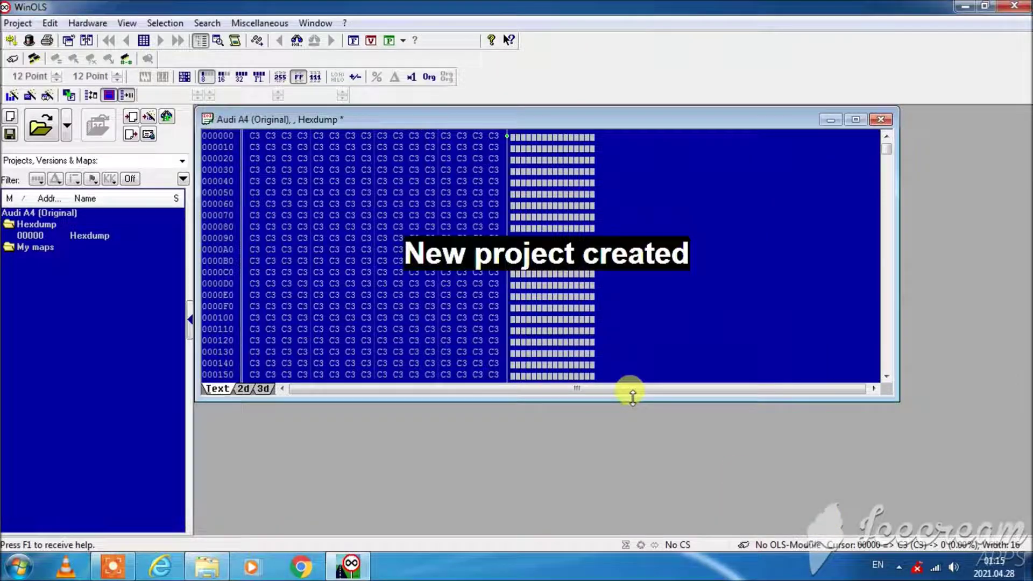
click(877, 120)
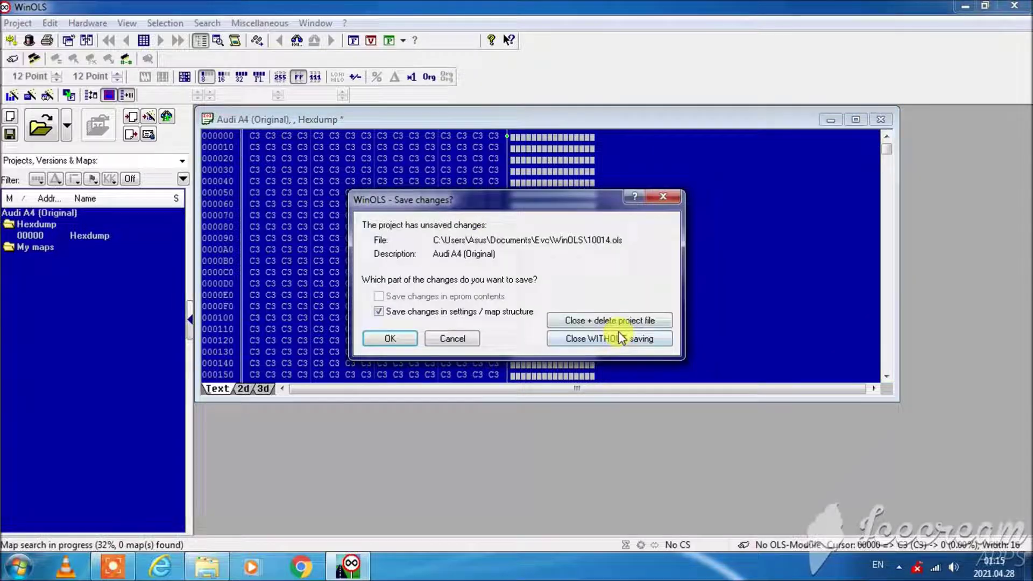
click(619, 340)
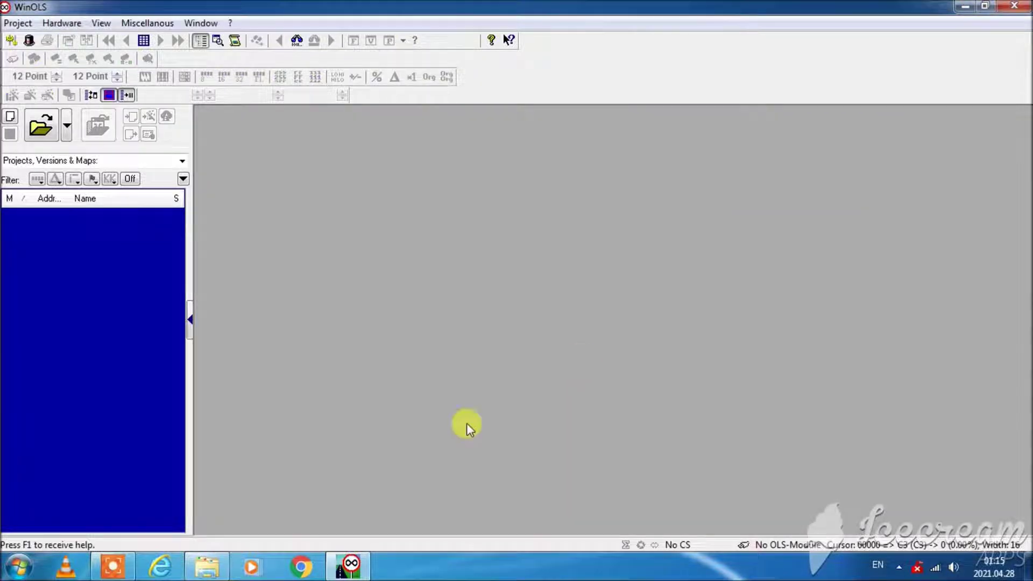
- Import Audi A4 2,5 EDC15VM 29F800BT IMMO OFF CS OK as a new project, ignoring similar projects, and check its checksums
click(206, 566)
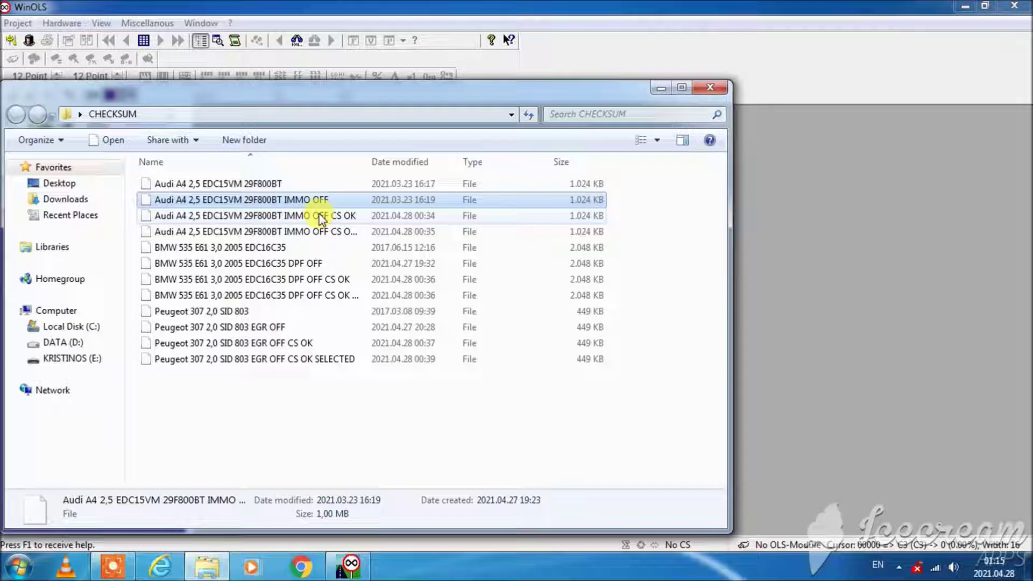
drag(368, 161, 430, 164)
drag(340, 215, 782, 240)
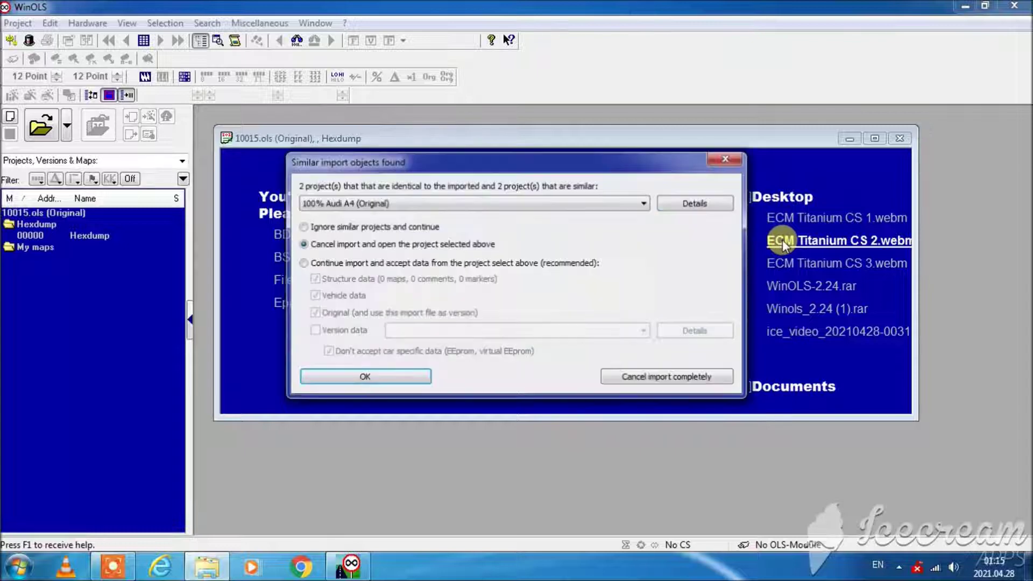
click(401, 230)
click(406, 376)
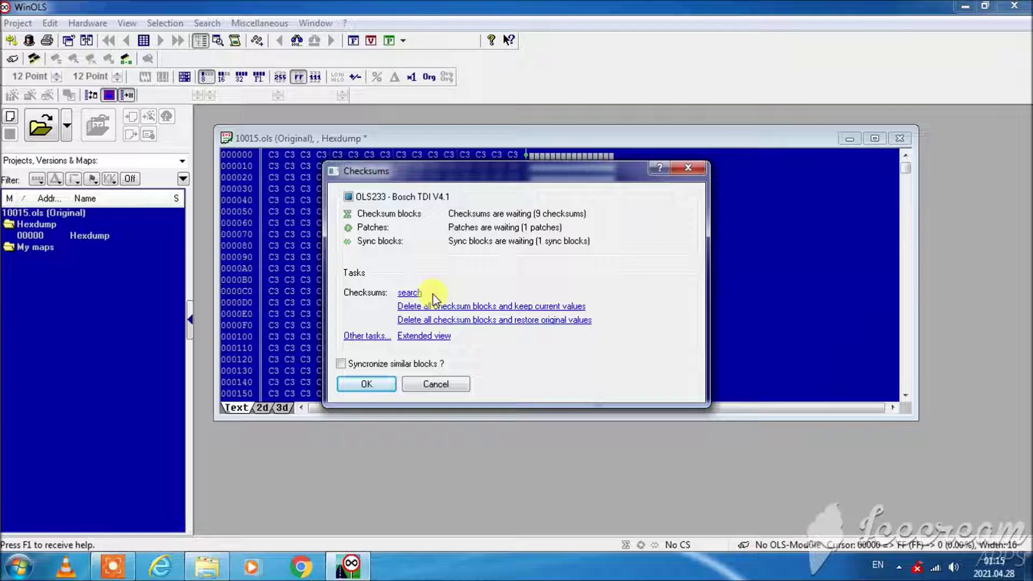
- Accept the checksums of the Audi A4 IMMO OFF CS OK project, skip its properties and close it without saving
click(385, 384)
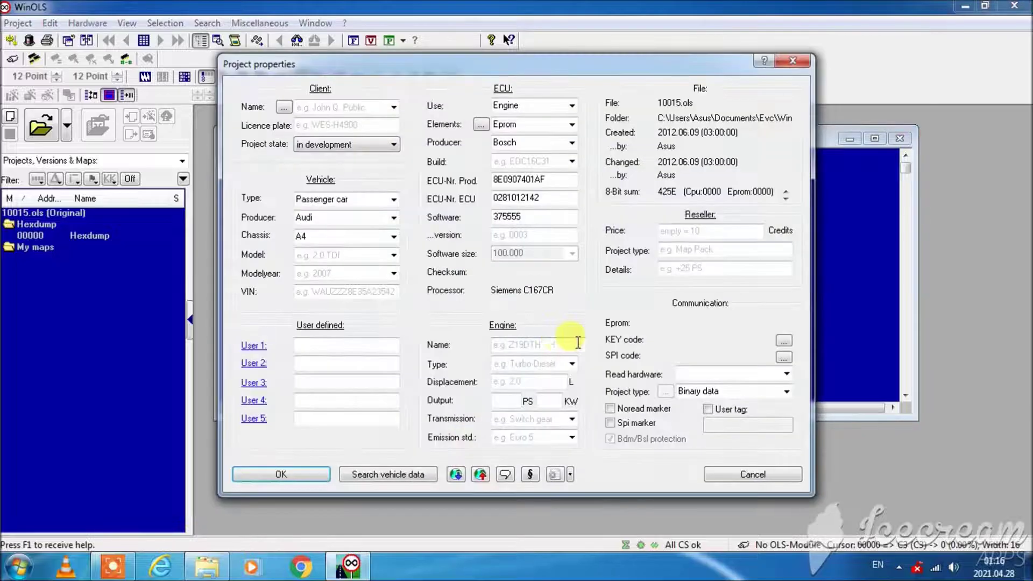
click(747, 475)
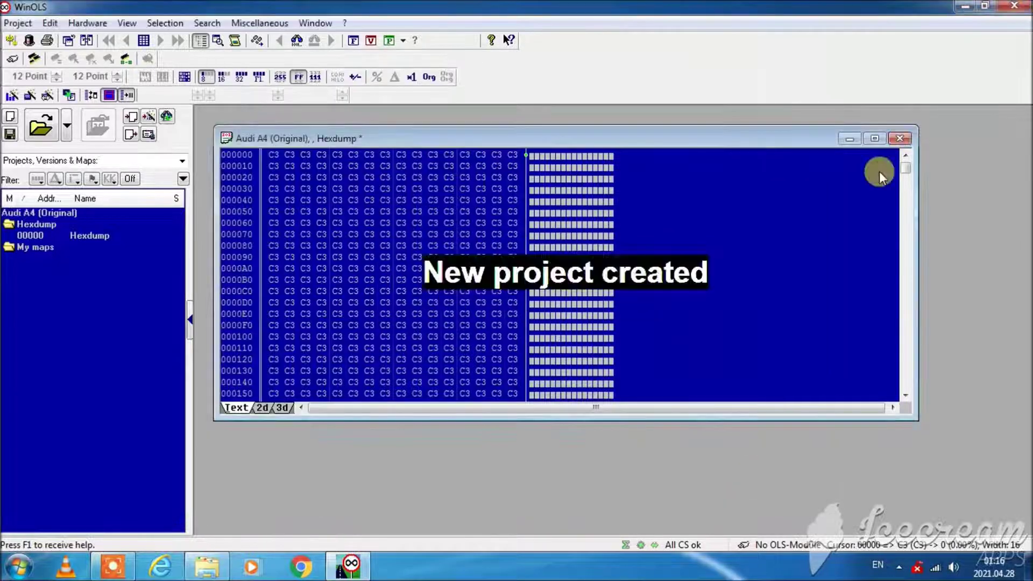
click(899, 138)
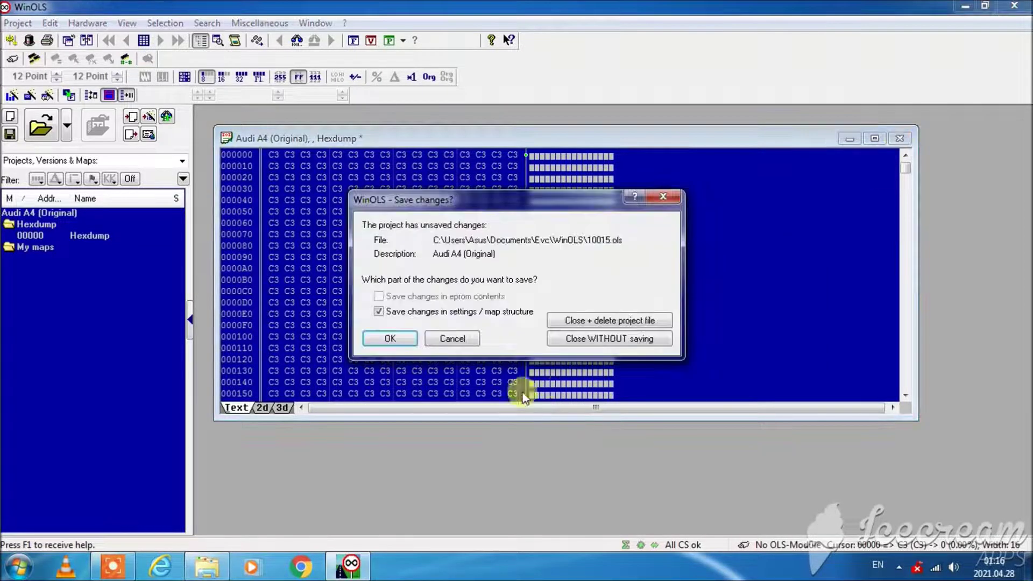
click(560, 338)
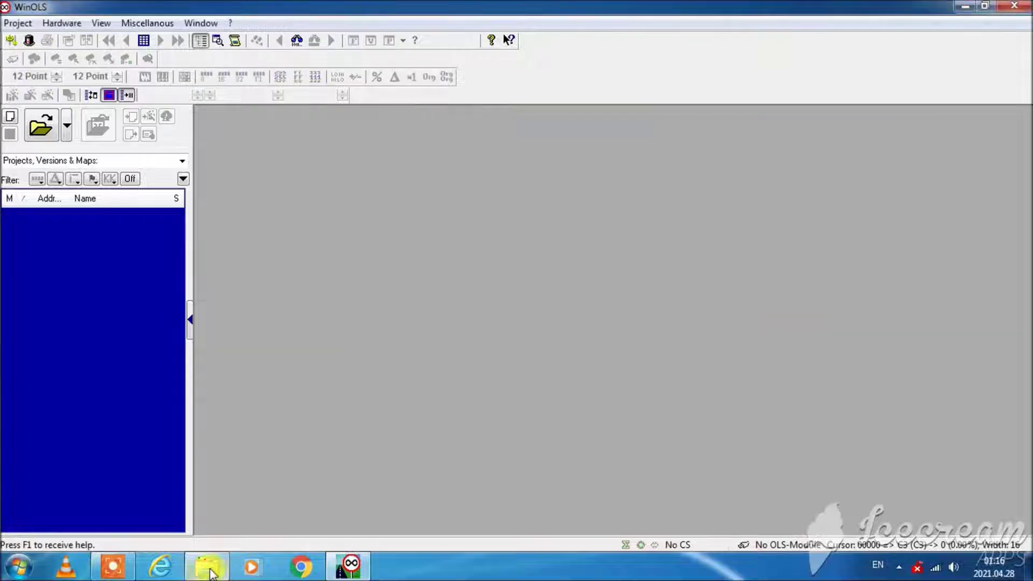
- Import Audi A4 2,5 EDC15VM 29F800BT IMMO OFF CS OK SELECTED as a new project, ignoring similar projects, and check its checksums
click(207, 566)
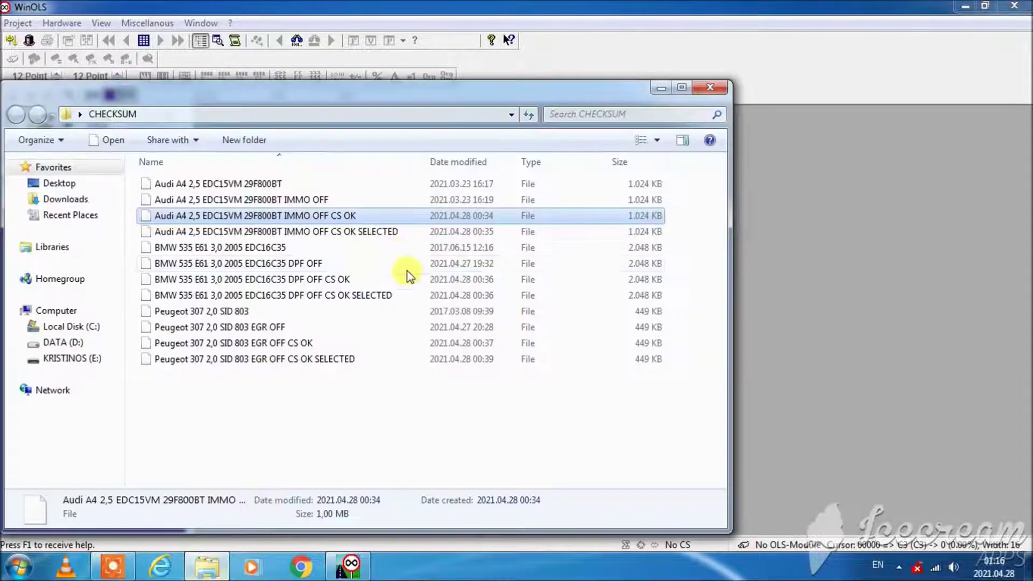
click(371, 232)
drag(370, 230, 792, 247)
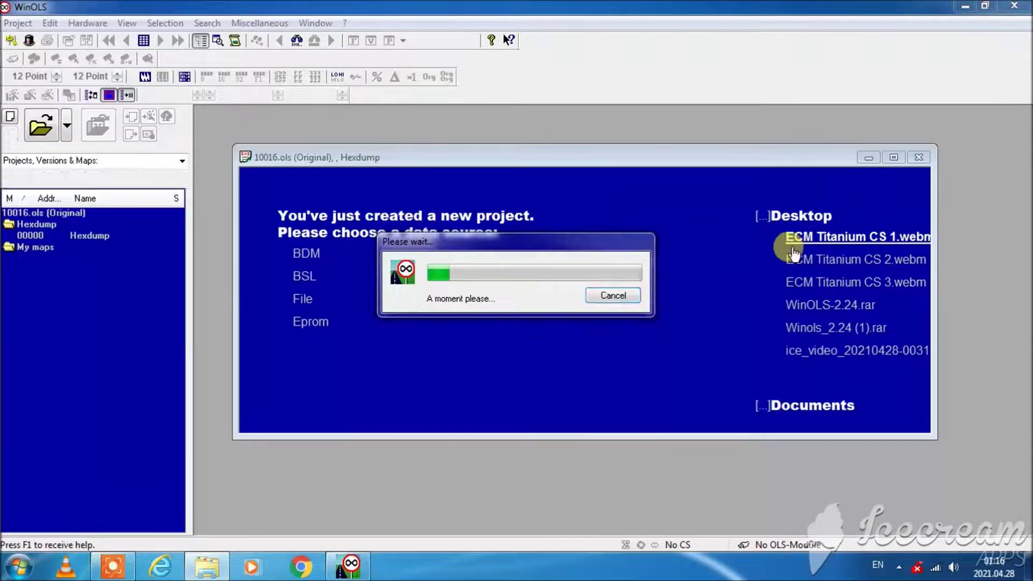
click(340, 229)
click(364, 378)
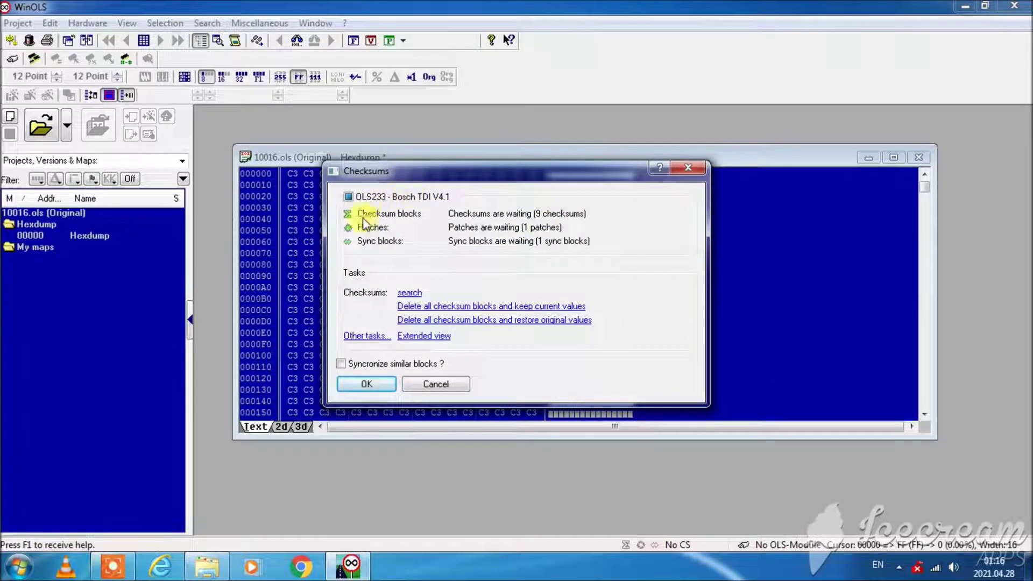
- Accept the checksums of the Audi A4 CS OK SELECTED project, skip its properties and close it without saving
click(369, 386)
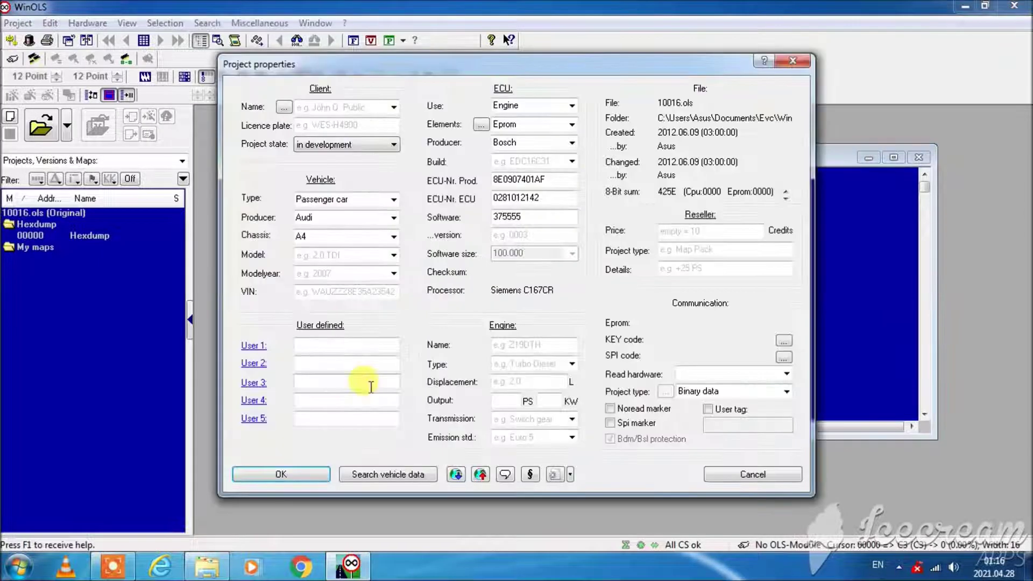
click(753, 475)
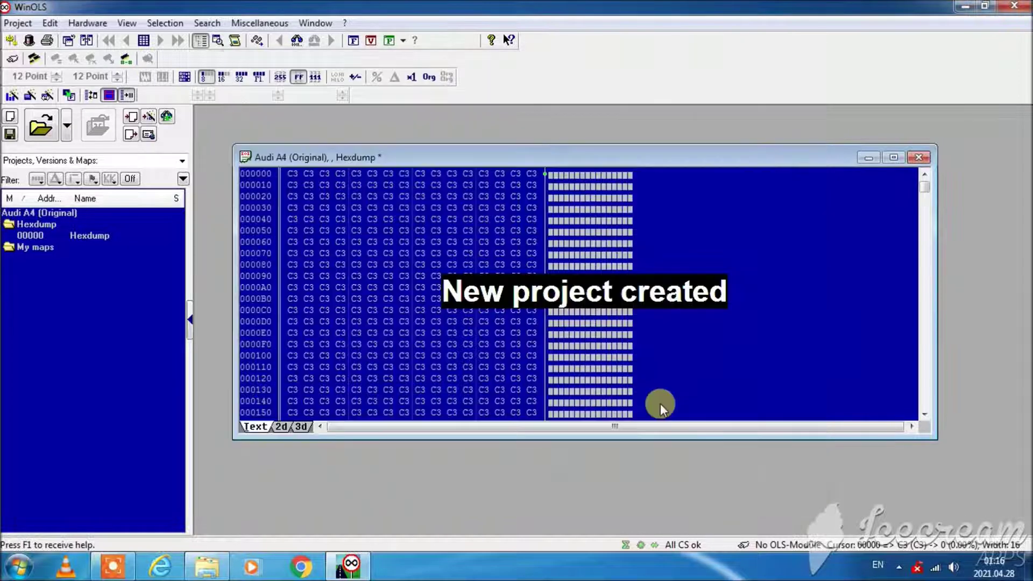
click(917, 158)
click(587, 344)
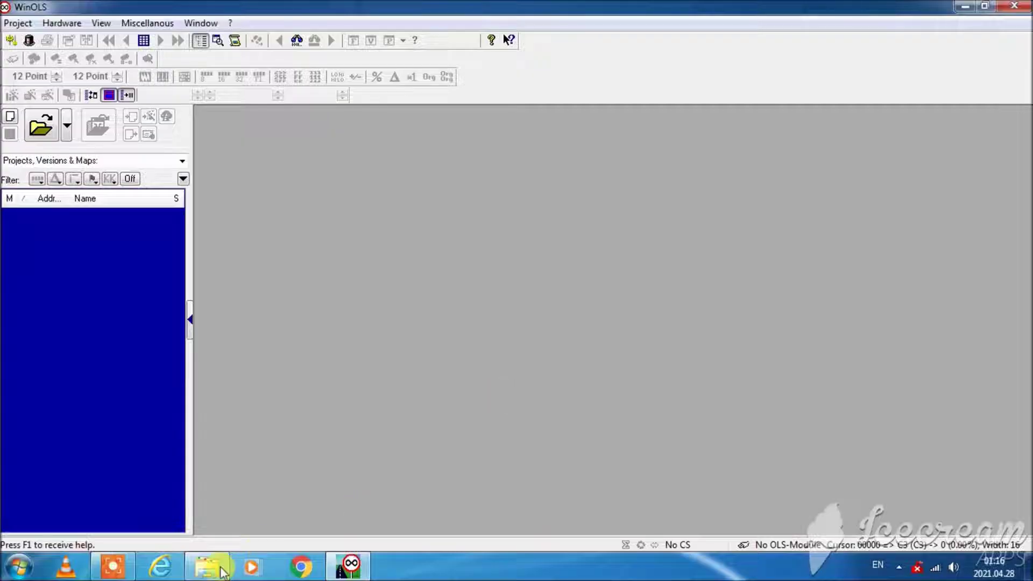
- Import BMW 535 E61 3,0 2005 EDC16C35 DPF OFF as a new project, ignoring similar projects, and check its checksums
click(221, 570)
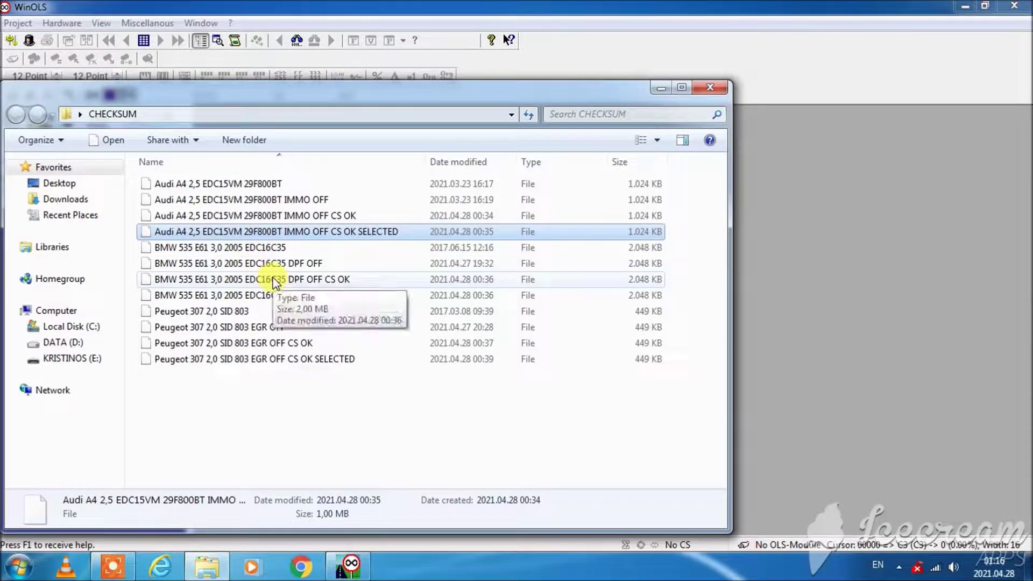
drag(272, 263, 770, 267)
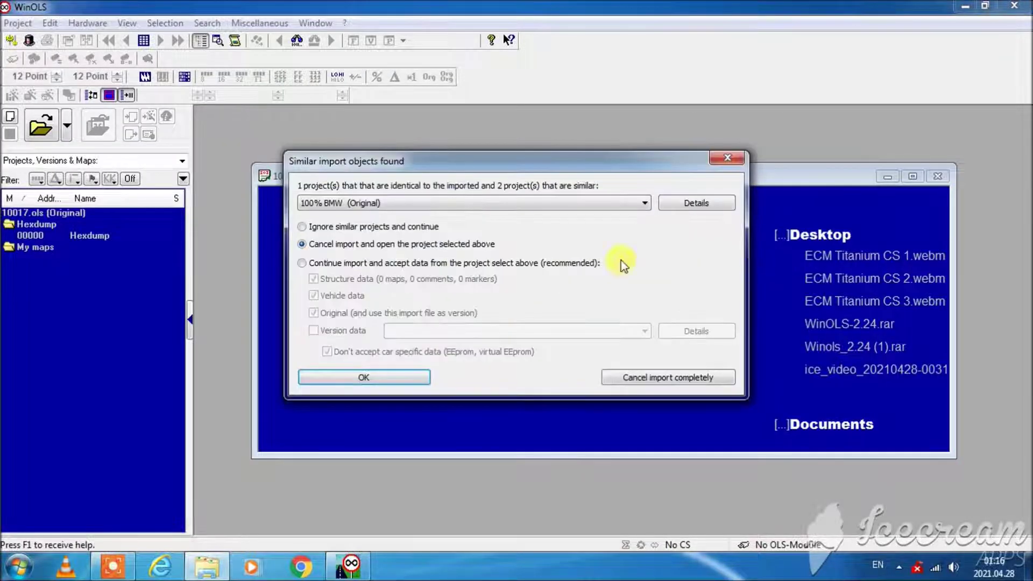
click(387, 236)
click(387, 377)
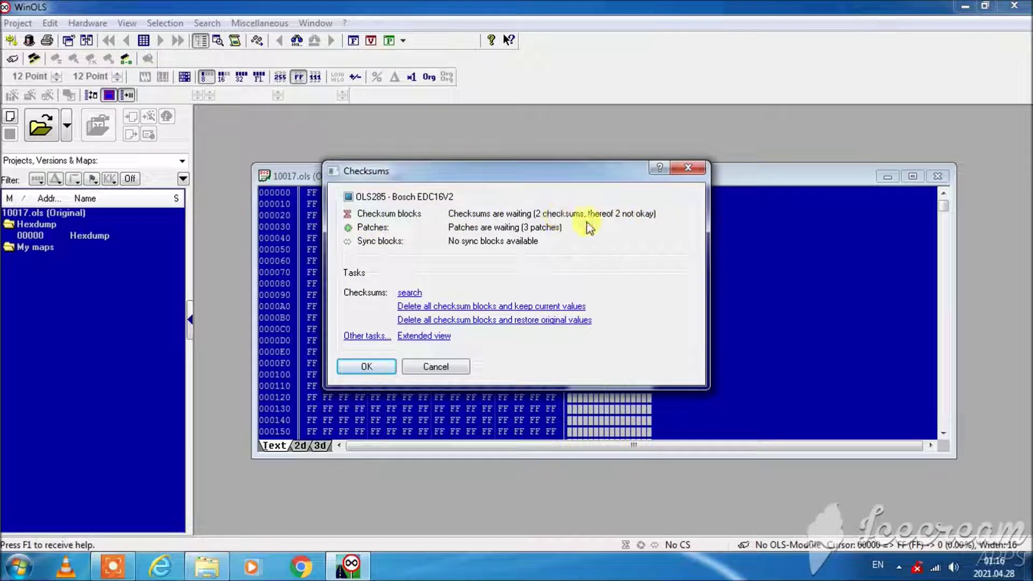
- Cancel the checksum processing and project properties, and close the BMW DPF OFF project without saving
click(436, 368)
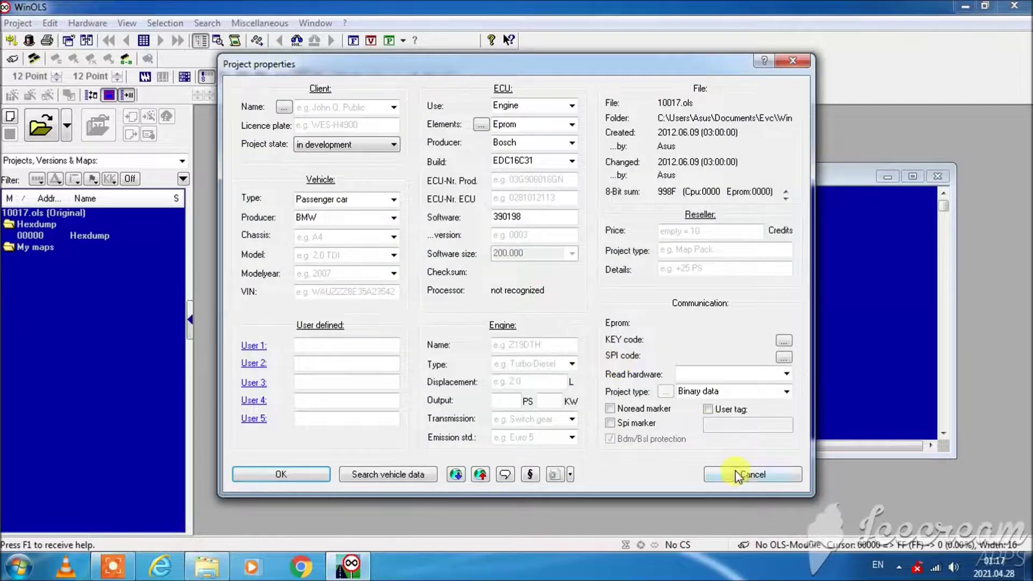
click(738, 475)
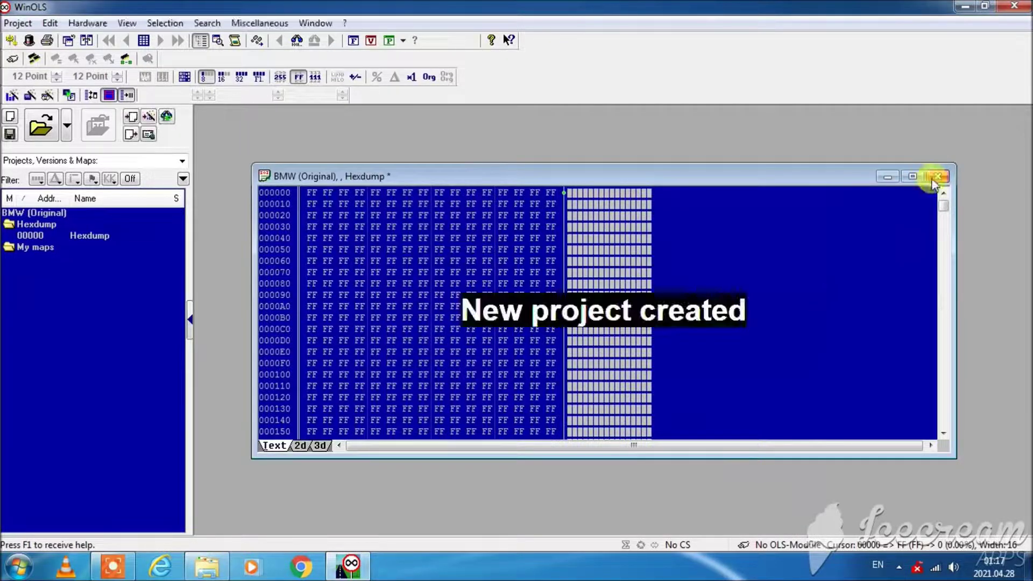
click(936, 178)
click(612, 340)
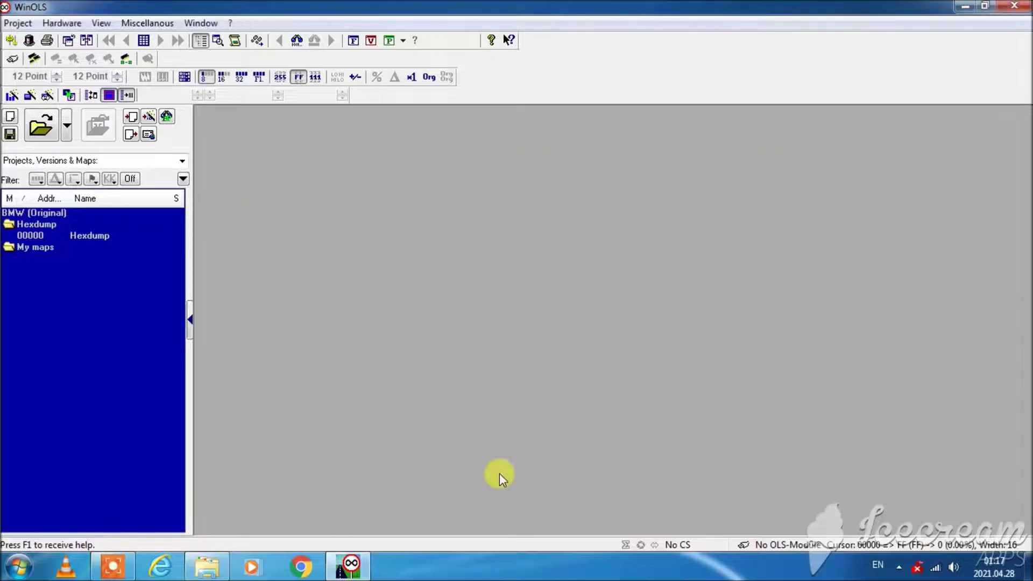
- Import BMW 535 E61 3,0 2005 EDC16C35 DPF OFF CS OK as a new project, ignoring similar projects, and check its checksums
click(207, 562)
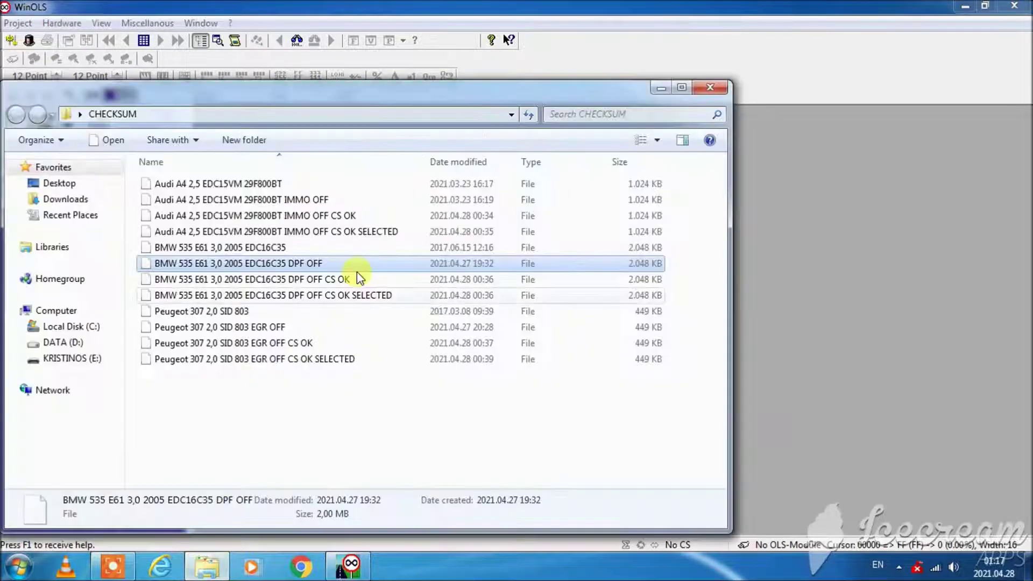
drag(326, 284, 783, 282)
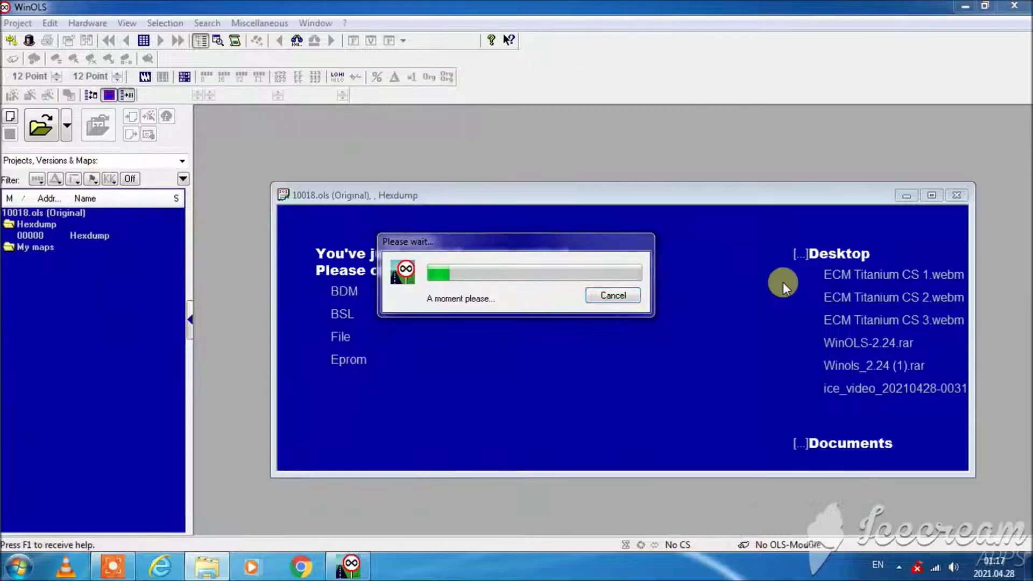
click(422, 230)
click(390, 382)
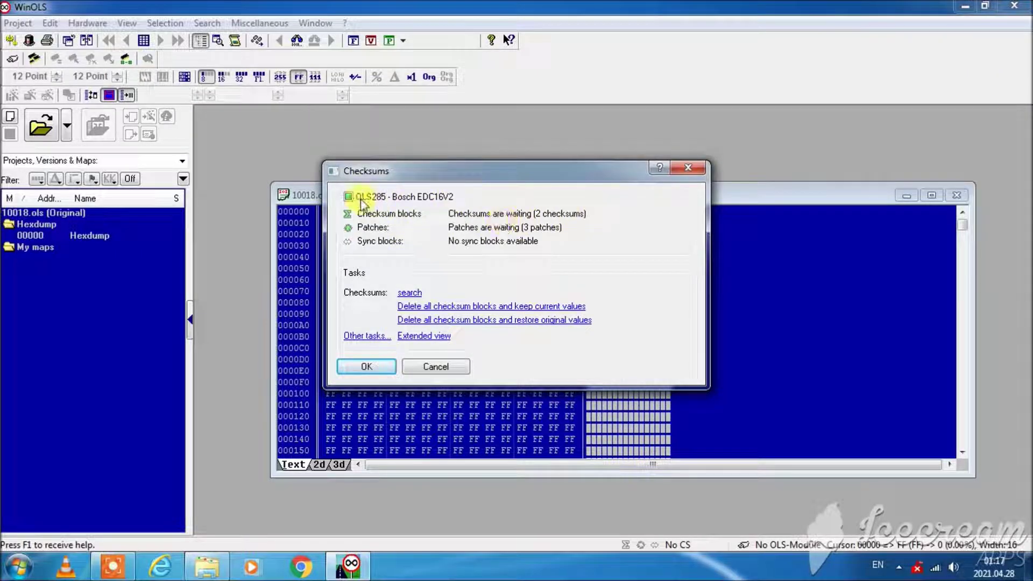
- Accept the checksums of the BMW DPF OFF CS OK project, skip its properties and close it without saving
click(366, 367)
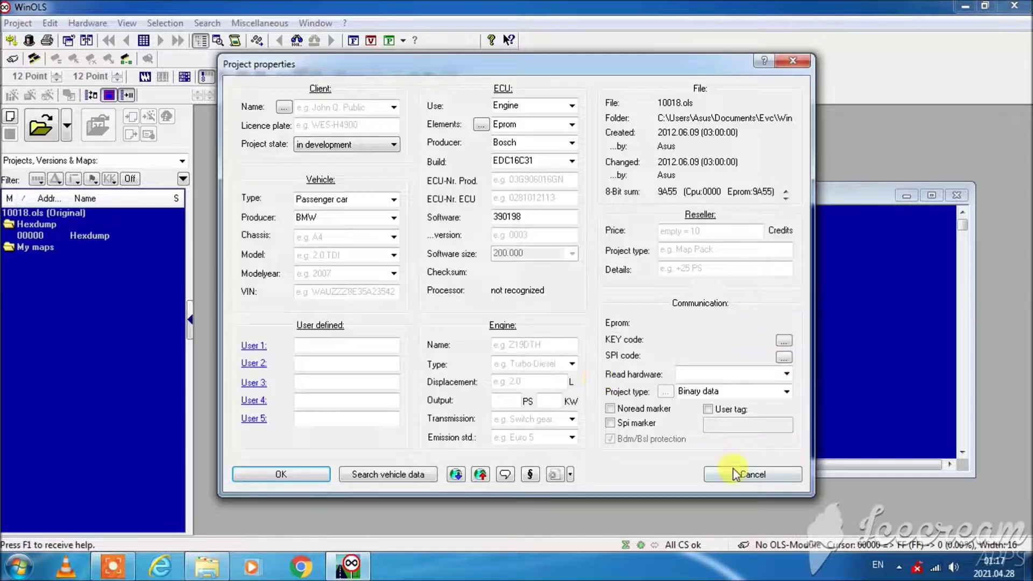
click(735, 475)
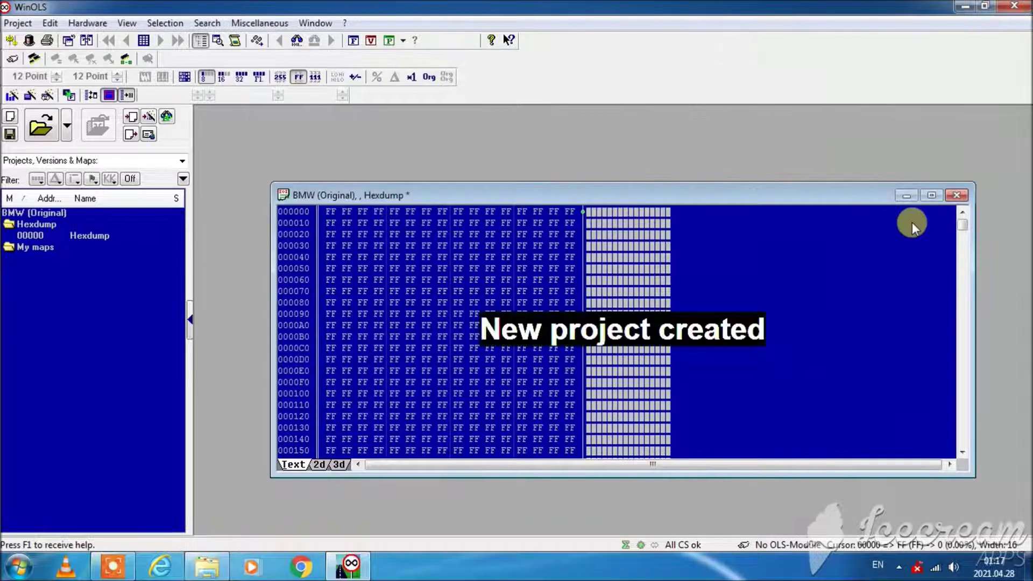
click(957, 196)
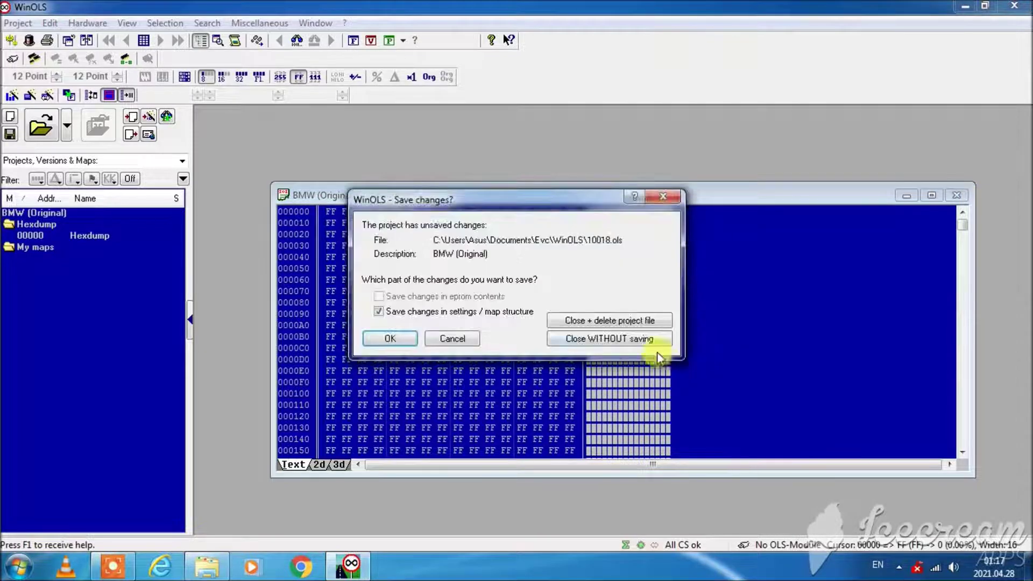
click(639, 339)
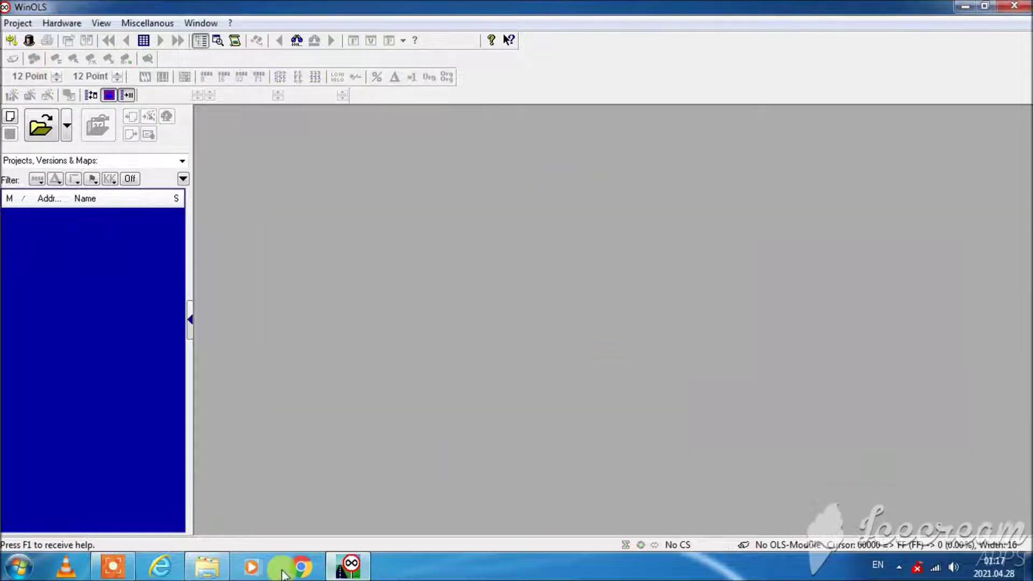
- Import BMW 535 E61 3,0 2005 EDC16C35 DPF OFF CS OK SELECTED as a new project, ignoring similar projects, and check its checksums
mouse_move(207, 566)
click(202, 482)
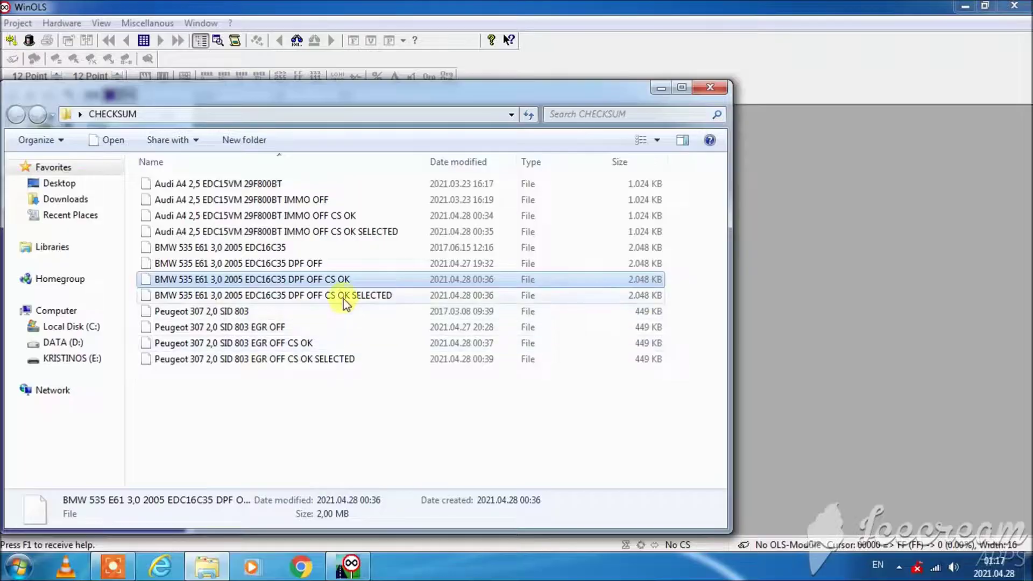
click(425, 302)
drag(425, 301, 805, 272)
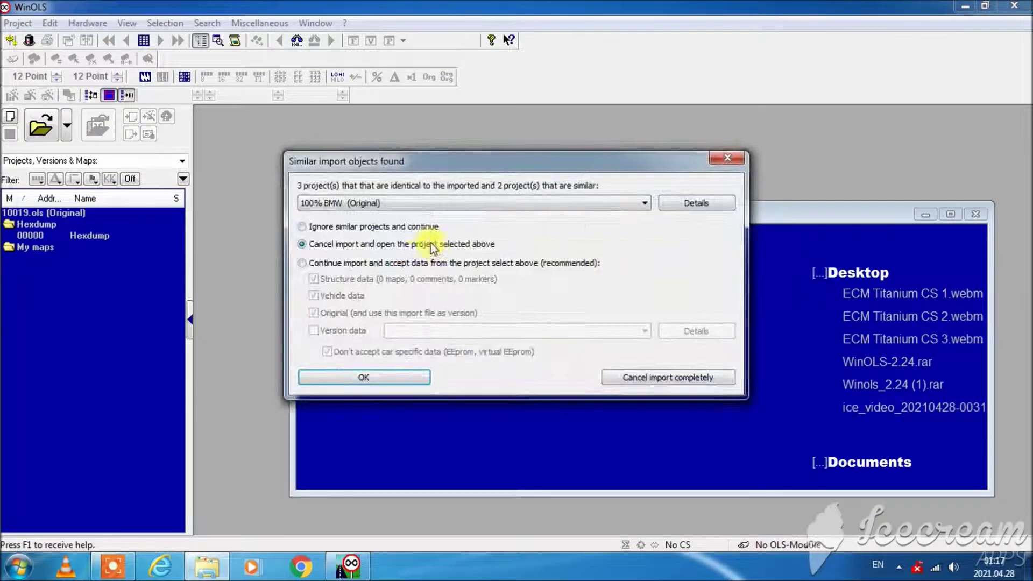
click(417, 233)
click(376, 378)
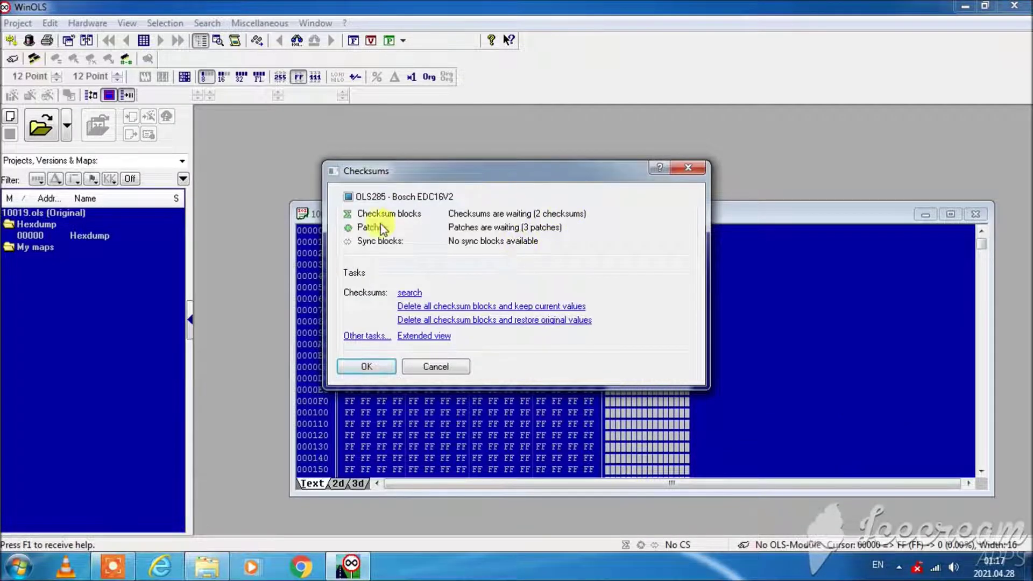
- Accept the checksums of the BMW DPF OFF CS OK SELECTED project, skip its properties and close it without saving
click(370, 365)
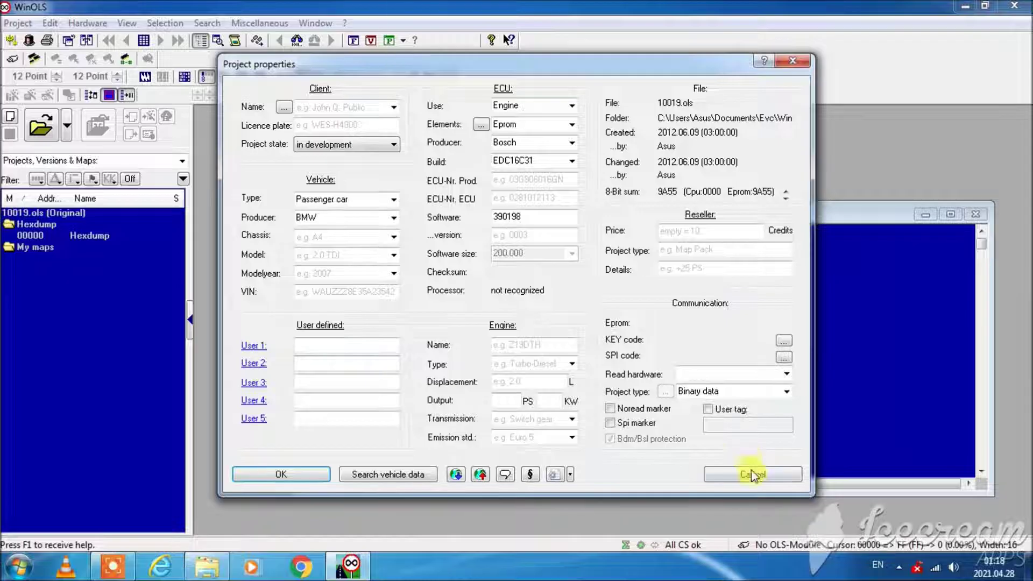
click(752, 476)
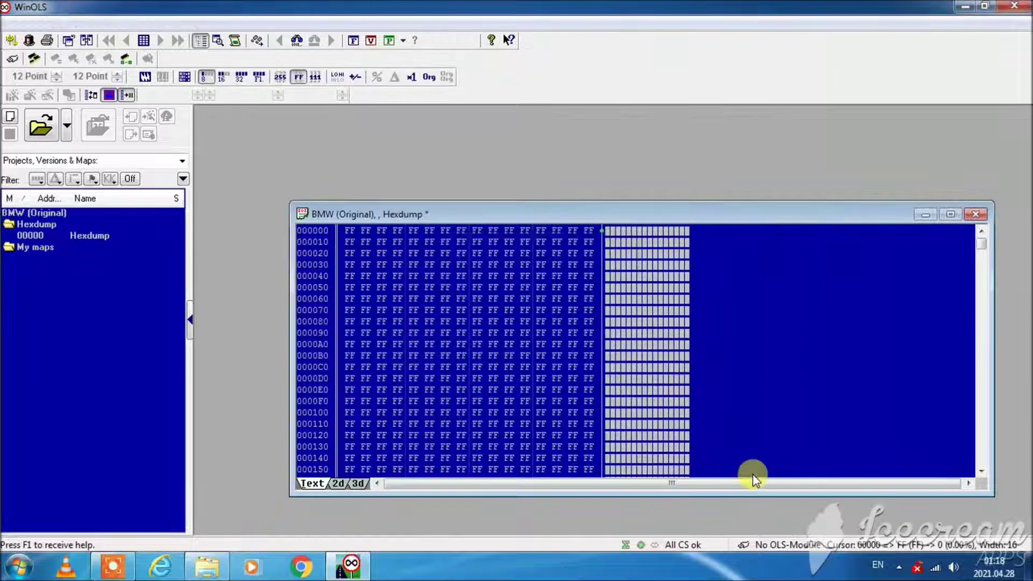
click(975, 218)
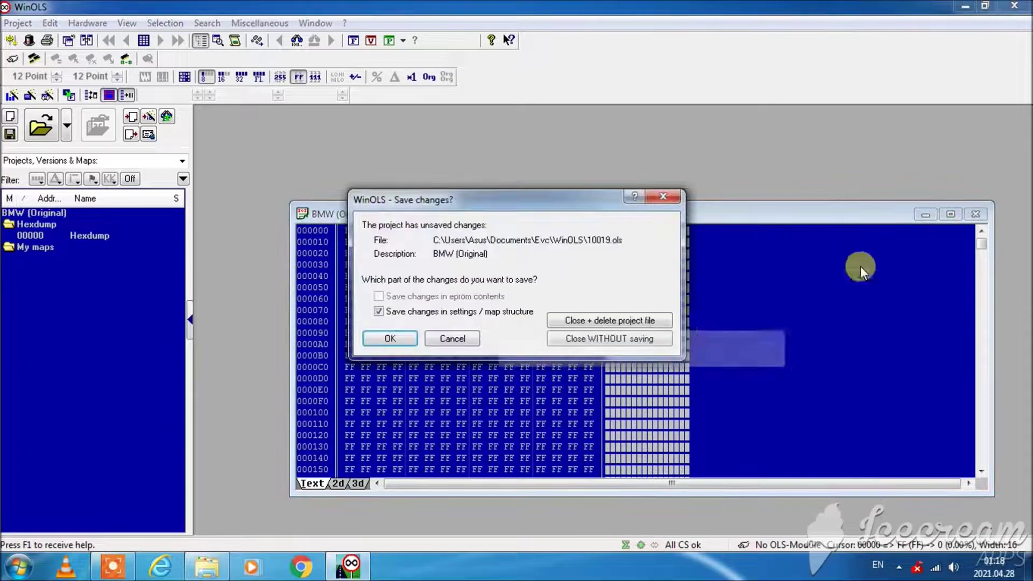
click(647, 341)
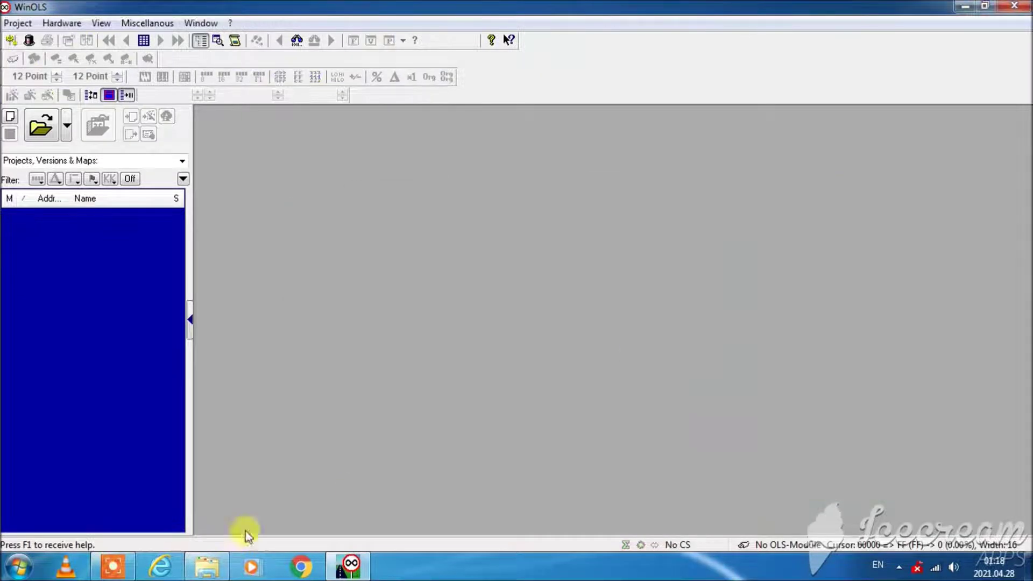
- Import Peugeot 307 2,0 SID 803 EGR OFF as a new project, ignoring similar projects, and check its checksums
click(207, 567)
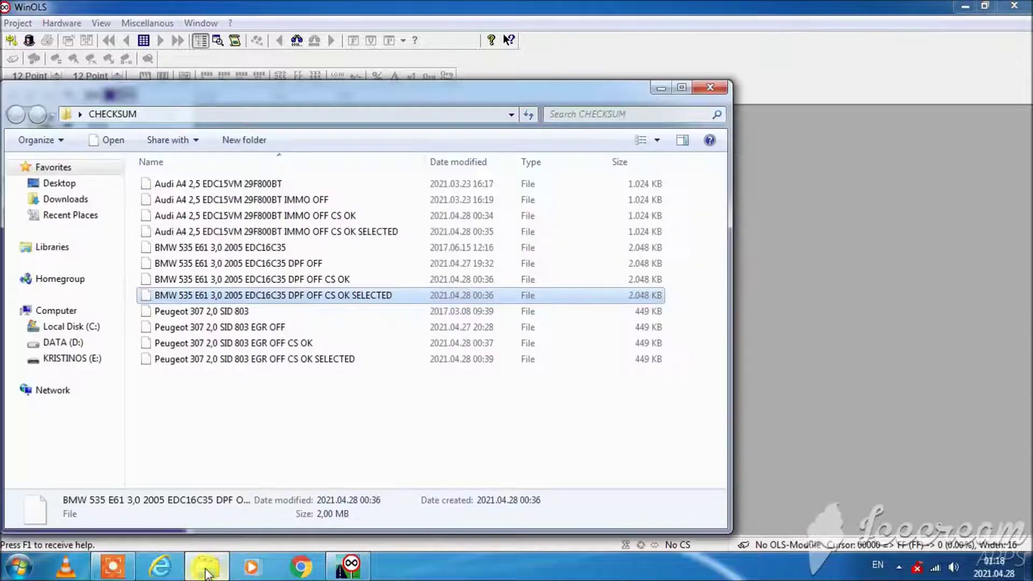
click(258, 329)
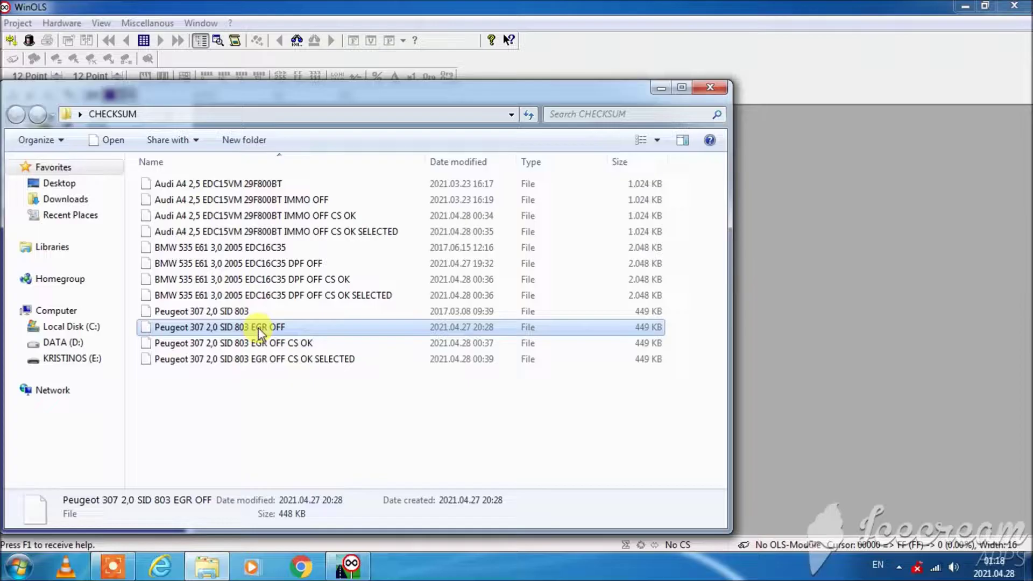
drag(258, 328, 779, 332)
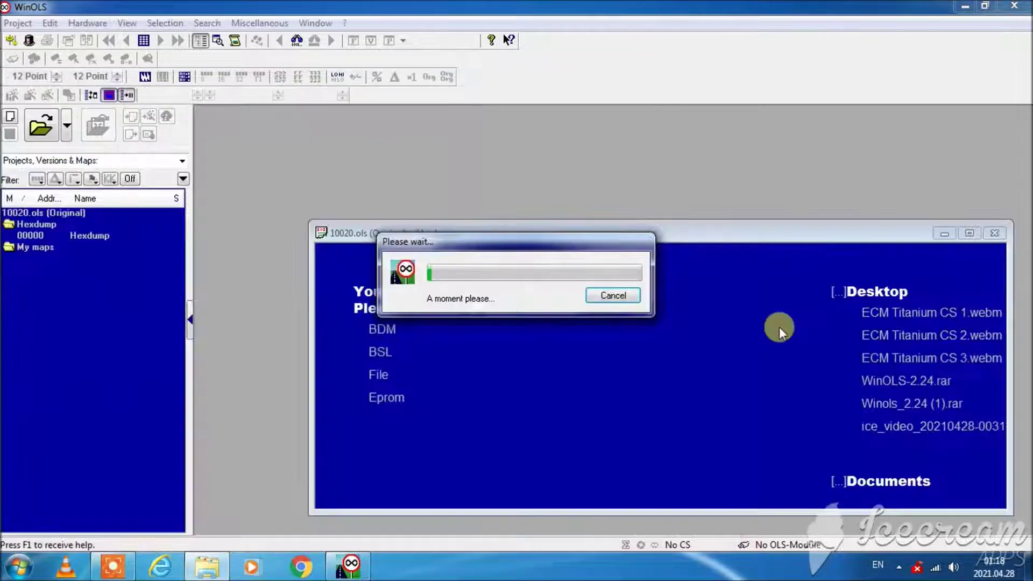
click(405, 227)
click(392, 376)
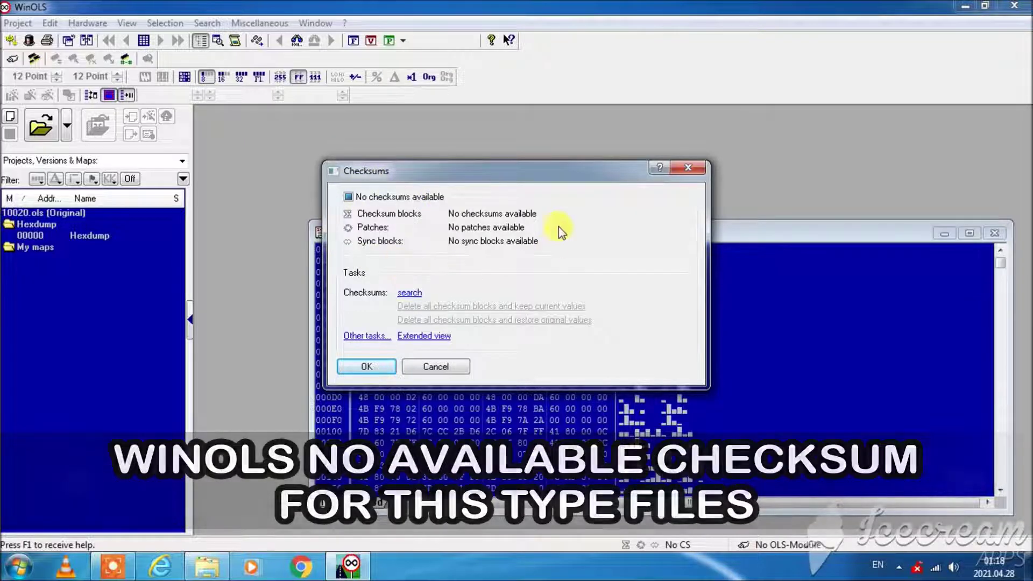
- Confirm the checksum dialog of the Peugeot 307 EGR OFF project, skip its properties and close it without saving
click(367, 367)
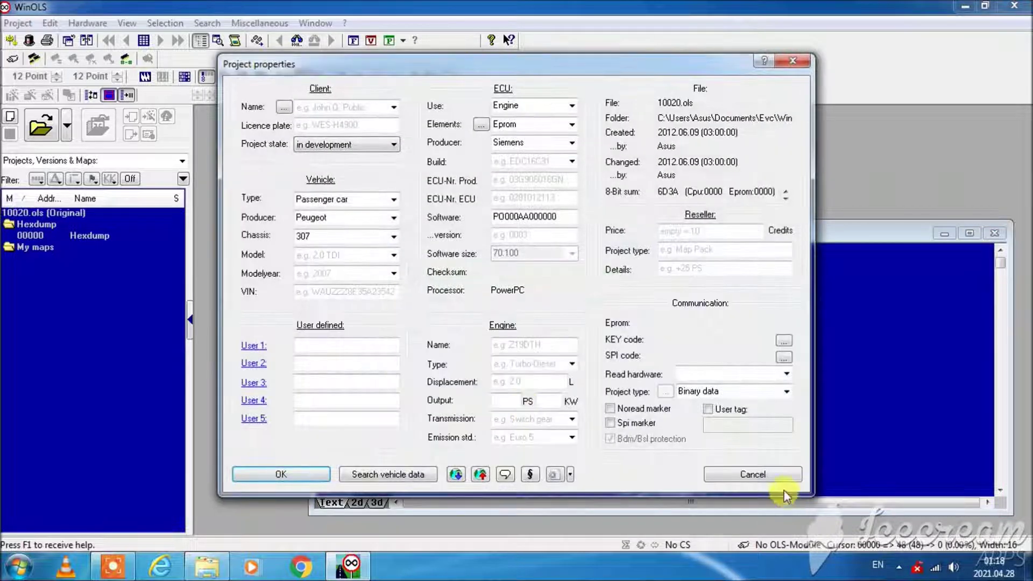
click(752, 474)
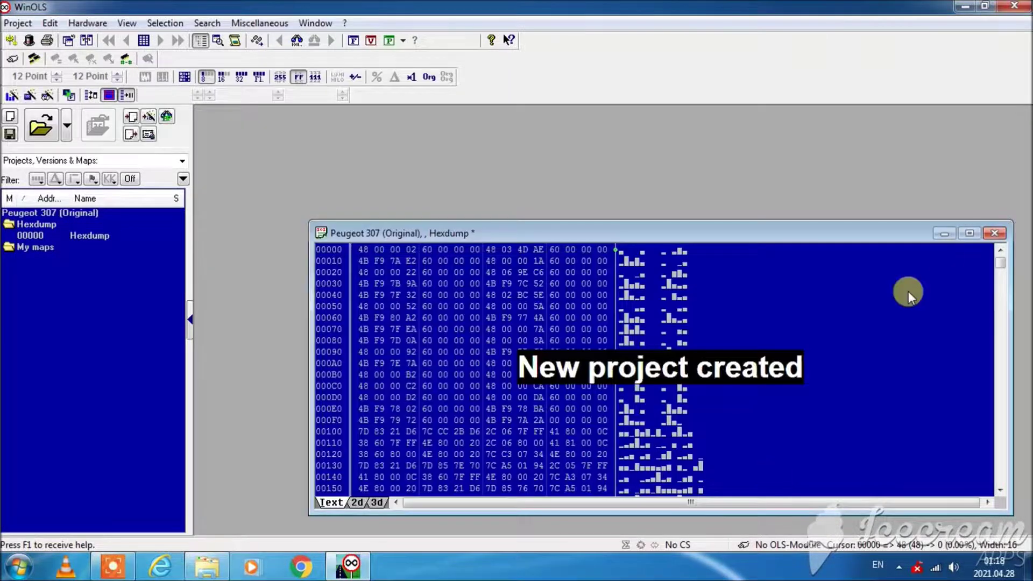
click(993, 234)
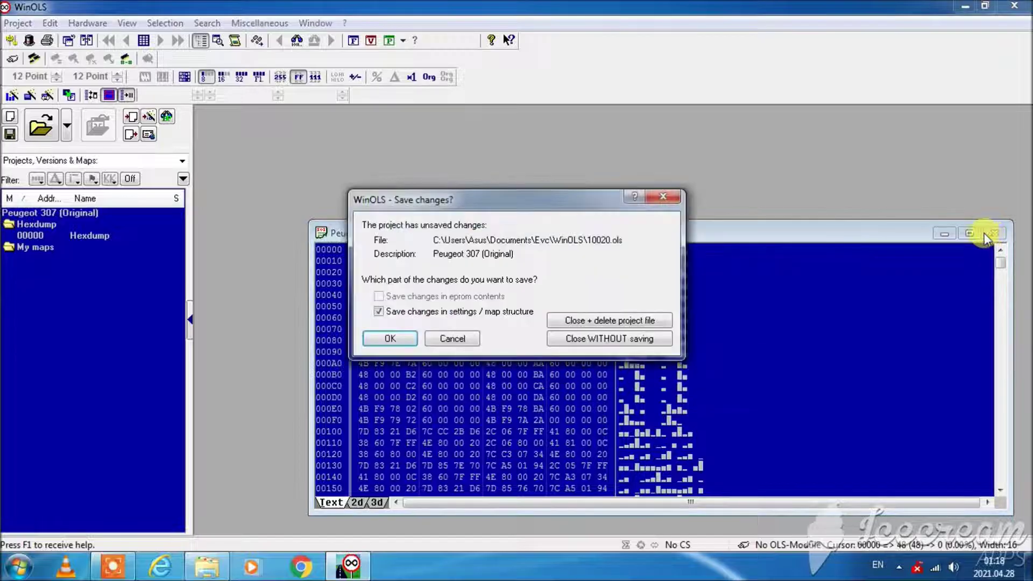
click(599, 341)
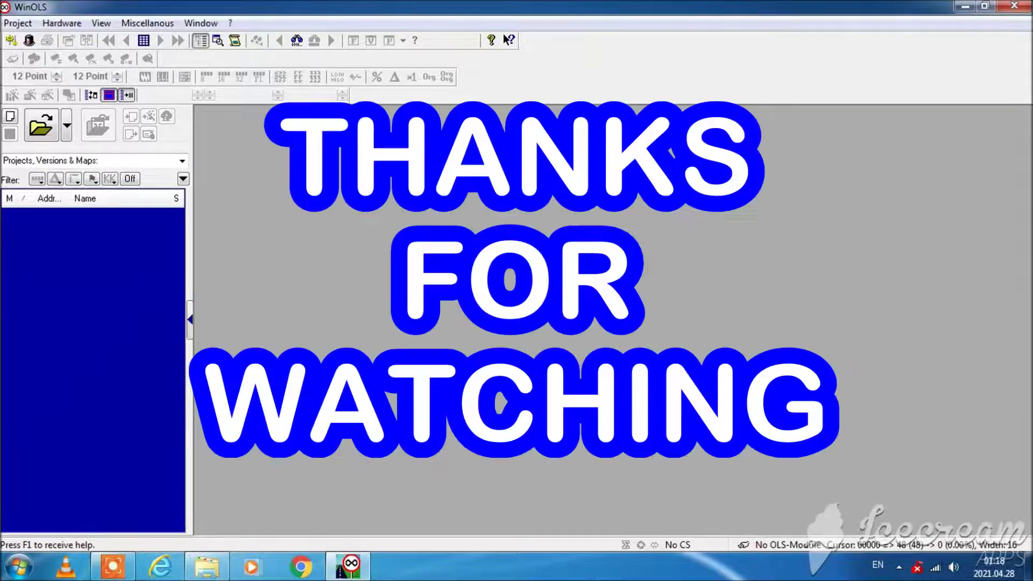
click(113, 571)
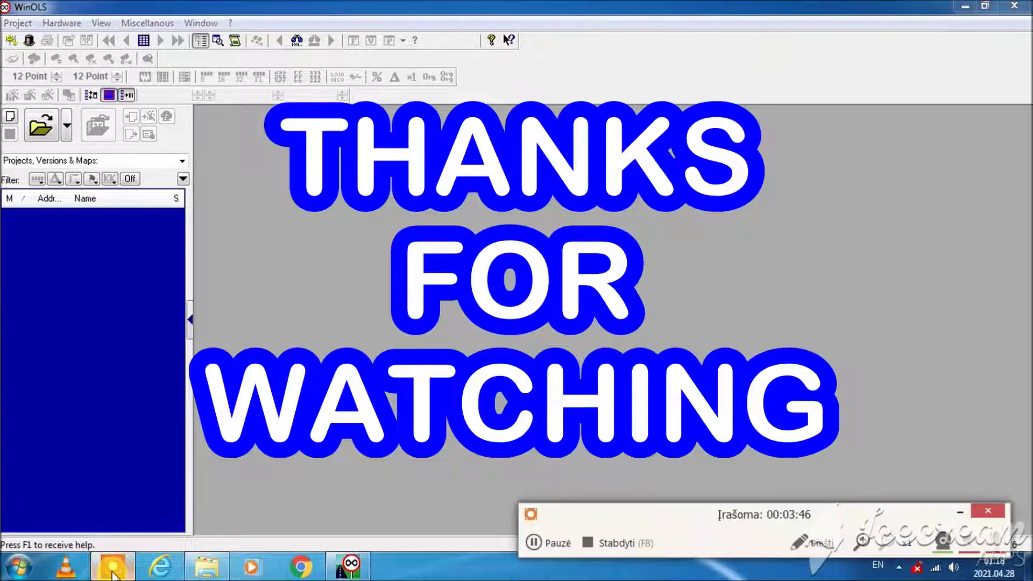